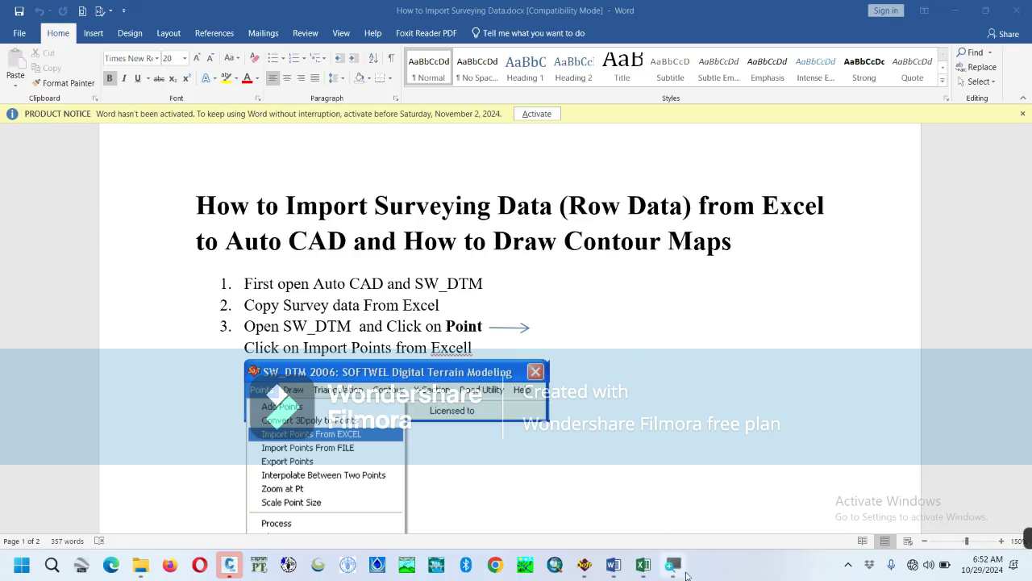
# Magnify the survey data import instructions in the Word document to 200% for reading and return to 100%.
pyautogui.moveTo(672, 551)
pyautogui.click(660, 510)
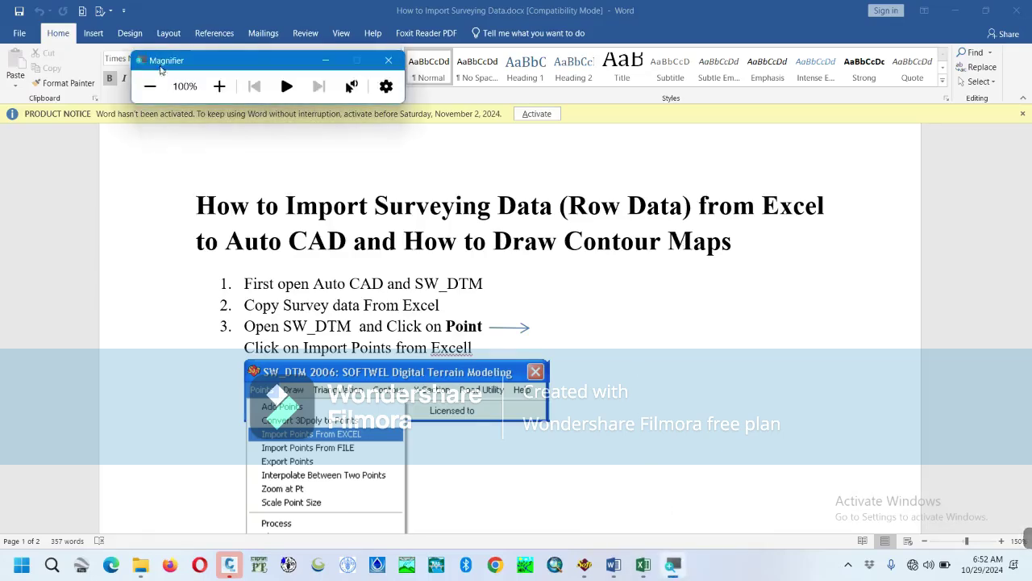
pyautogui.click(218, 87)
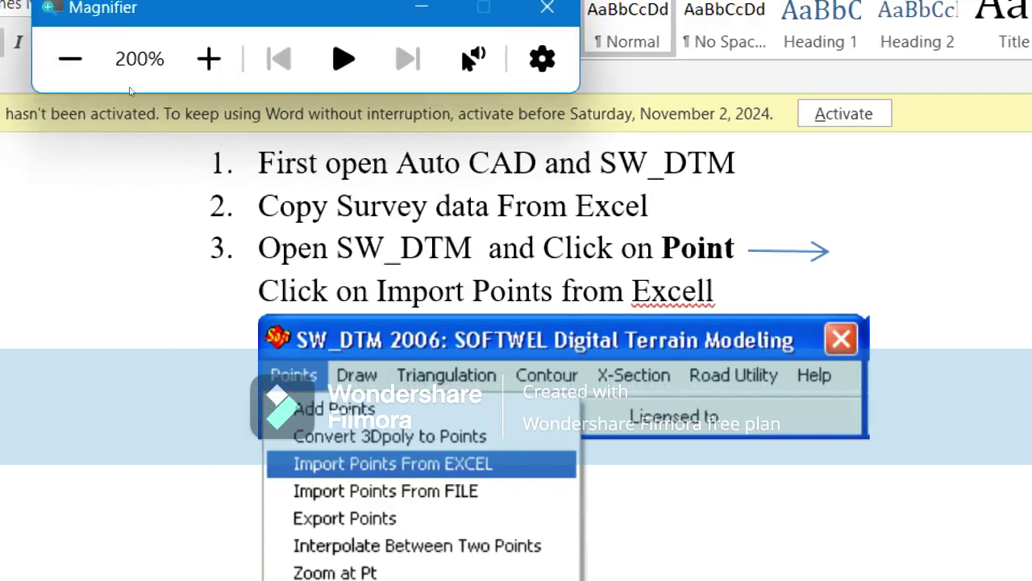
pyautogui.press('super+minus')
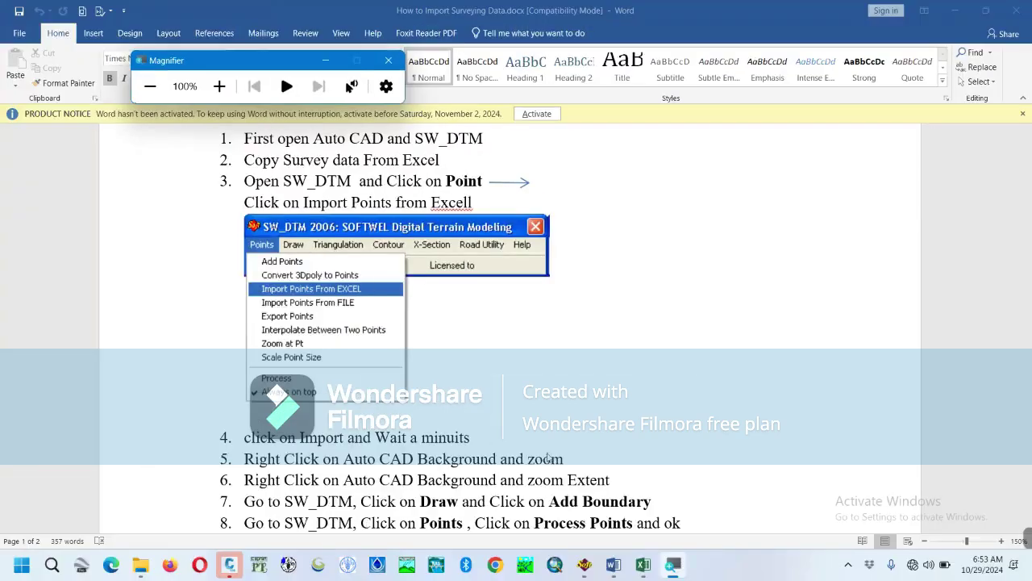
# Switch to Civil 3D, minimize the Magnifier and bring up the SW_DTM window.
pyautogui.click(233, 567)
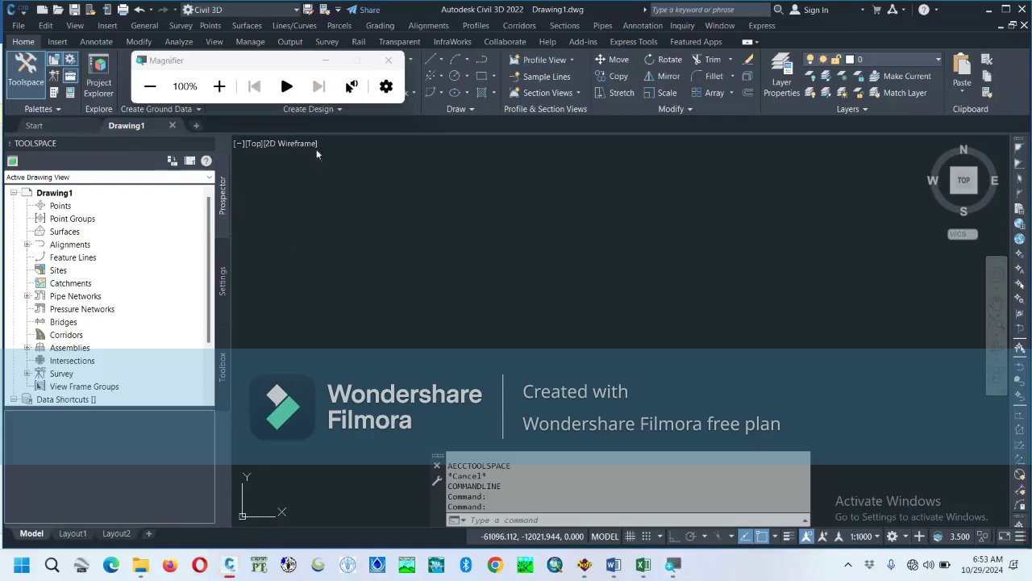
pyautogui.click(325, 62)
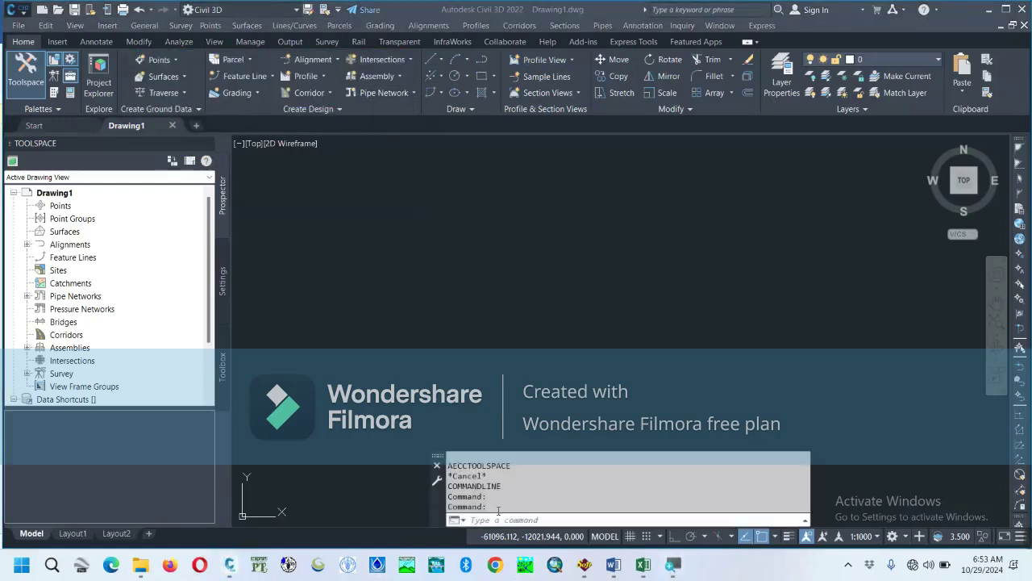
pyautogui.click(590, 568)
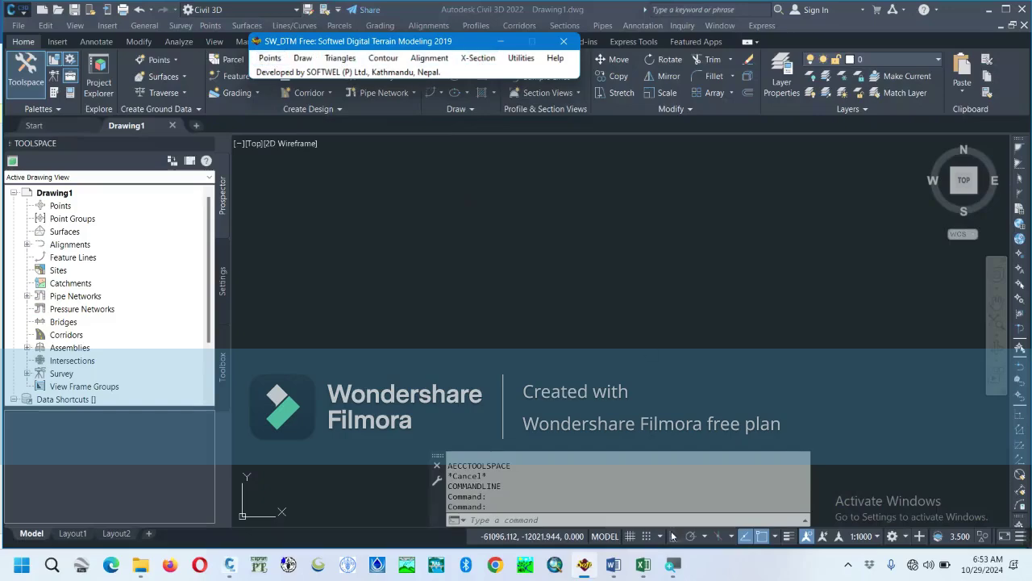
# Switch to Excel and copy the selected survey data in columns A to E.
pyautogui.click(644, 565)
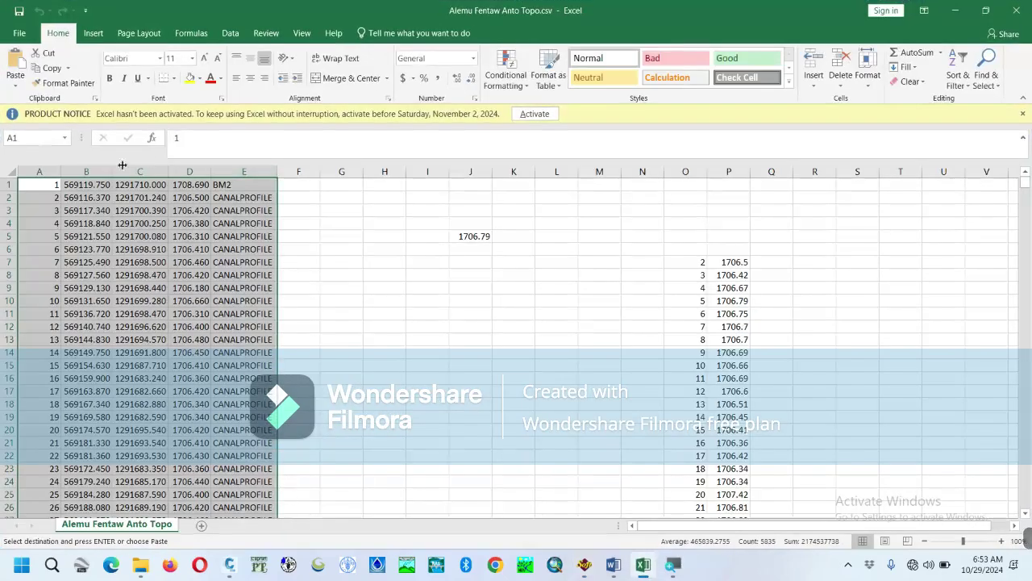
pyautogui.rightClick(242, 224)
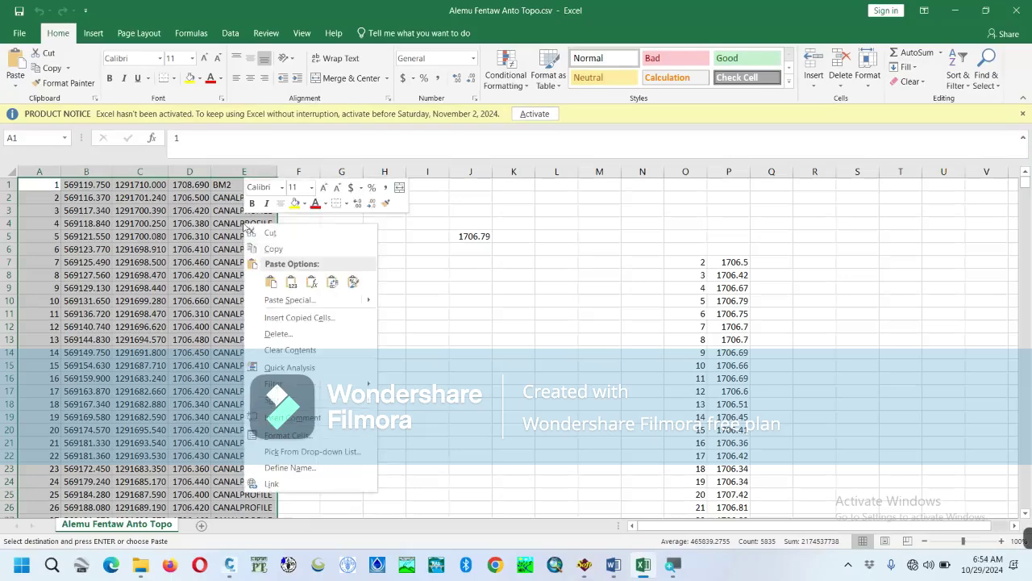
pyautogui.click(294, 250)
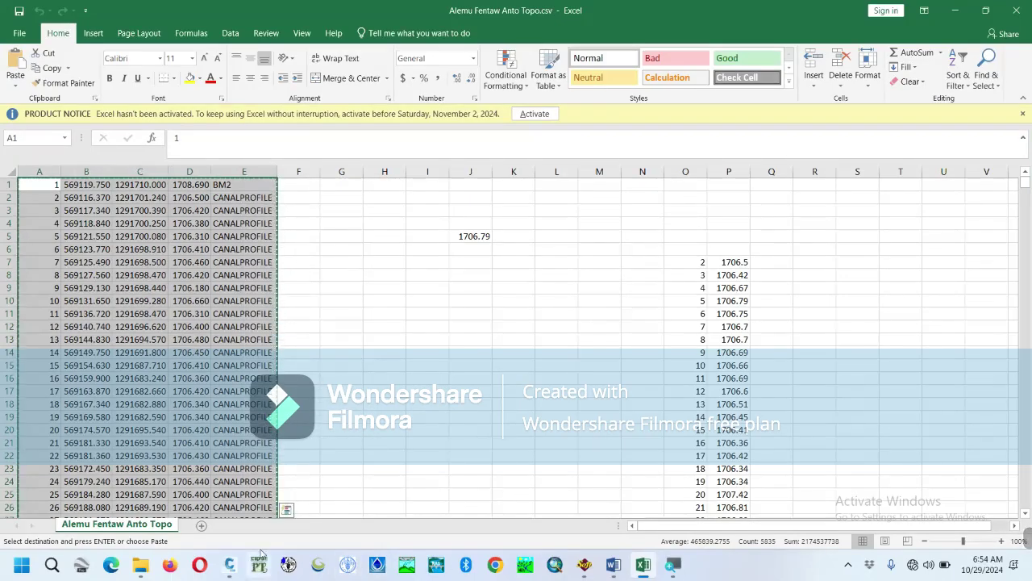
# Return to Civil 3D and import the copied points from Excel with SW_DTM, using a point label scale of 0.25.
pyautogui.click(230, 564)
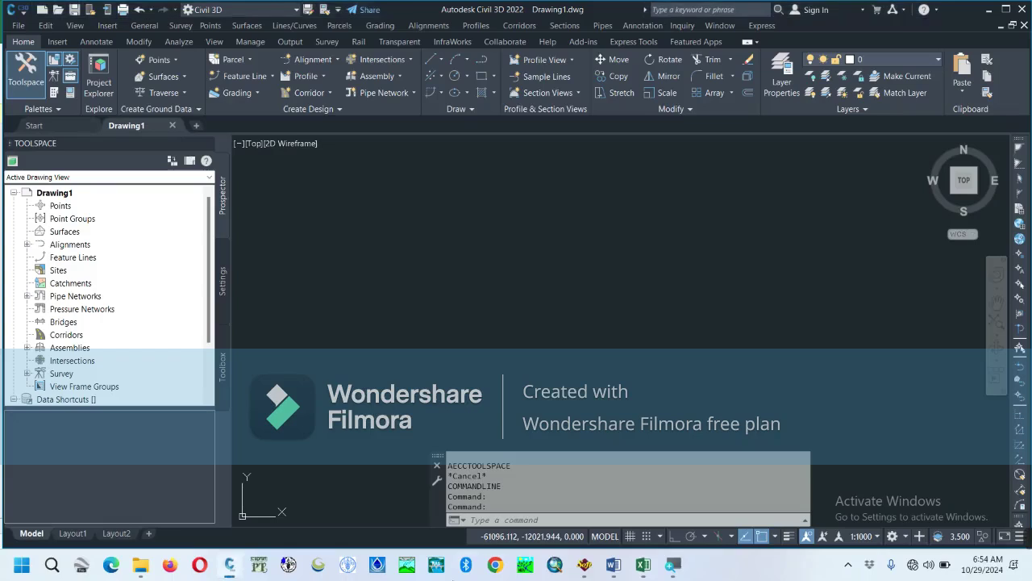
pyautogui.click(584, 565)
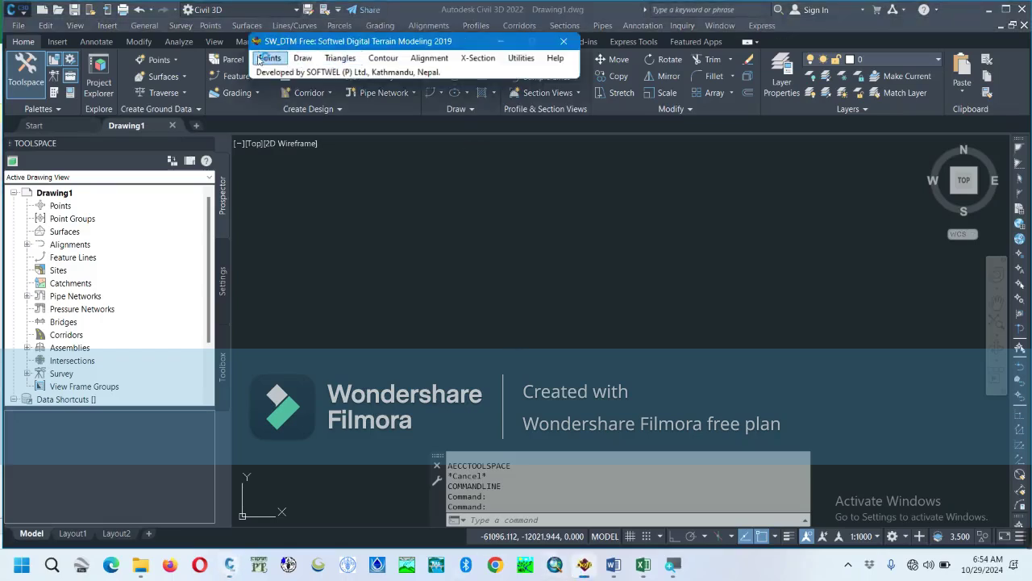
pyautogui.click(268, 59)
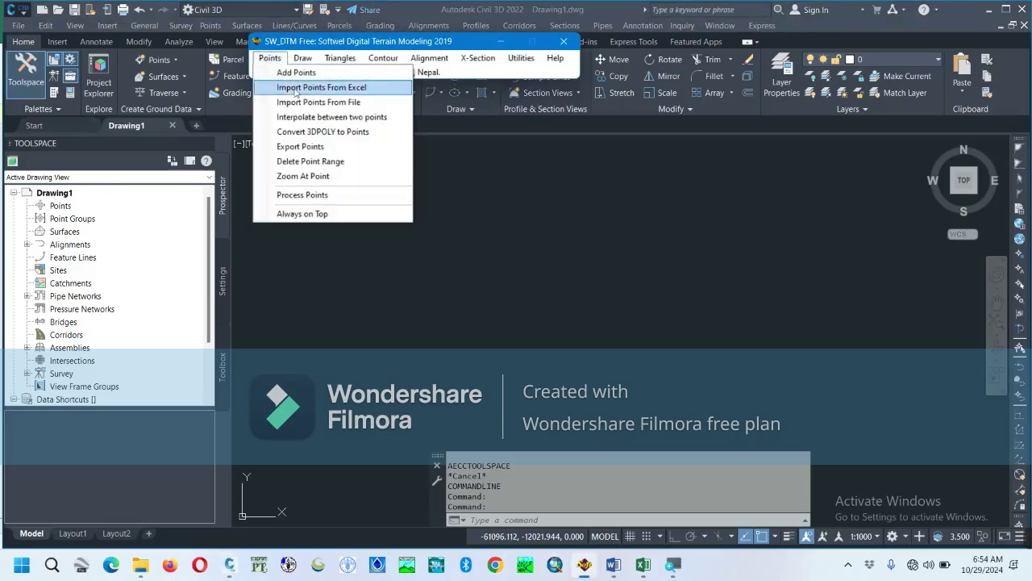
pyautogui.click(360, 91)
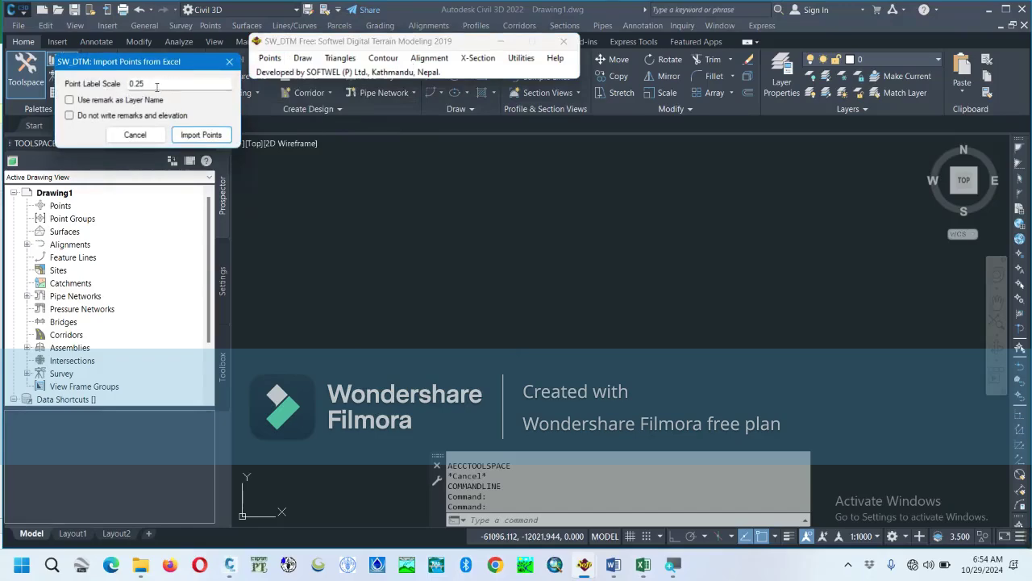
pyautogui.click(205, 136)
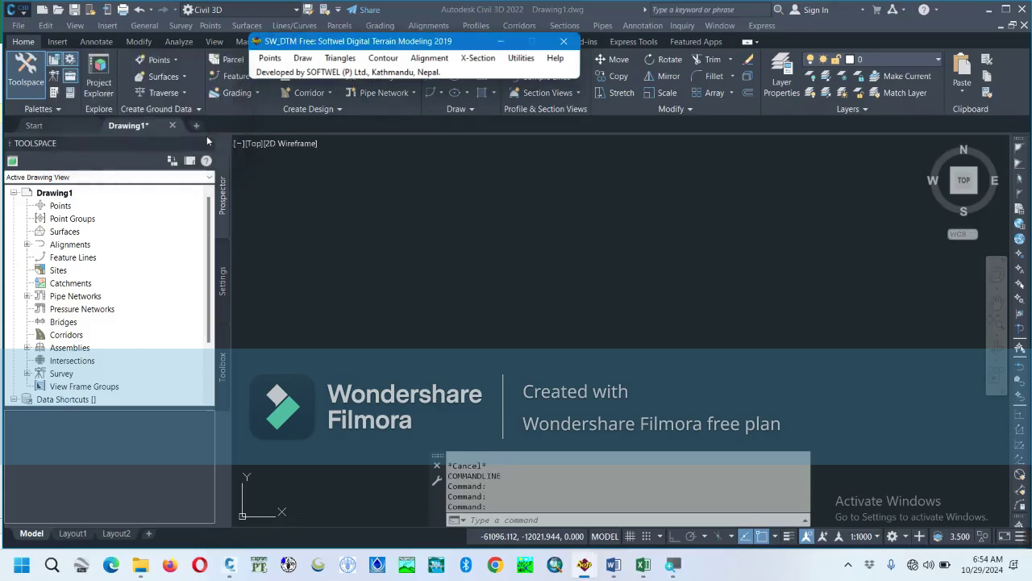
# Zoom the drawing to its extents to view the imported survey points.
pyautogui.rightClick(434, 214)
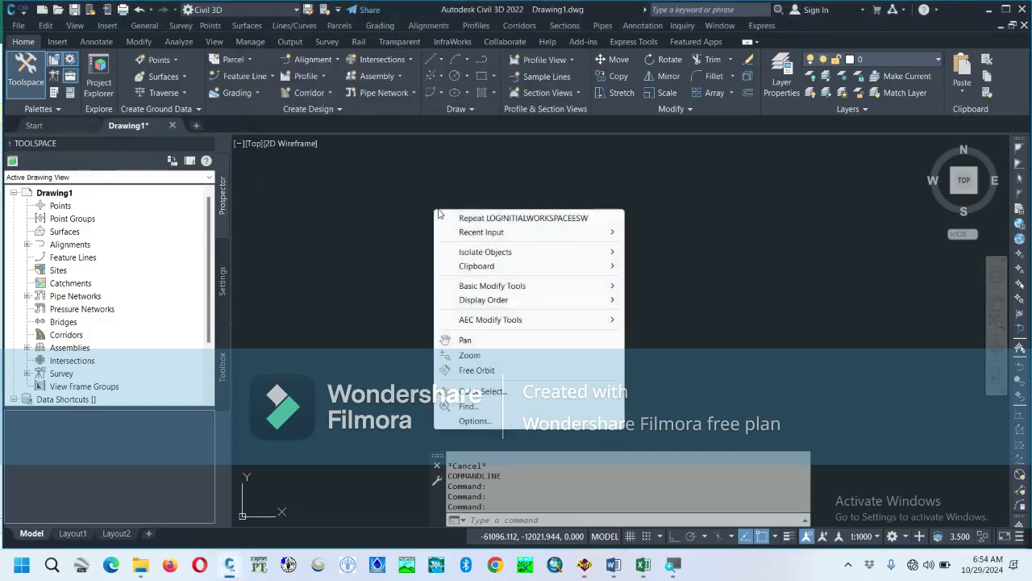
pyautogui.click(470, 355)
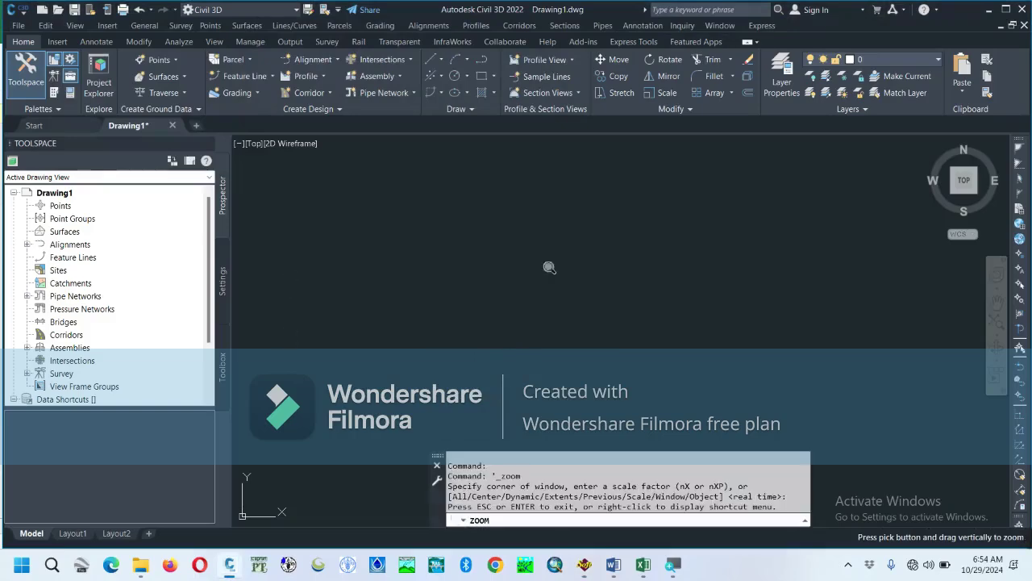
pyautogui.rightClick(494, 207)
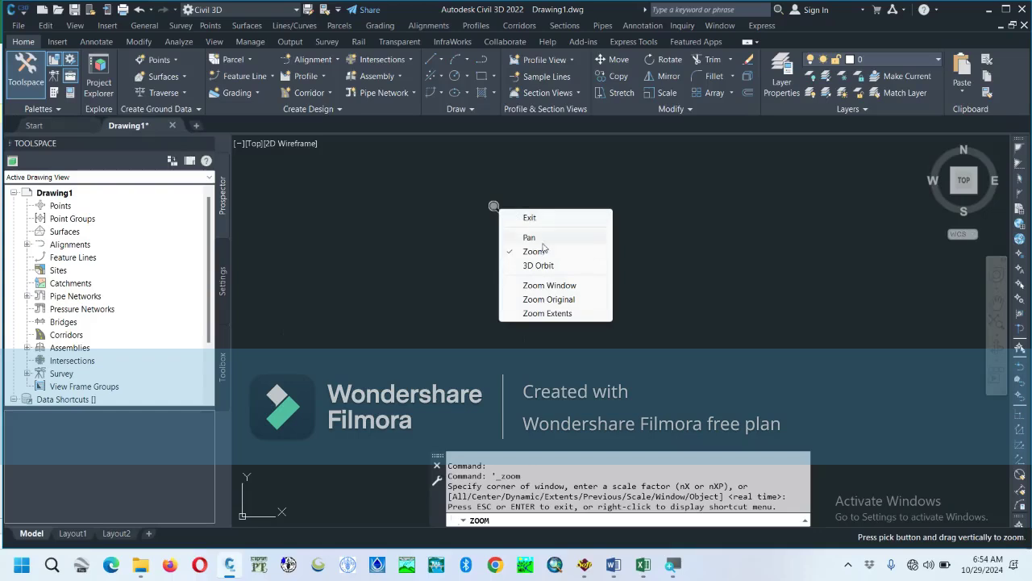
pyautogui.click(545, 312)
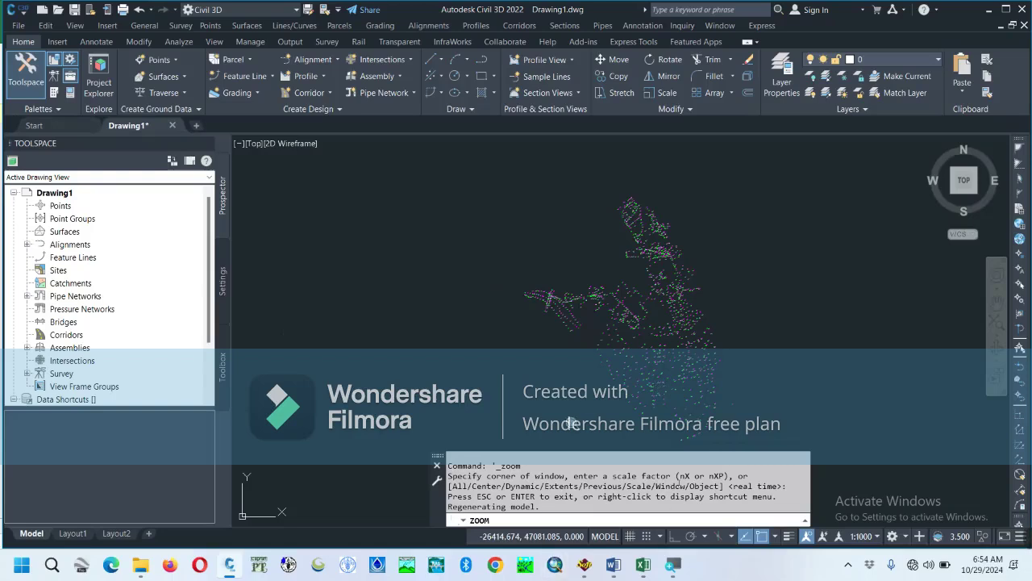
pyautogui.press('Escape')
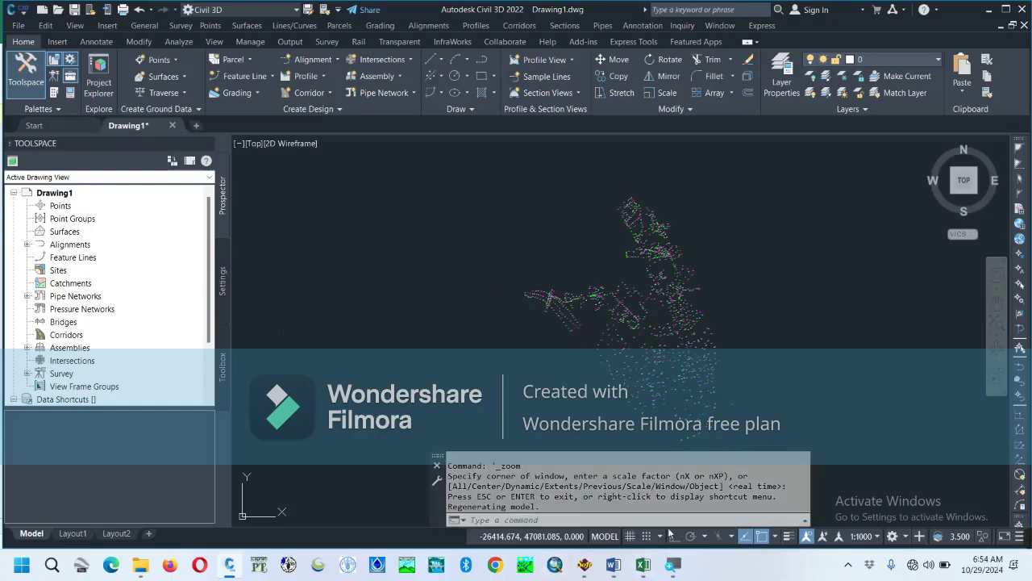
# Add an SW_DTM boundary, starting in the notch northwest of the points and running around the northern cluster and down the east side.
pyautogui.click(590, 573)
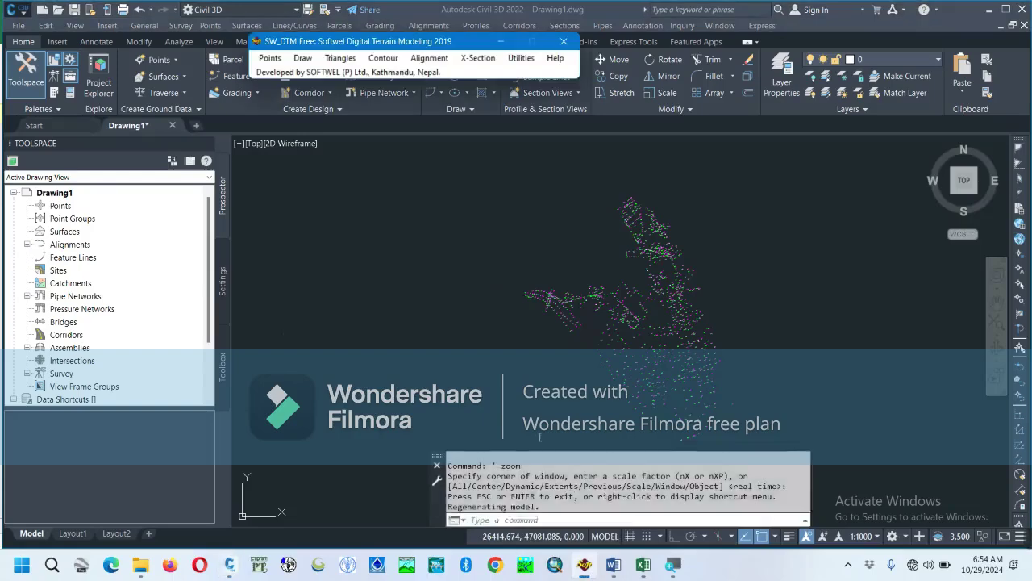
pyautogui.click(306, 59)
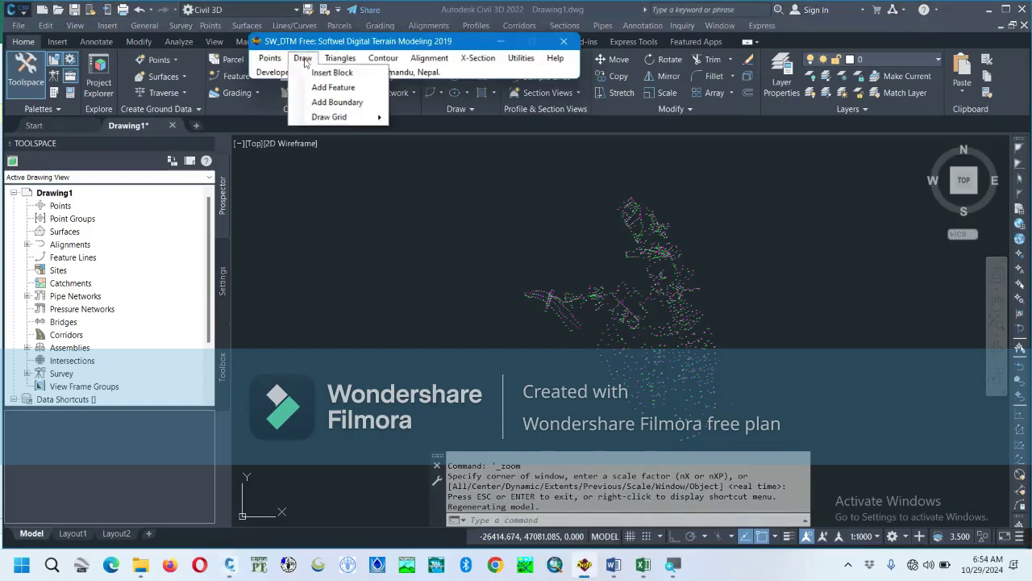
pyautogui.click(344, 104)
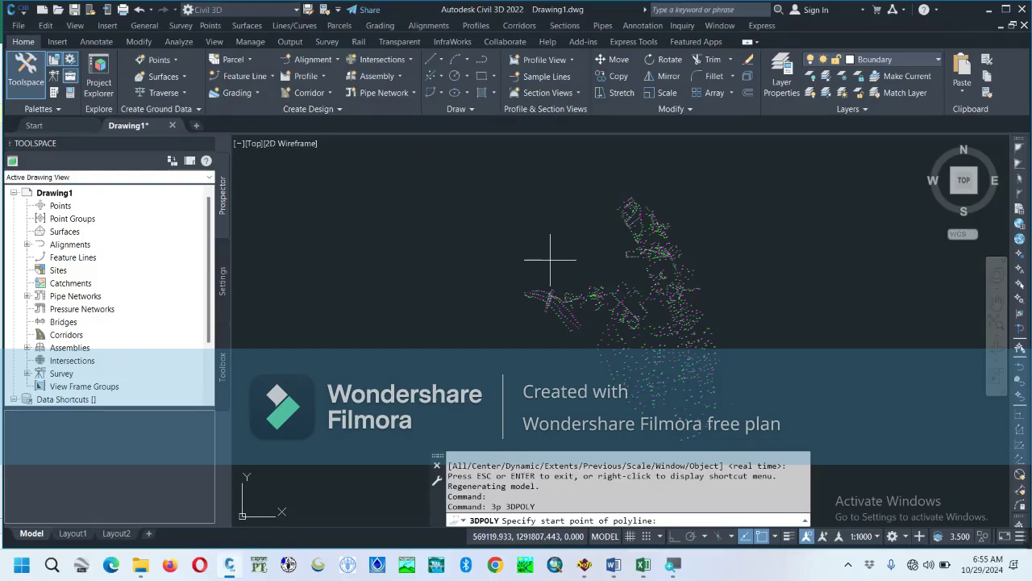
pyautogui.scroll(5, 625, 245)
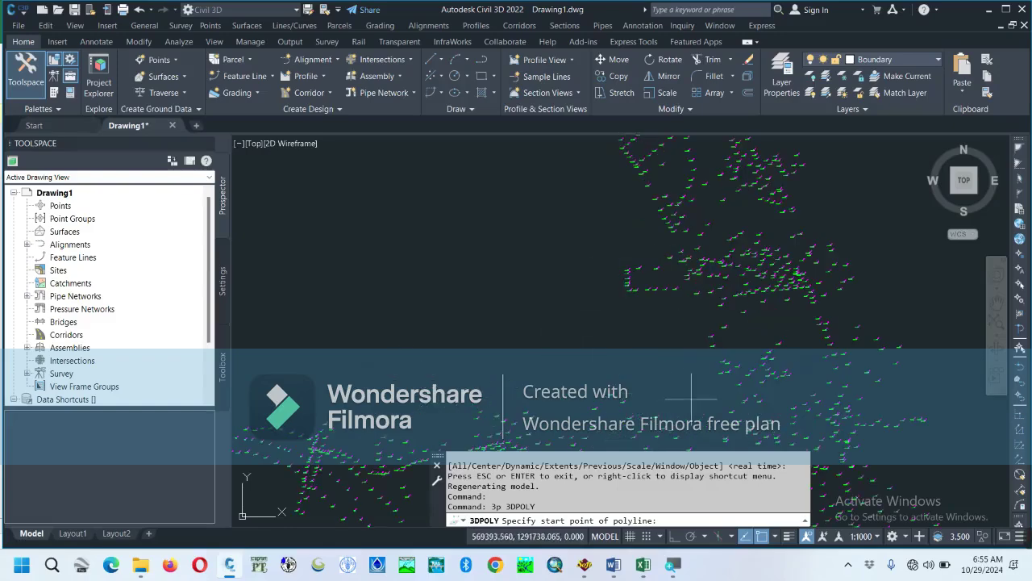
pyautogui.click(677, 364)
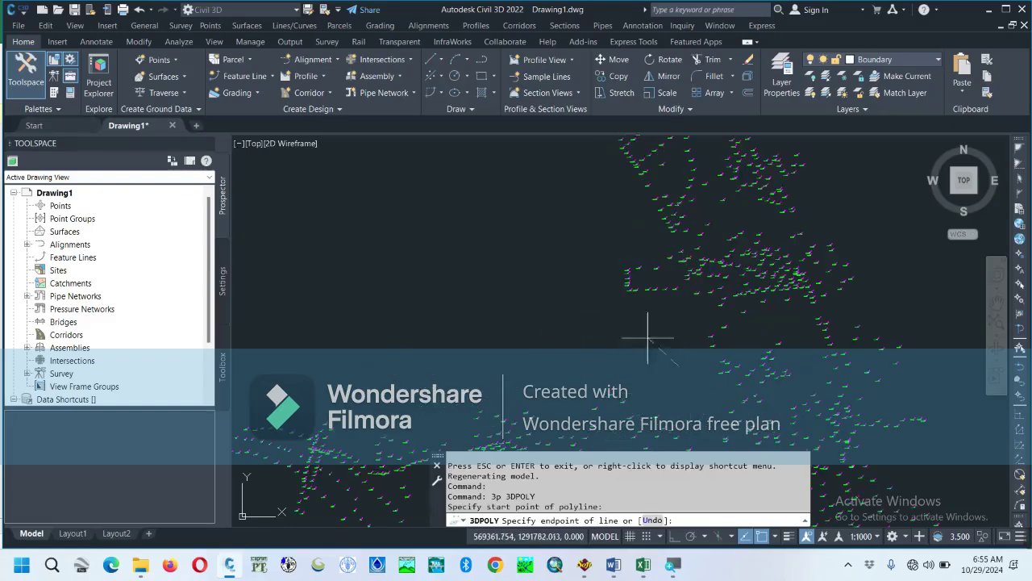
pyautogui.click(570, 272)
pyautogui.click(569, 275)
pyautogui.scroll(-3, 570, 242)
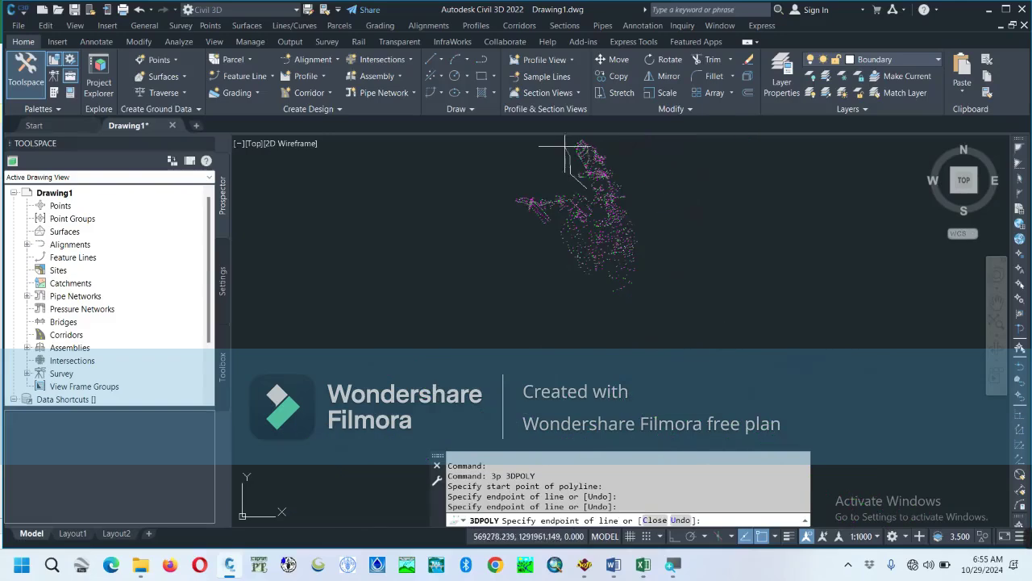
pyautogui.click(565, 142)
pyautogui.click(568, 136)
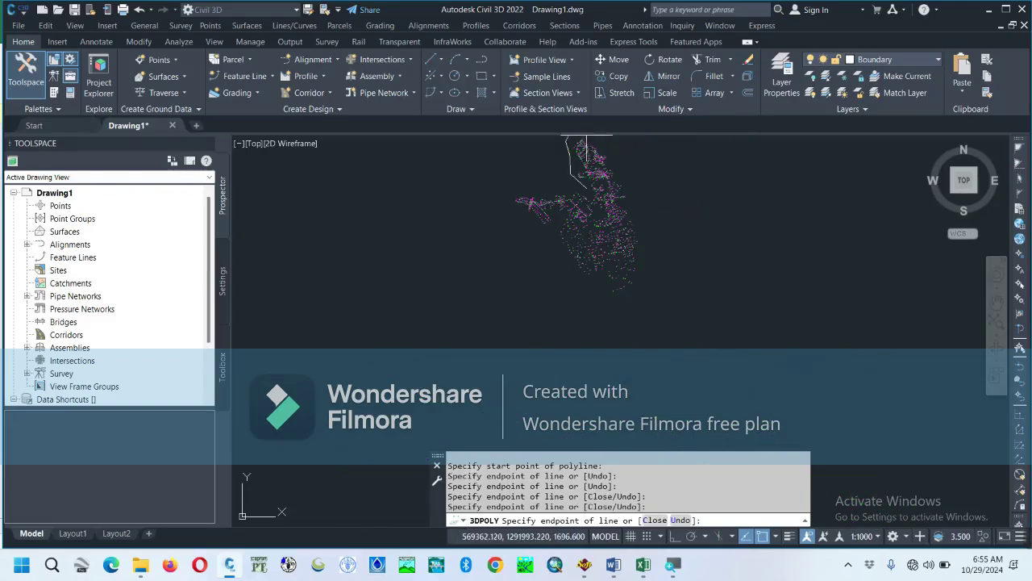
pyautogui.click(614, 140)
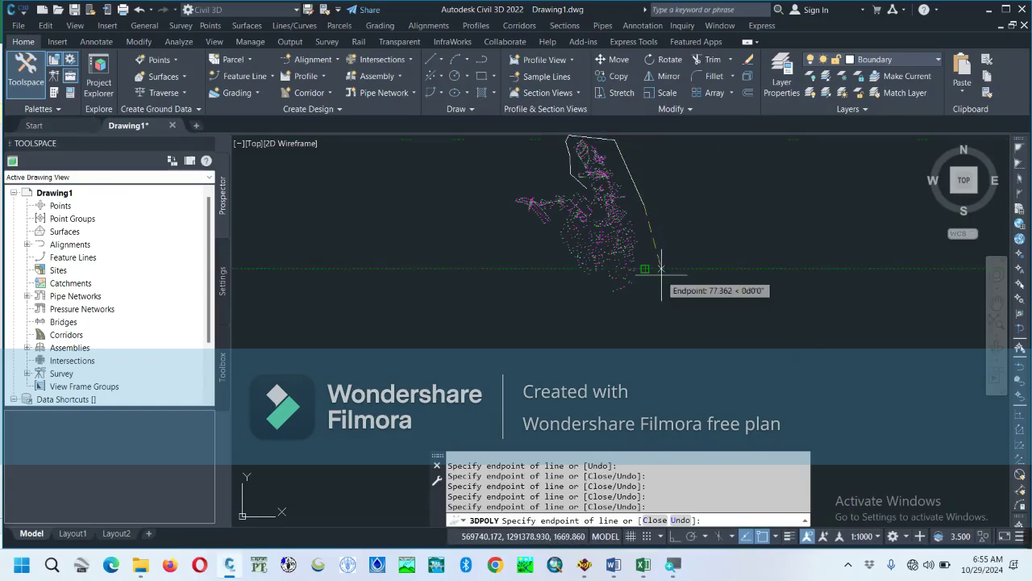
# Continue the boundary polyline around the southern and western survey points and end it at its start point.
pyautogui.scroll(5, 660, 269)
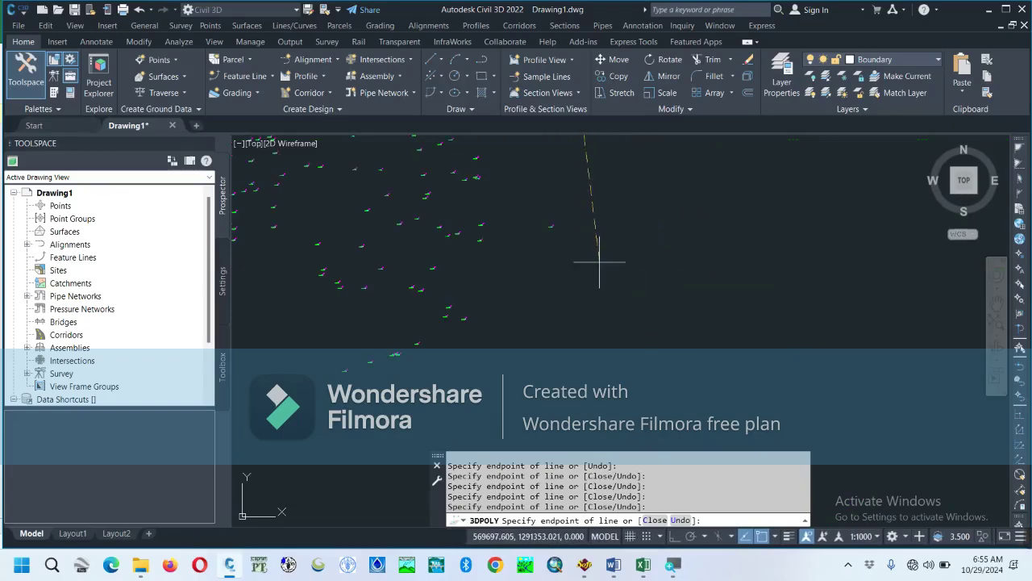
pyautogui.scroll(-10, 599, 262)
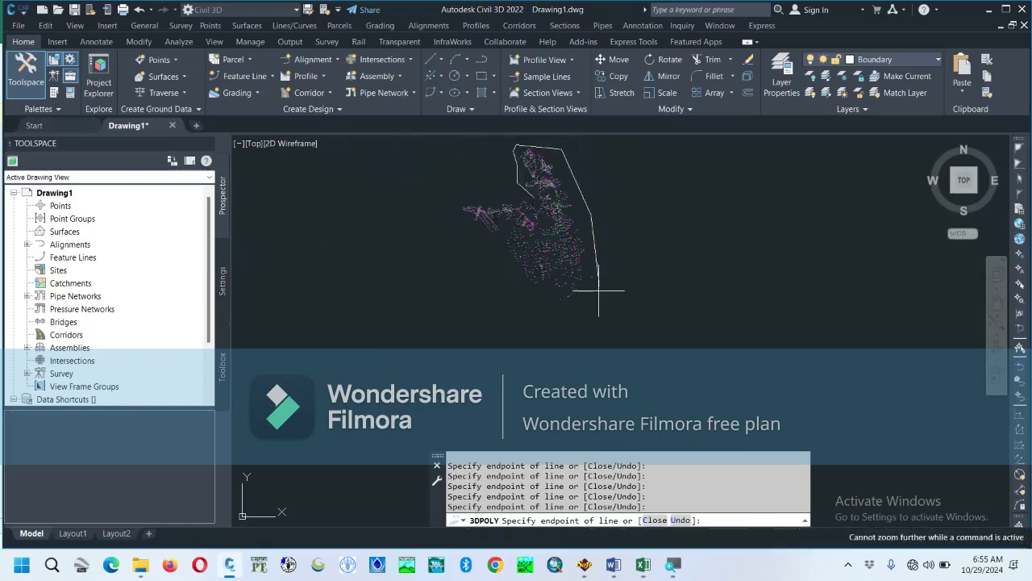
pyautogui.click(586, 313)
pyautogui.click(532, 305)
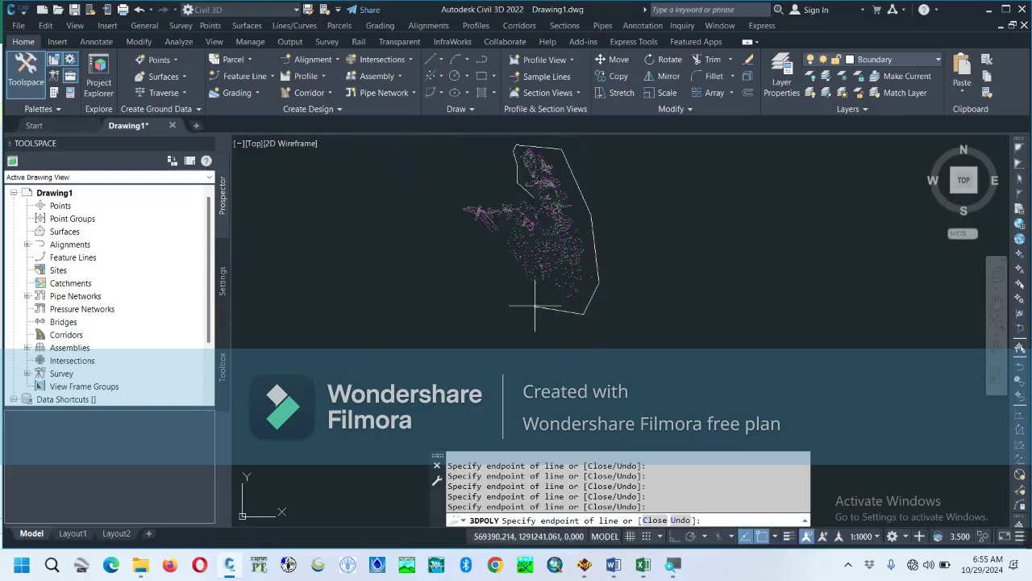
pyautogui.click(496, 246)
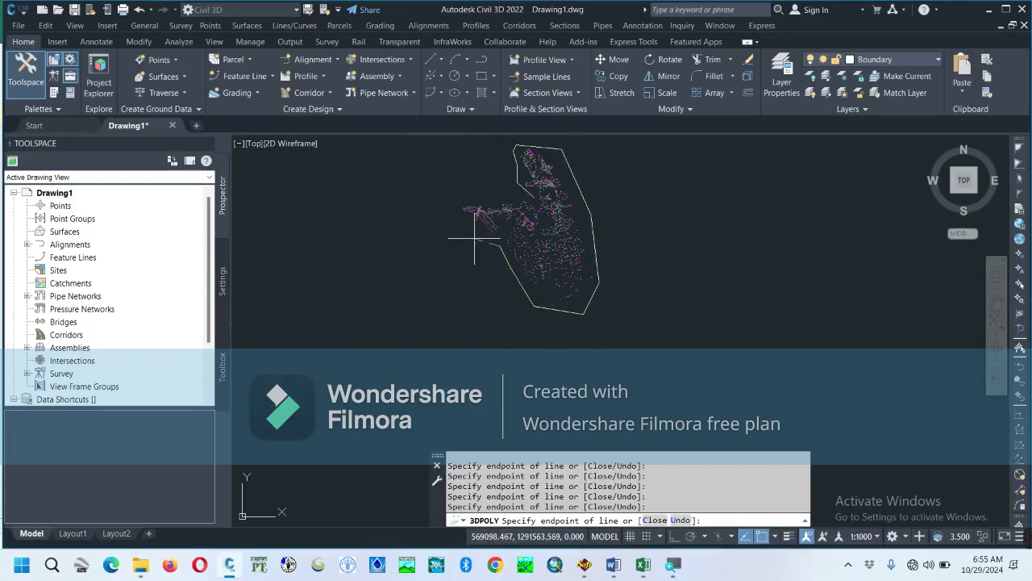
pyautogui.click(455, 197)
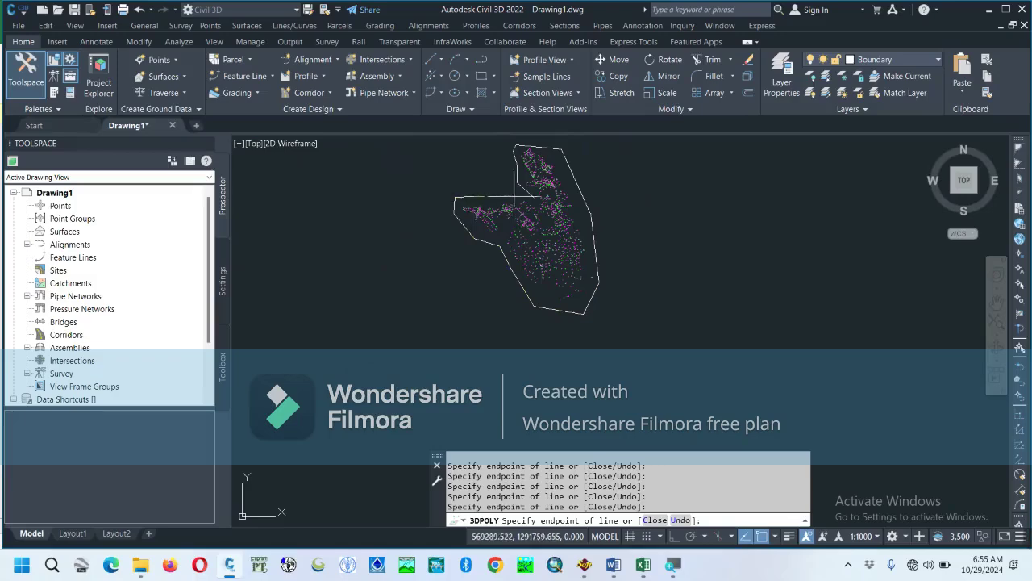
pyautogui.scroll(5, 531, 195)
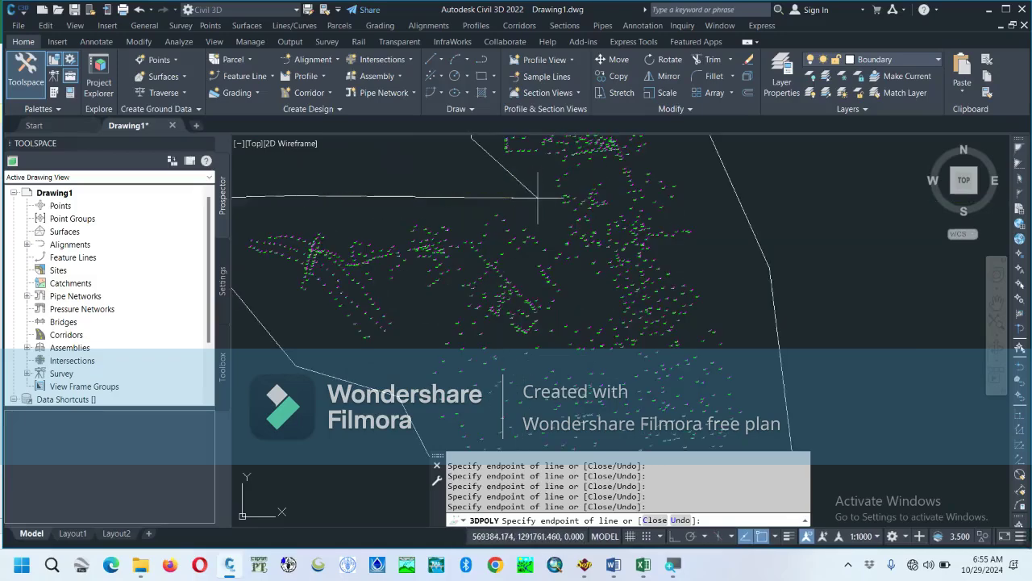
pyautogui.click(538, 196)
pyautogui.press('Escape')
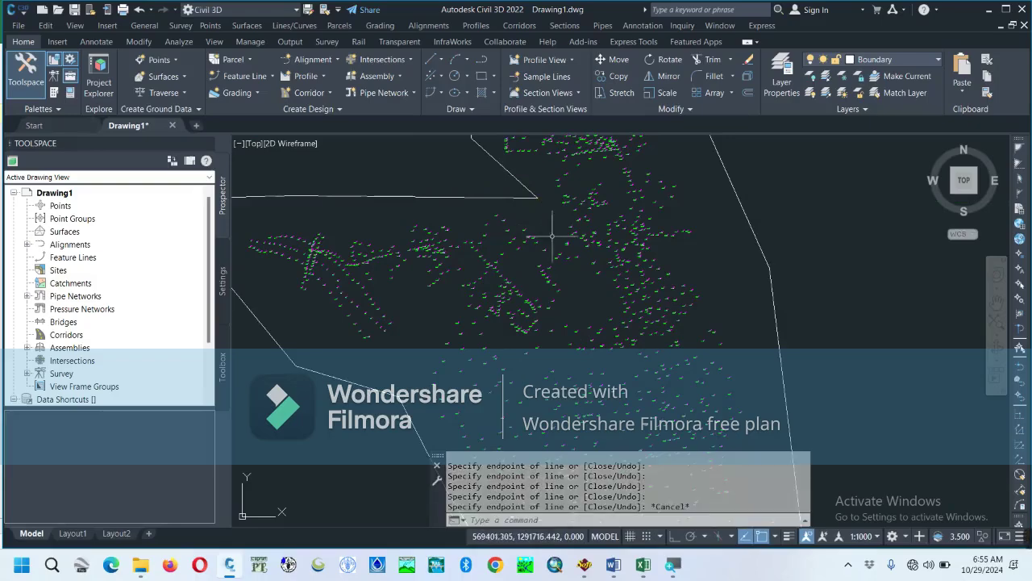
pyautogui.scroll(3, 566, 229)
pyautogui.scroll(-8, 566, 232)
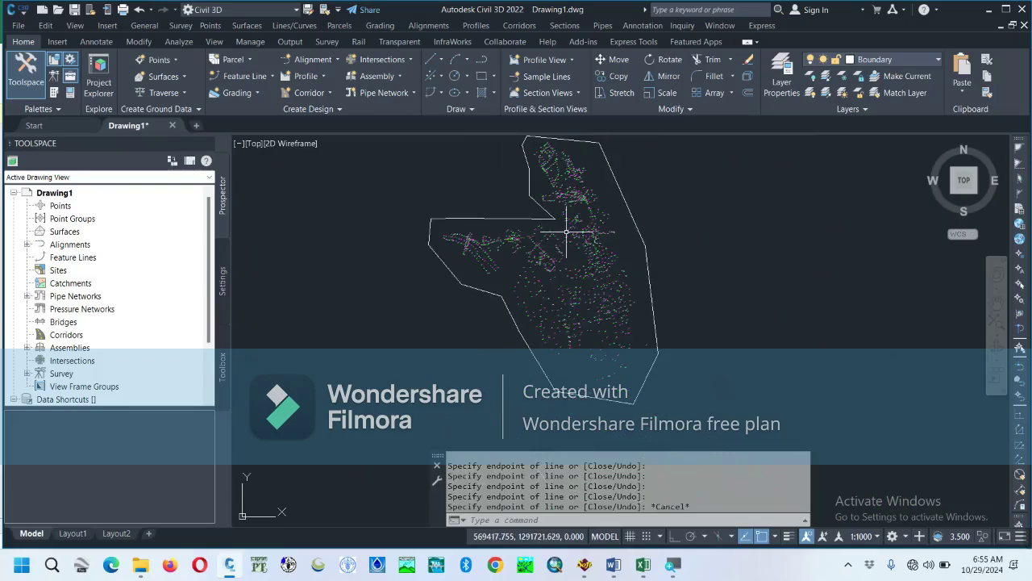
# Process all points and features of the survey drawing with SW_DTM.
pyautogui.scroll(-2, 566, 232)
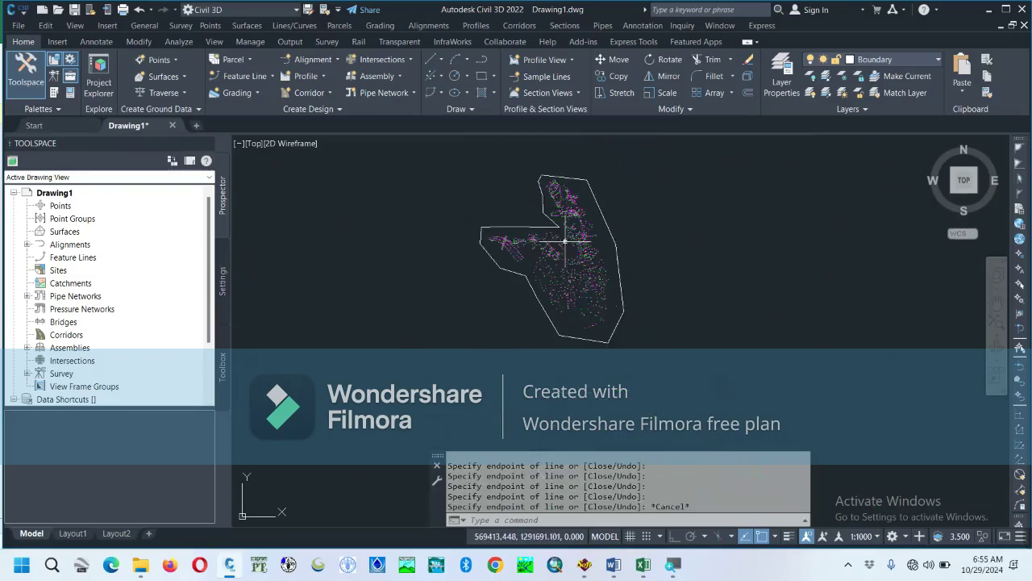
pyautogui.click(584, 565)
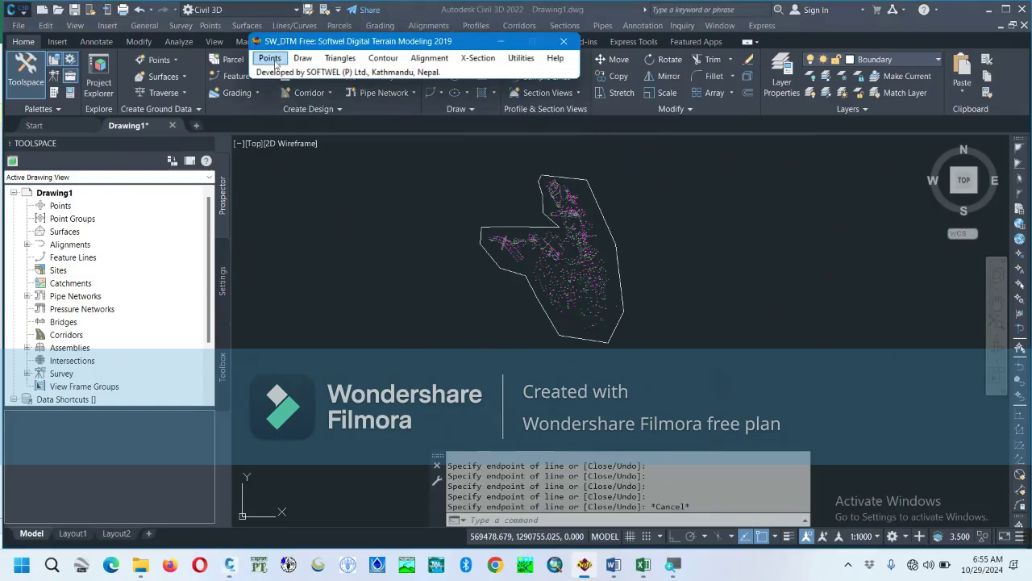
pyautogui.click(270, 59)
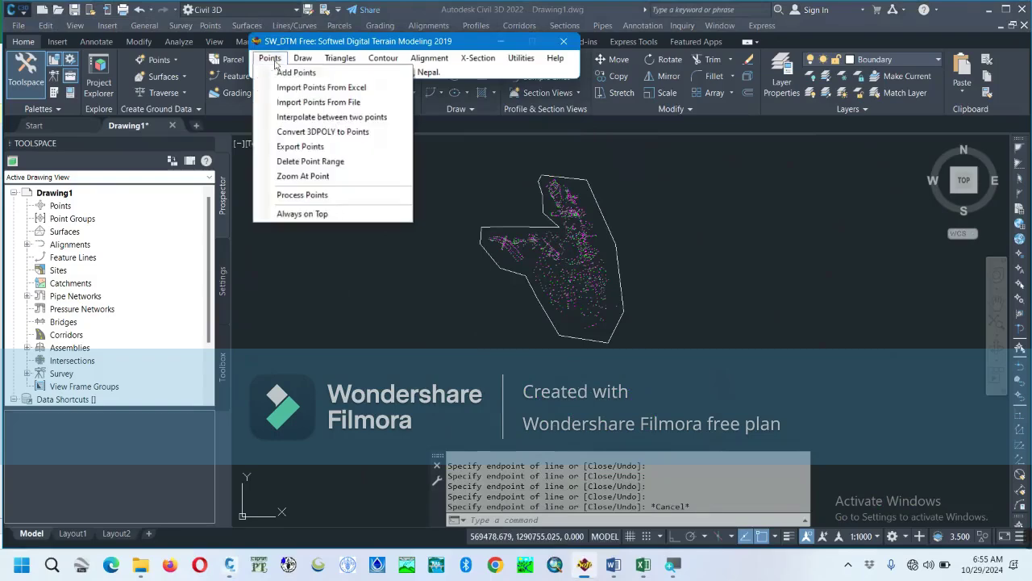
pyautogui.click(317, 195)
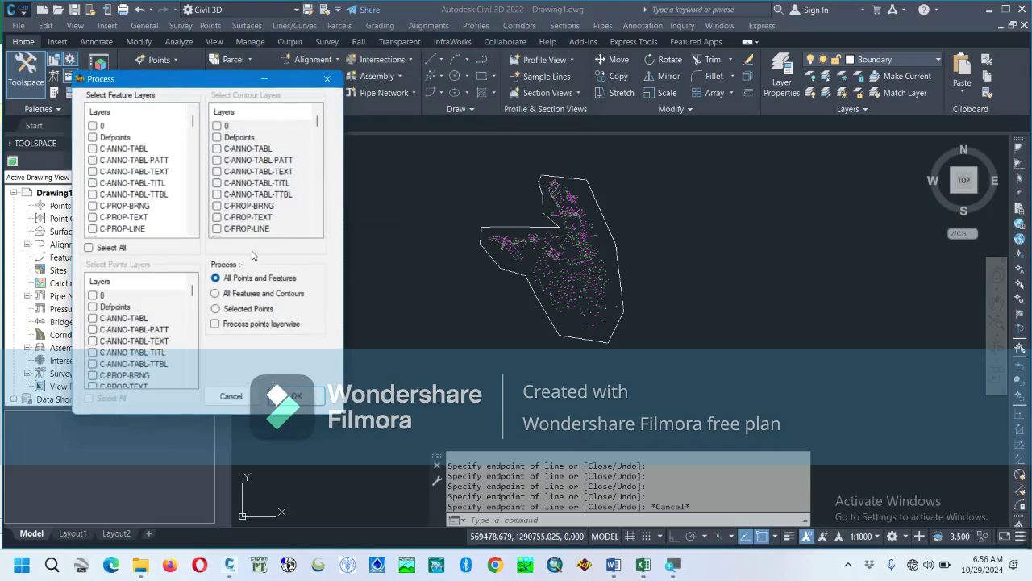
pyautogui.click(296, 396)
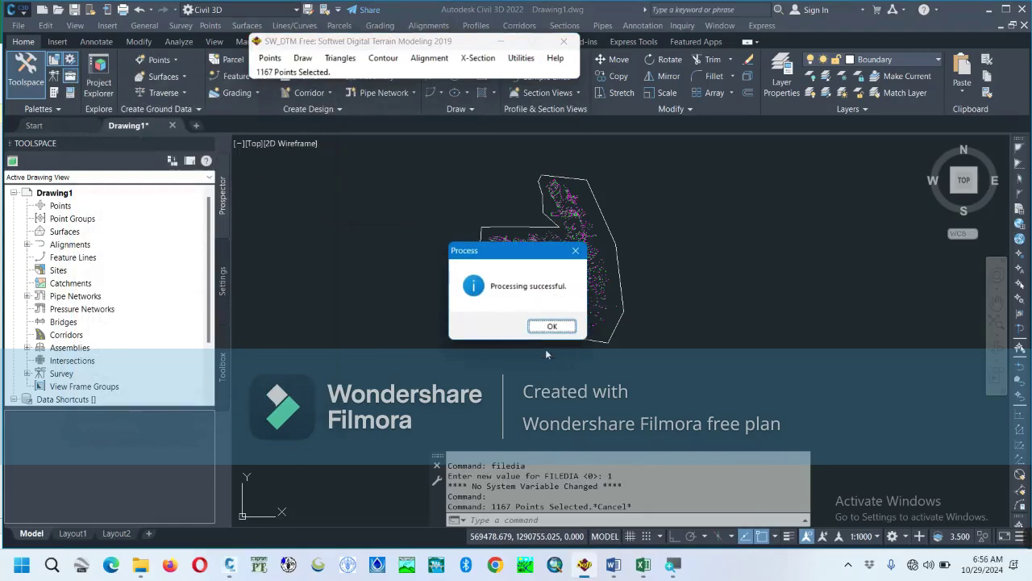
pyautogui.click(555, 327)
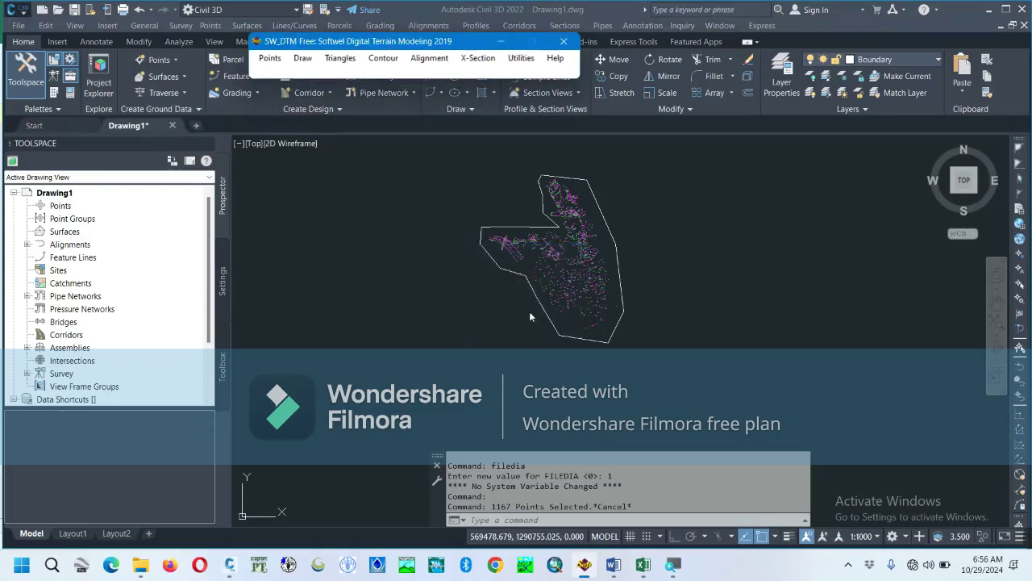
# Triangulate the processed survey points with SW_DTM.
pyautogui.click(337, 64)
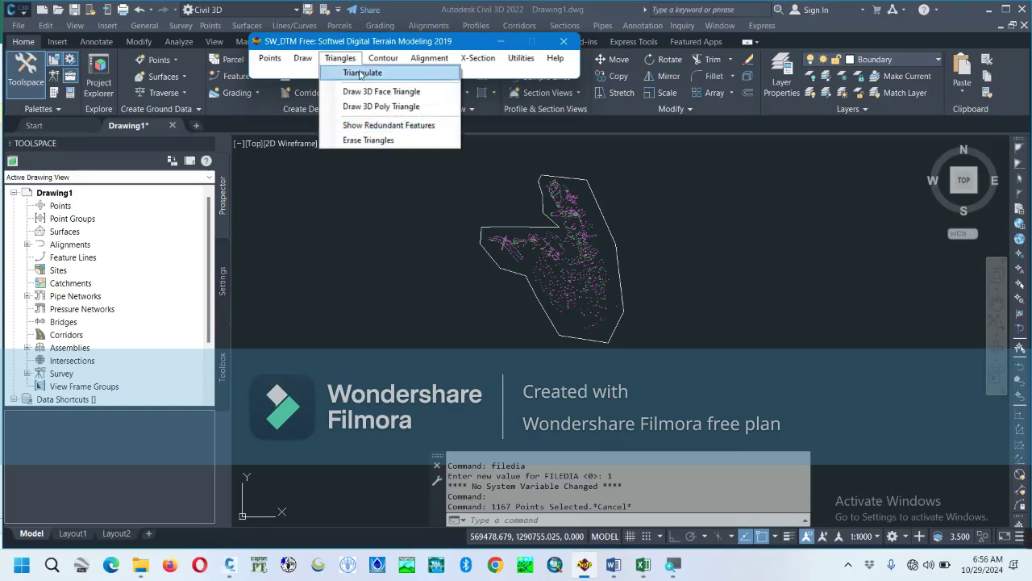
pyautogui.click(362, 72)
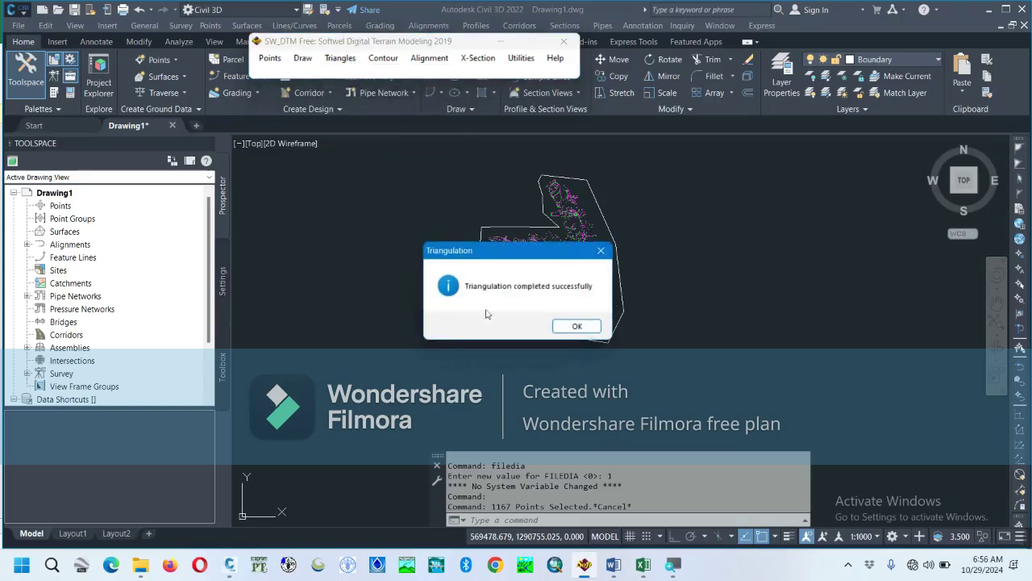
pyautogui.click(576, 327)
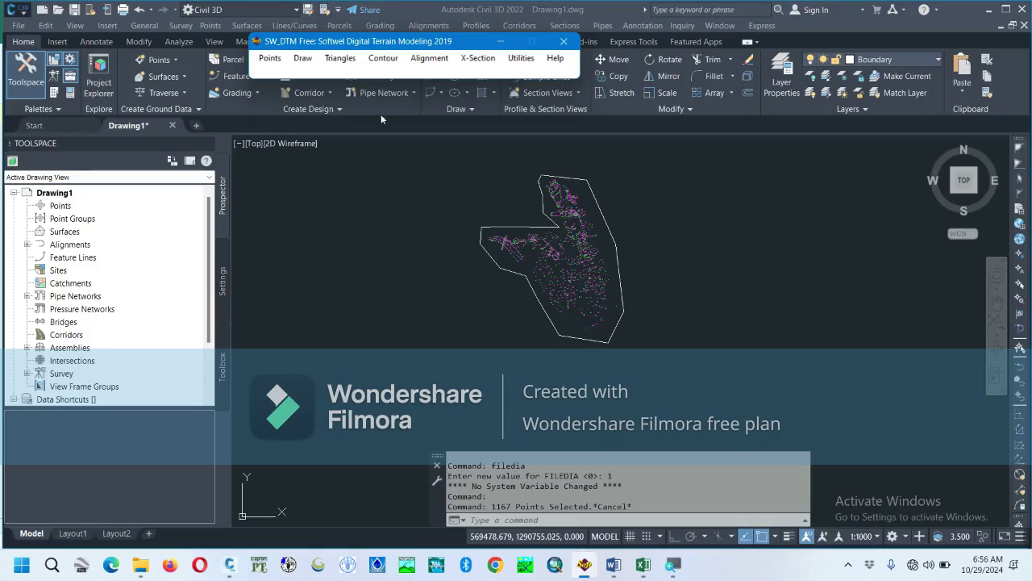
# Try to draw round contours from the triangulated survey points.
pyautogui.click(391, 61)
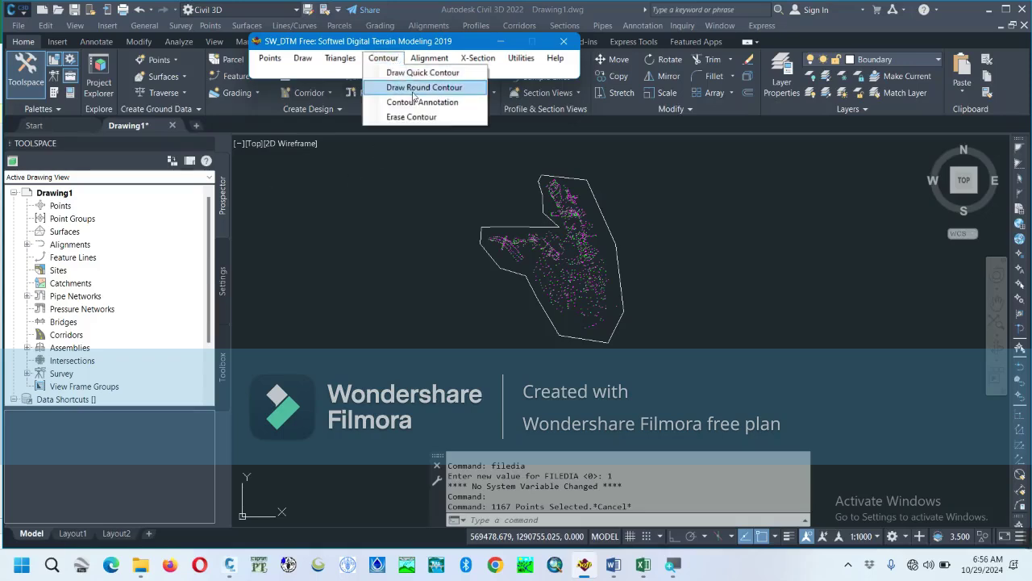
pyautogui.click(445, 87)
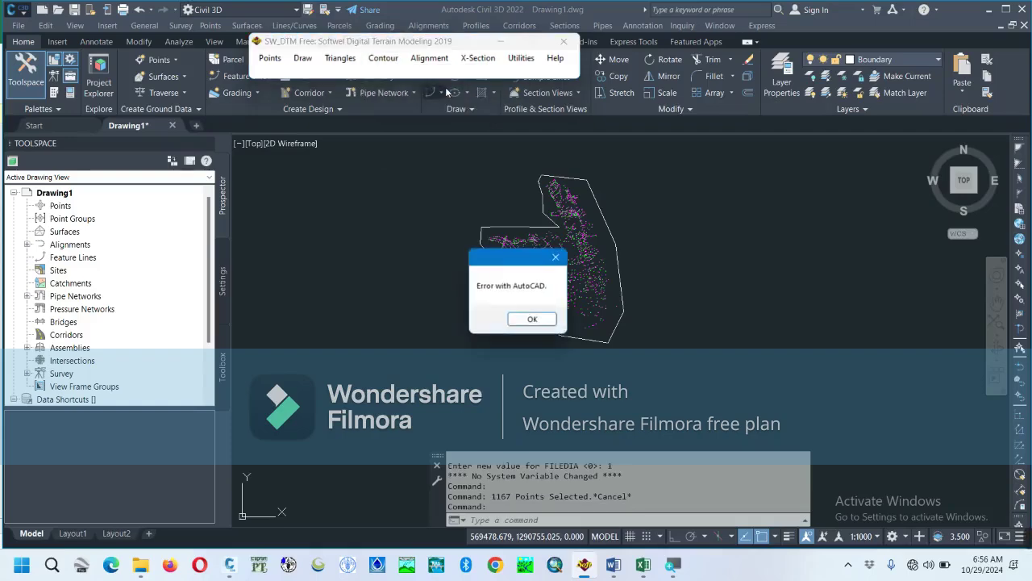
pyautogui.click(525, 323)
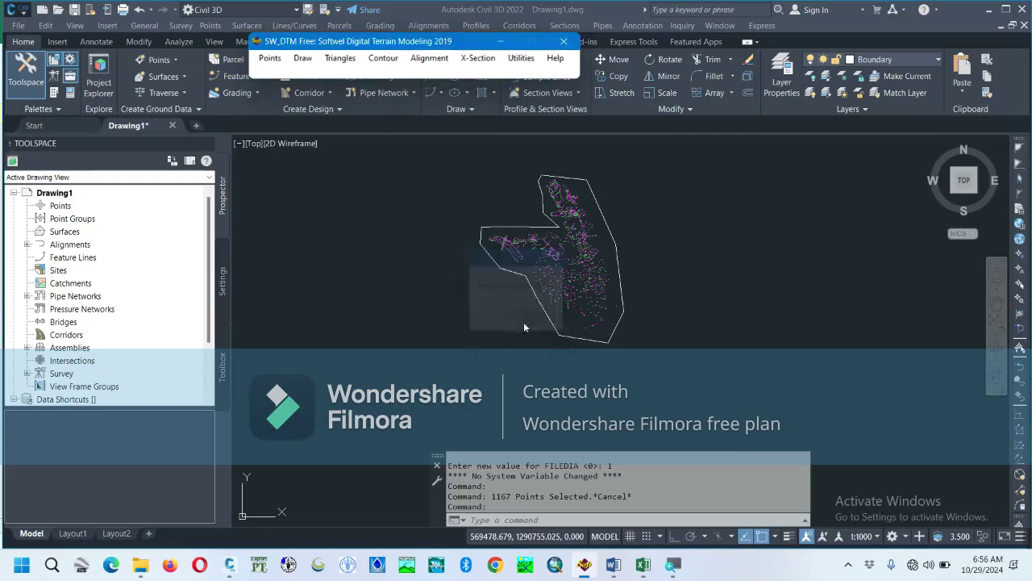
# Draw round contours from the triangulated points with SW_DTM, using a rounding factor of 5.
pyautogui.click(382, 61)
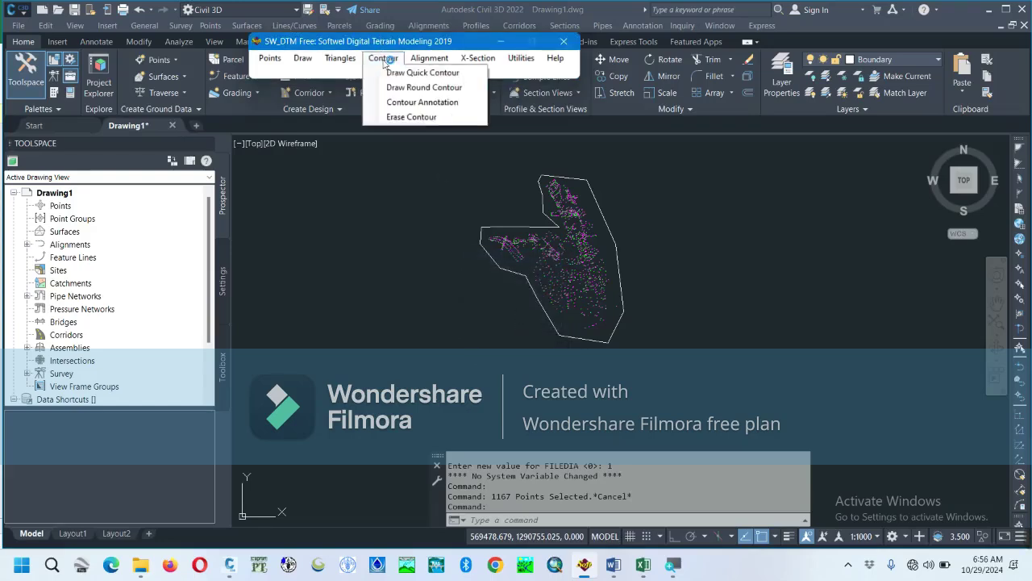
pyautogui.click(409, 87)
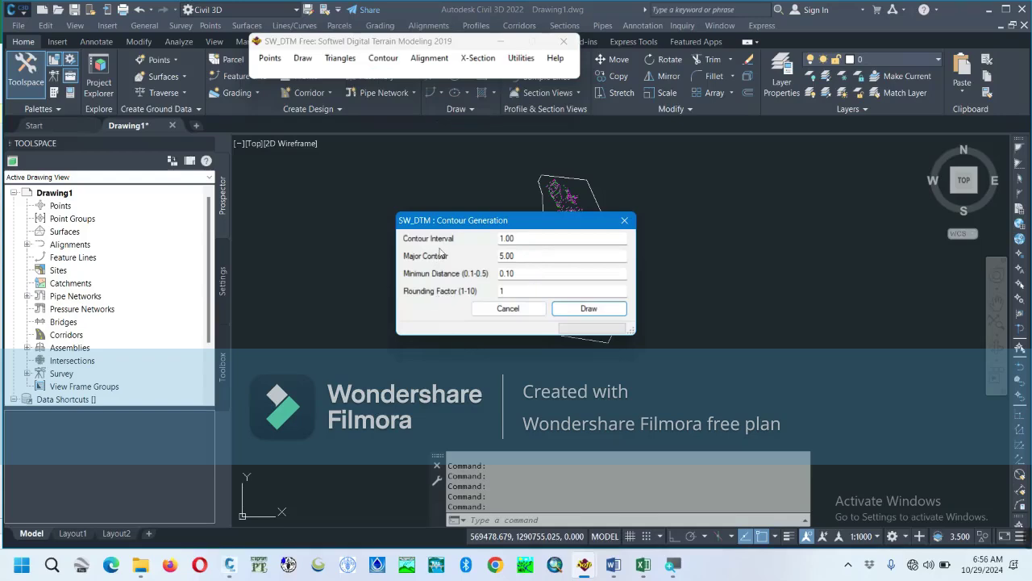
pyautogui.click(494, 252)
pyautogui.doubleClick(511, 291)
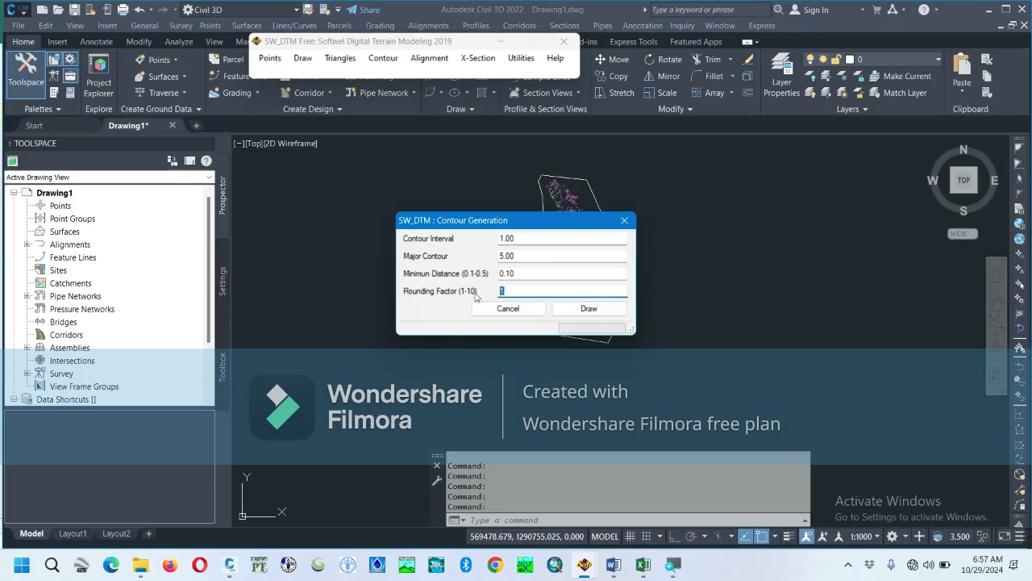
pyautogui.write('5')
pyautogui.click(597, 313)
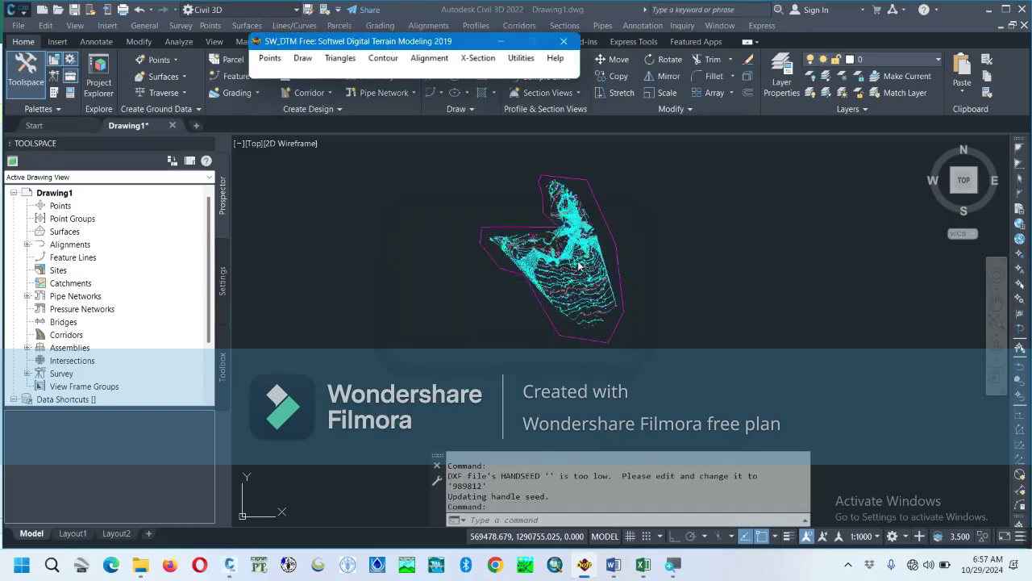
pyautogui.scroll(10, 579, 264)
pyautogui.scroll(-10, 579, 265)
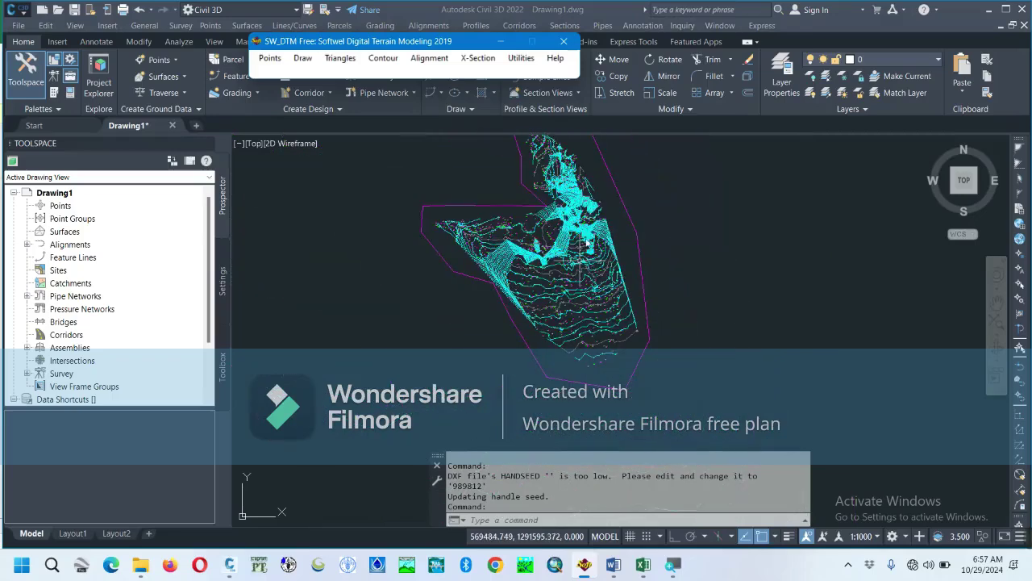
# Read the instructions that follow contour drawing in the Word document and return to Civil 3D and SW_DTM.
pyautogui.click(615, 566)
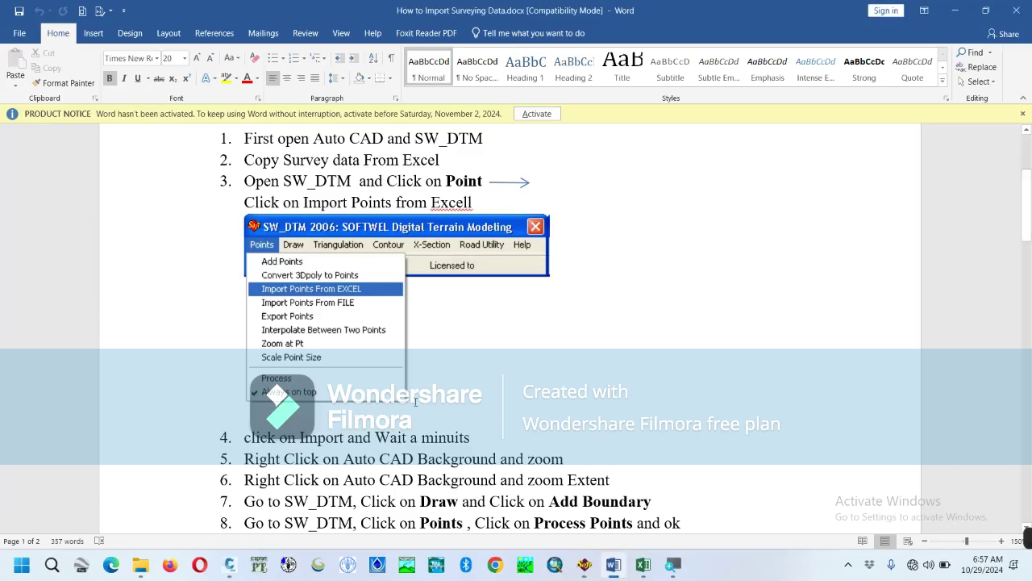
pyautogui.scroll(-5, 501, 348)
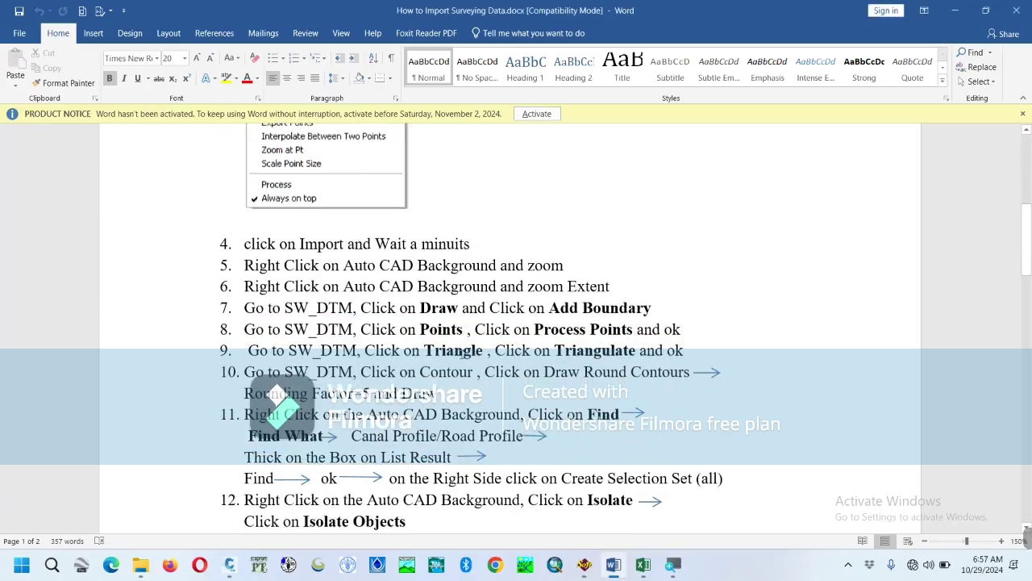
pyautogui.scroll(-2, 426, 384)
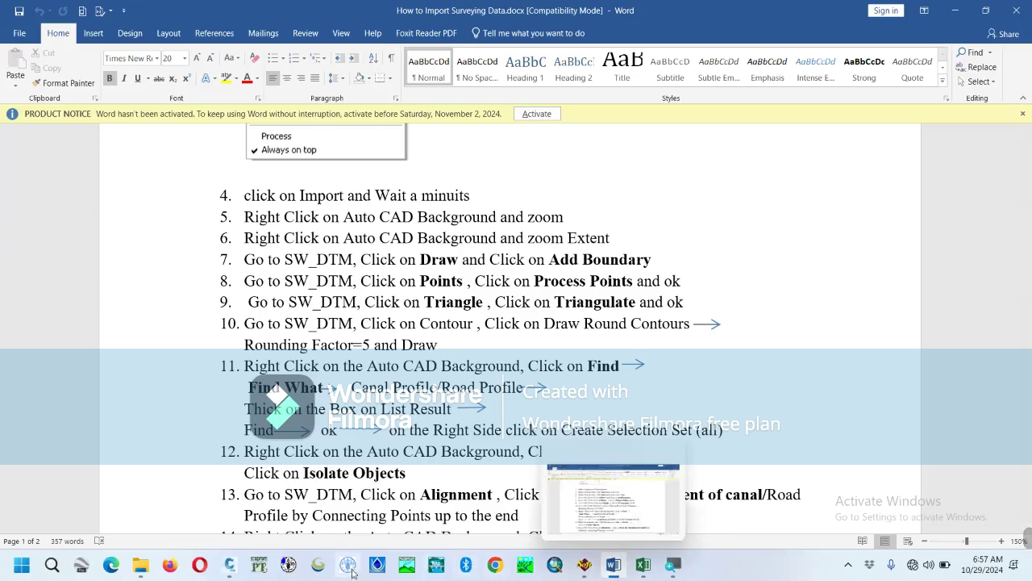
pyautogui.click(231, 564)
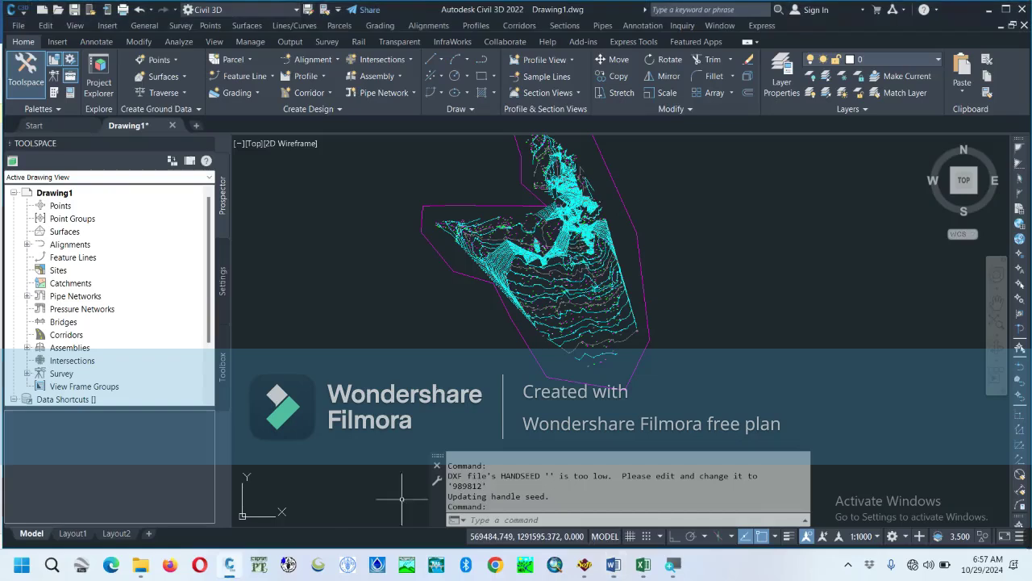
pyautogui.click(585, 566)
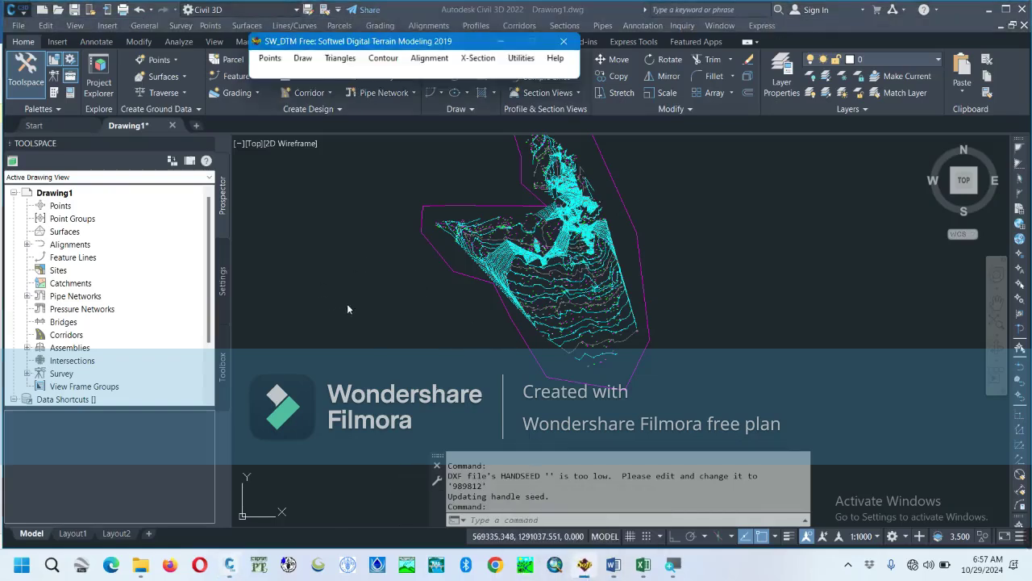
# Find "Canalprofile" in the entire drawing with the results listed, and create a selection set of all matching objects.
pyautogui.rightClick(710, 216)
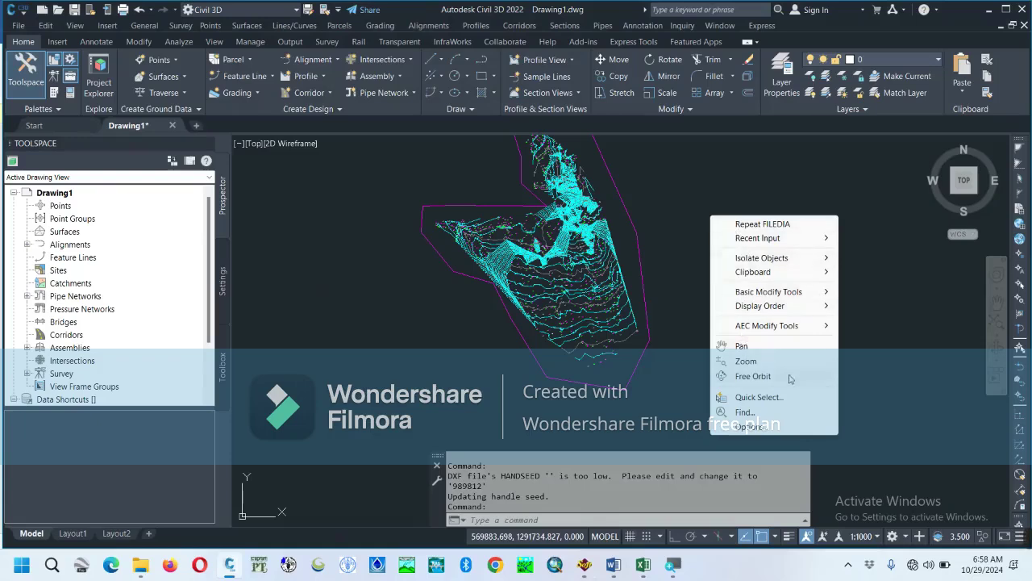
pyautogui.click(744, 412)
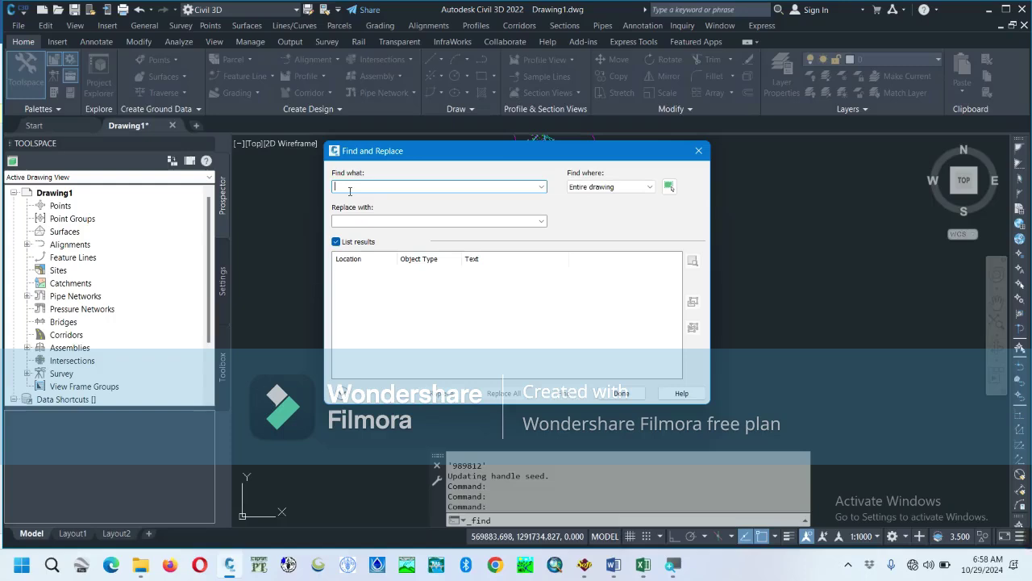
pyautogui.write('Canalprofile')
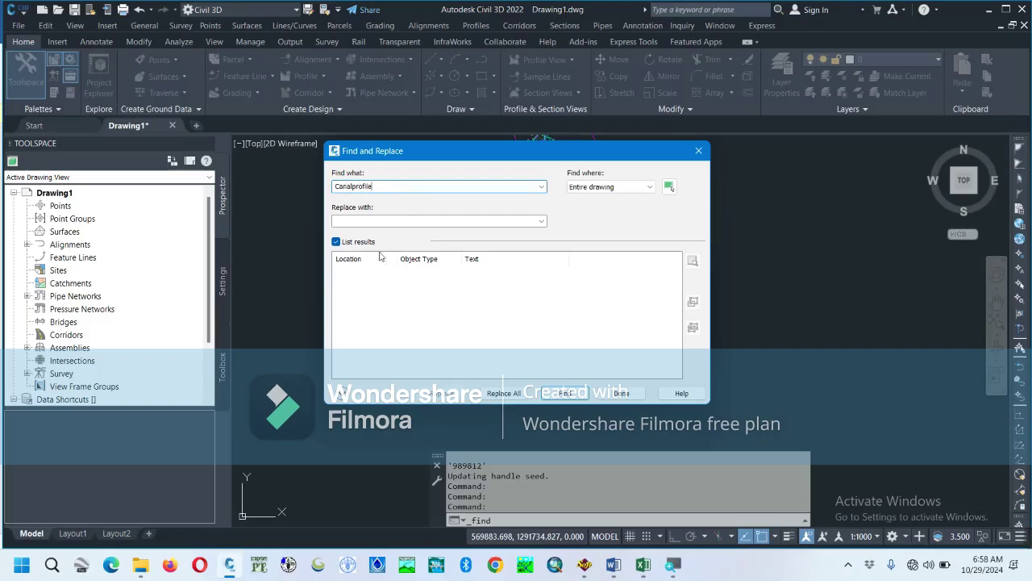
pyautogui.click(337, 242)
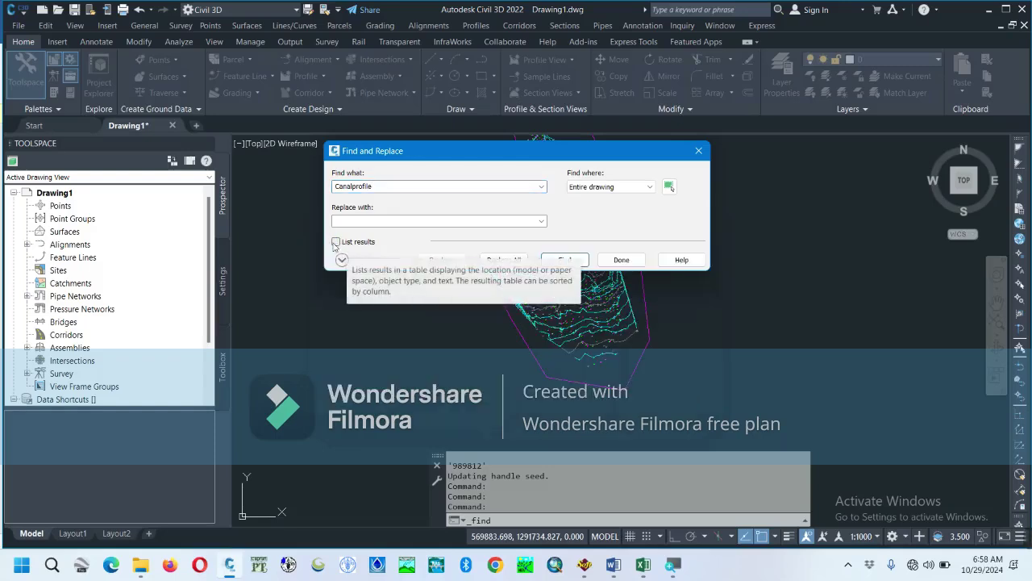
pyautogui.click(336, 242)
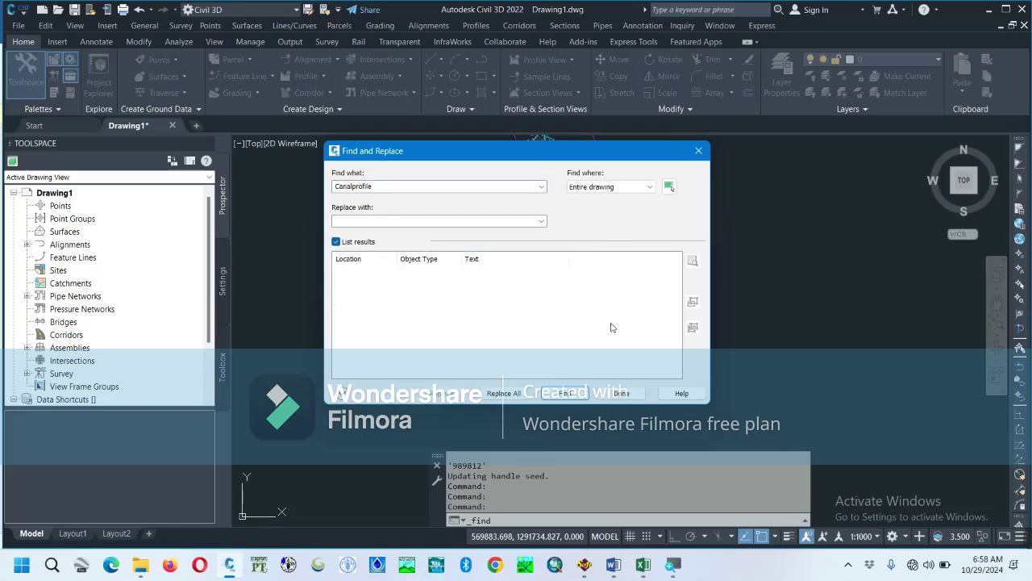
pyautogui.click(566, 395)
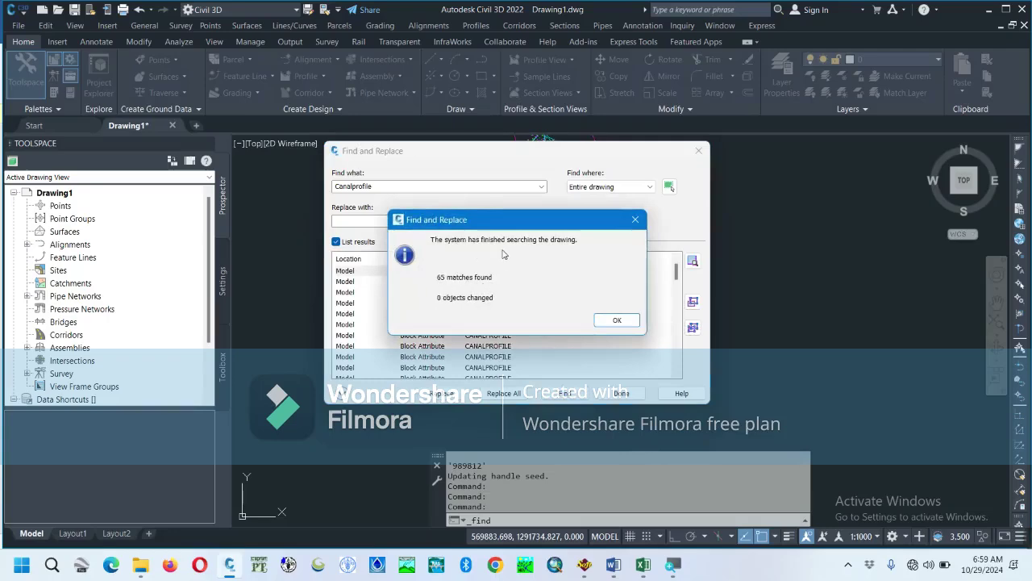
pyautogui.click(627, 321)
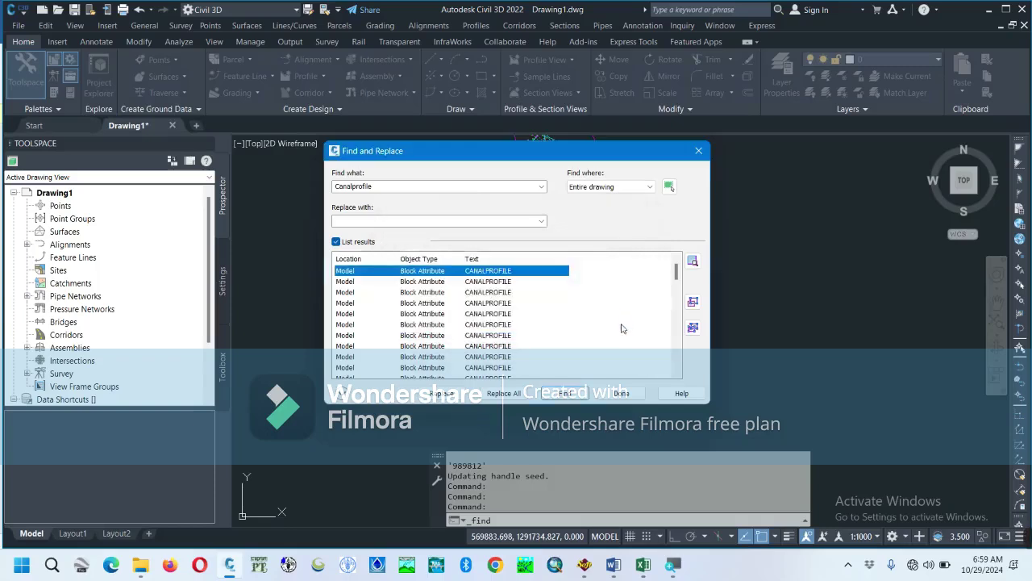
pyautogui.click(693, 327)
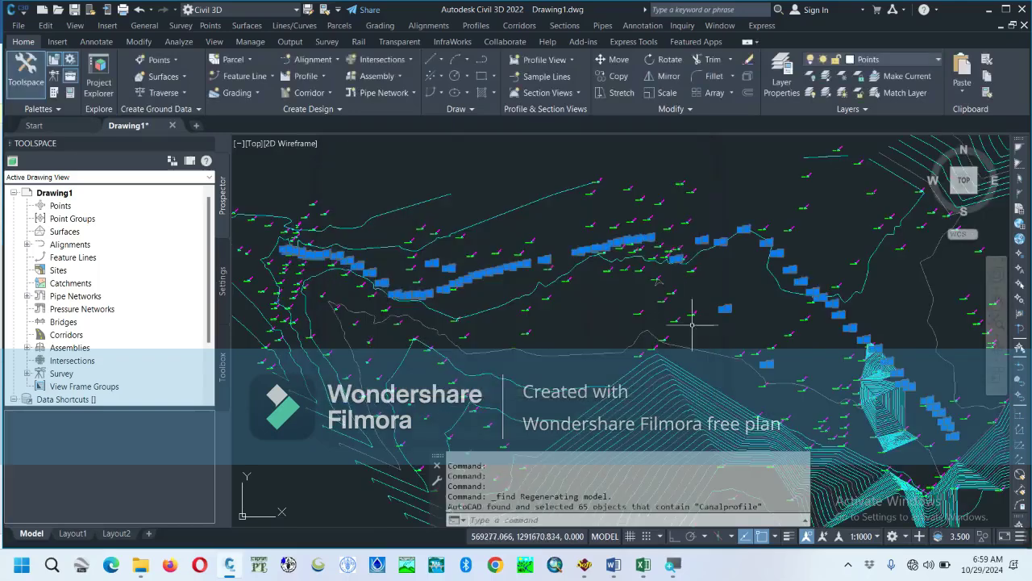
# Isolate the selected canal profile points so that all other objects in the drawing are hidden.
pyautogui.scroll(-6, 687, 268)
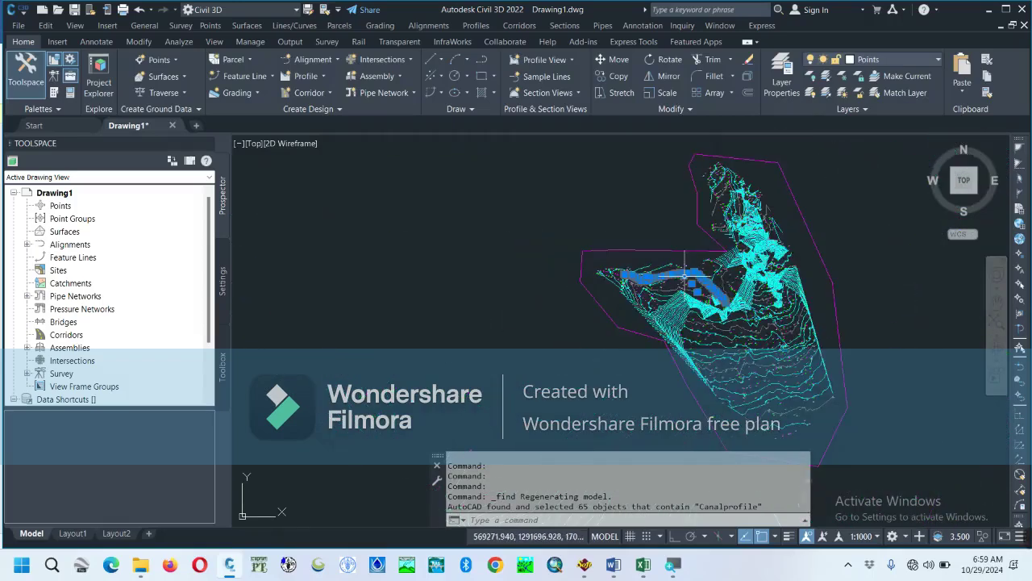
pyautogui.scroll(2, 688, 268)
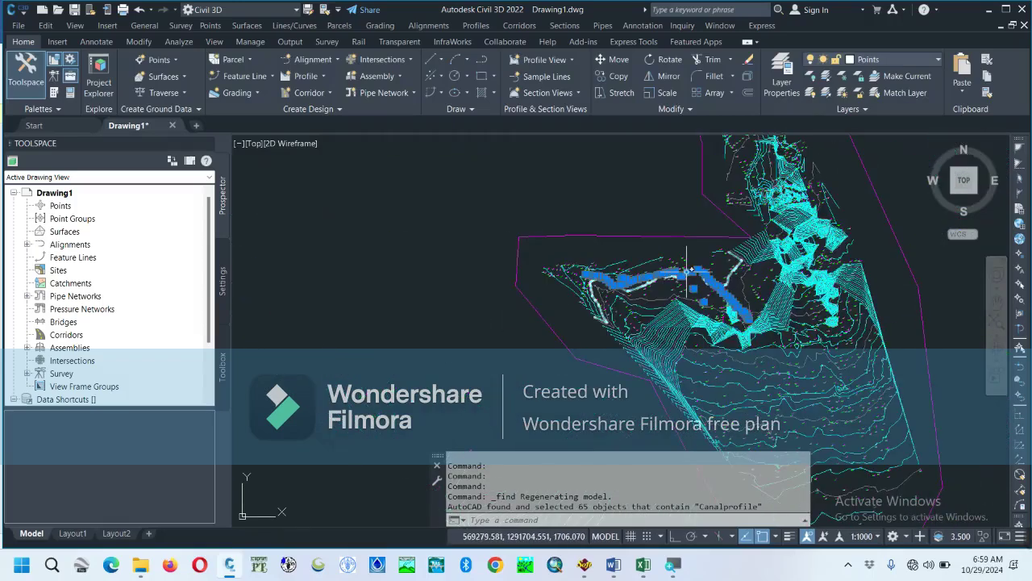
pyautogui.scroll(-2, 686, 272)
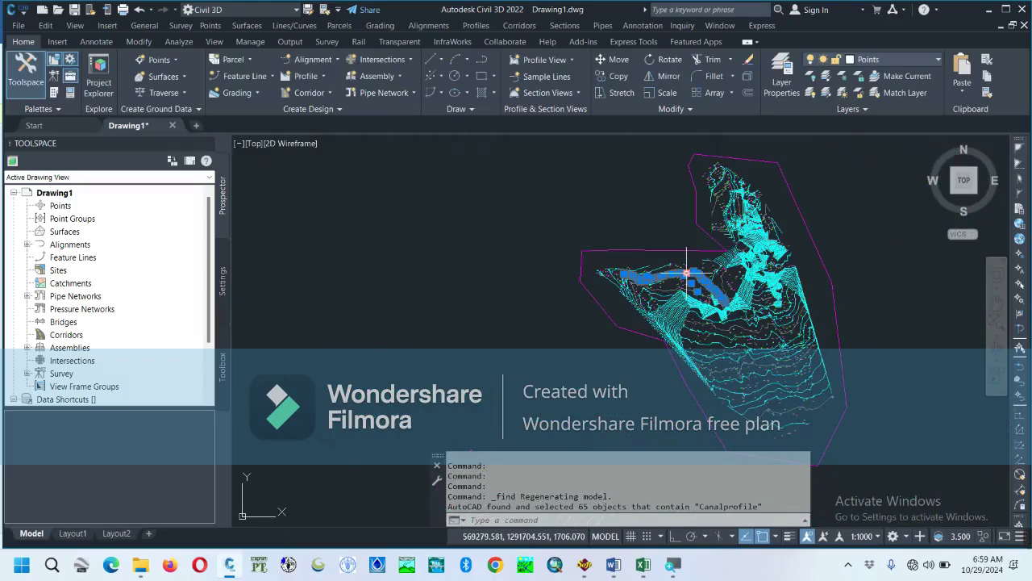
pyautogui.rightClick(365, 203)
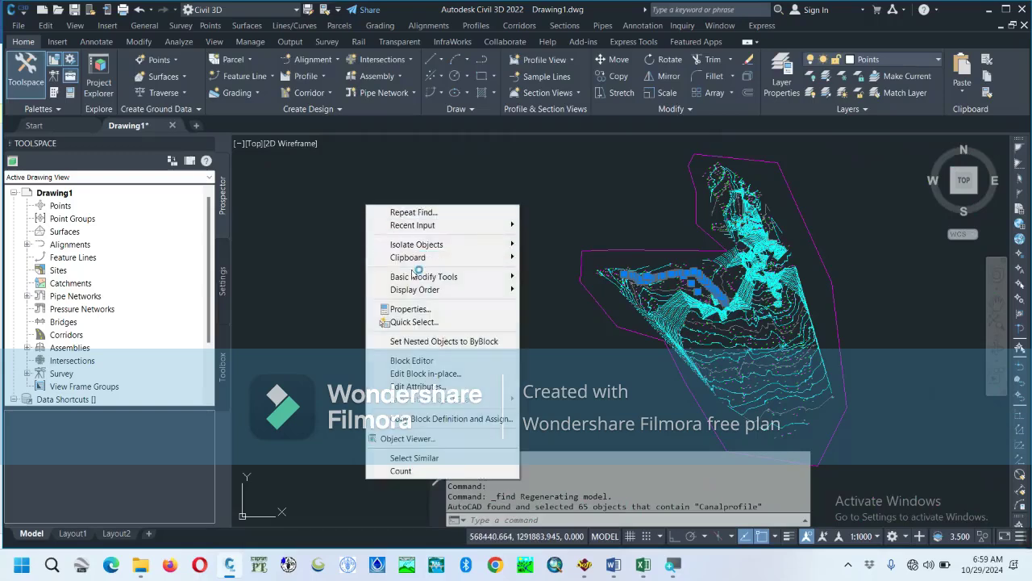
pyautogui.moveTo(424, 245)
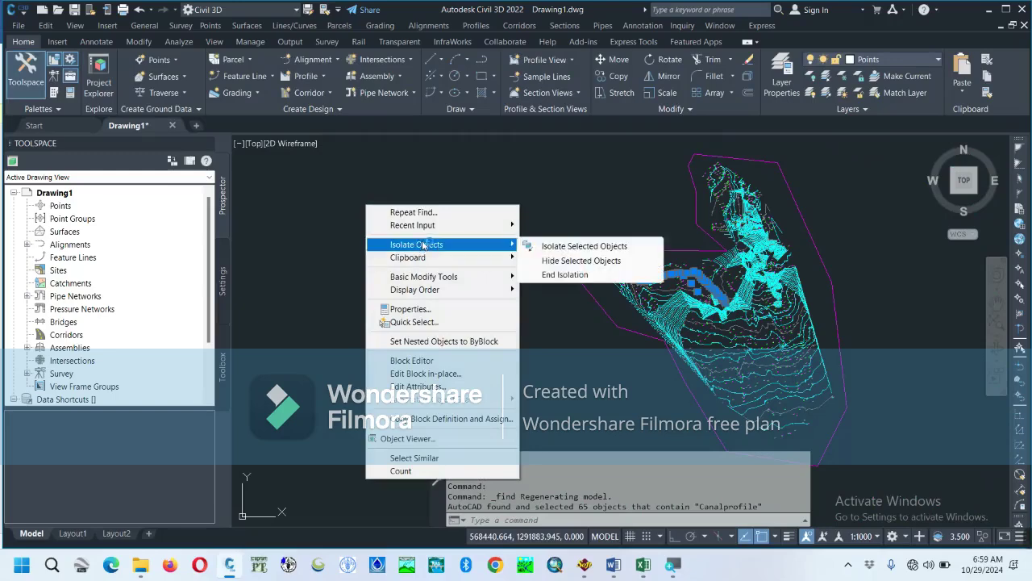
pyautogui.click(558, 247)
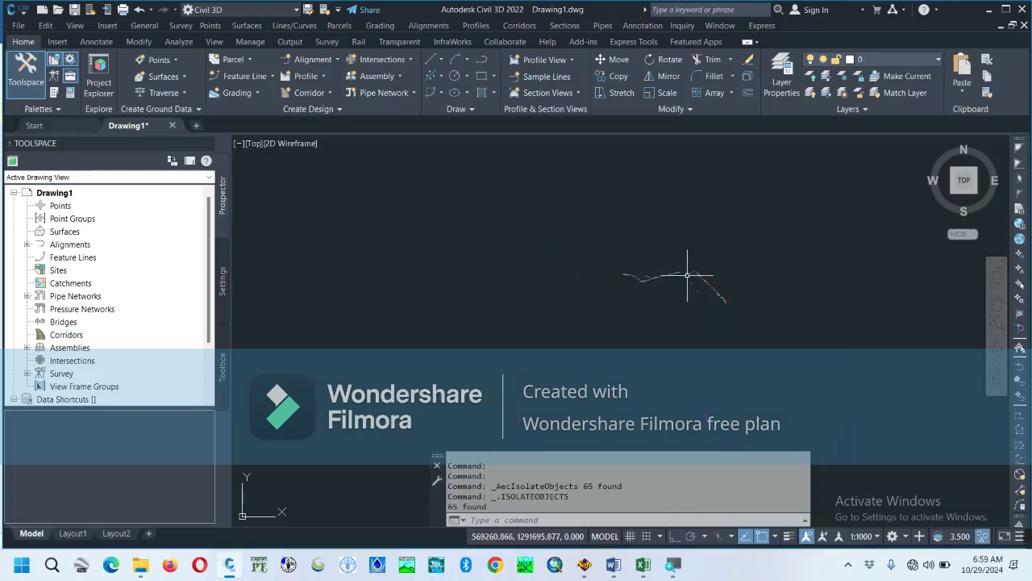
# Start drawing the alignment with SW_DTM's Draw Alignment, running its polyline from canal profile point 2 through points 3, 4 and 5.
pyautogui.moveTo(691, 275)
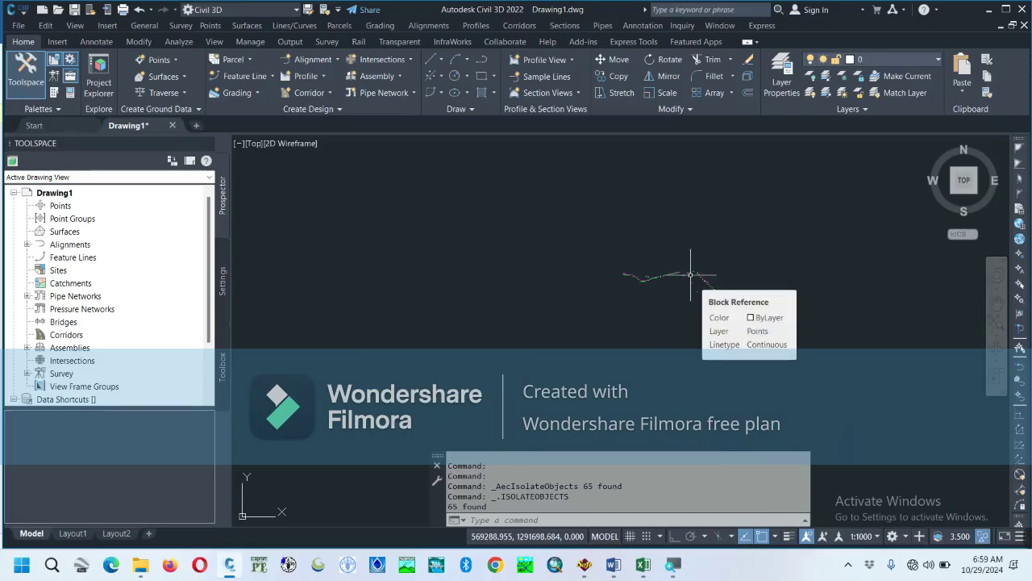
pyautogui.scroll(5, 688, 274)
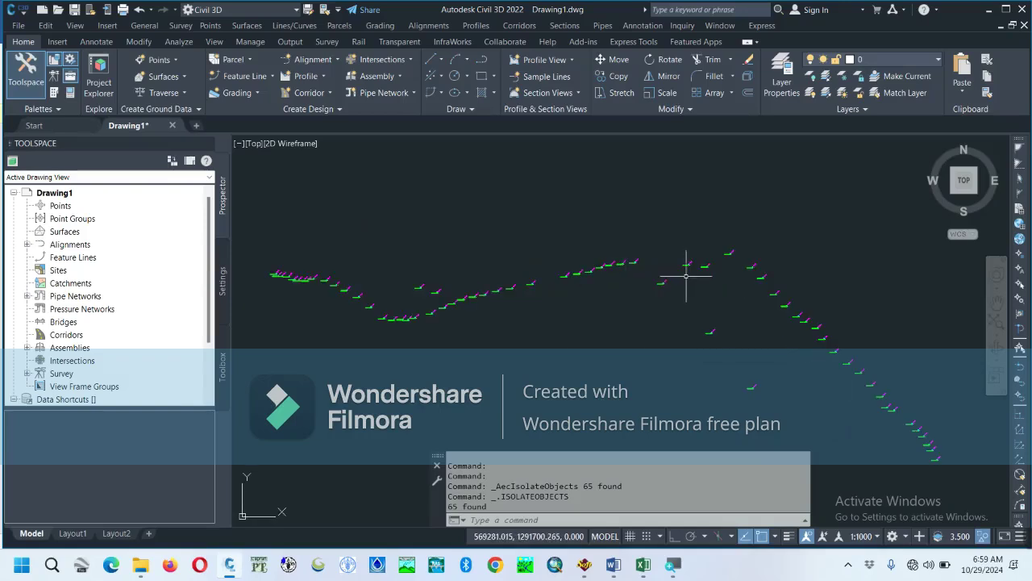
pyautogui.click(584, 567)
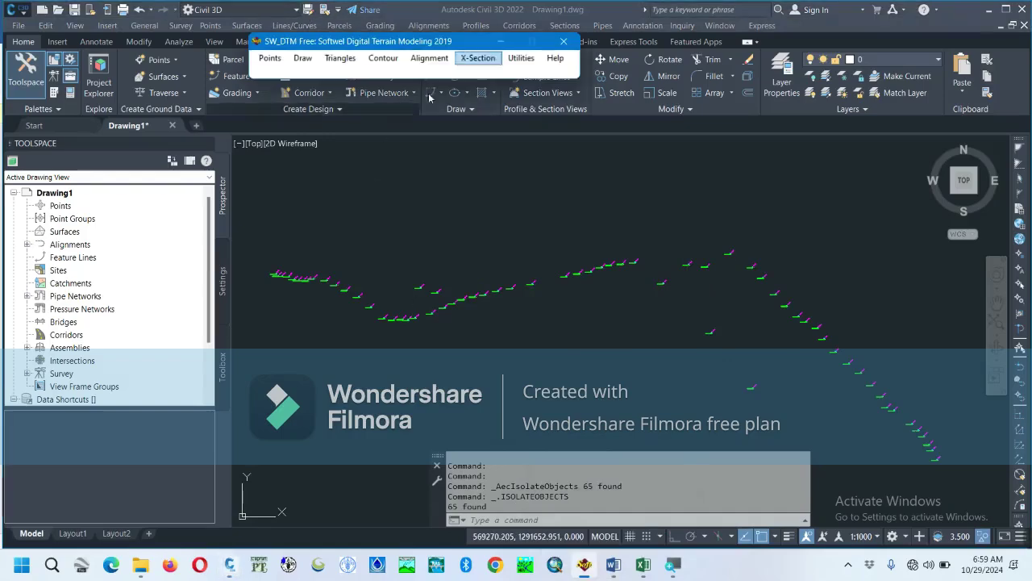
pyautogui.click(422, 60)
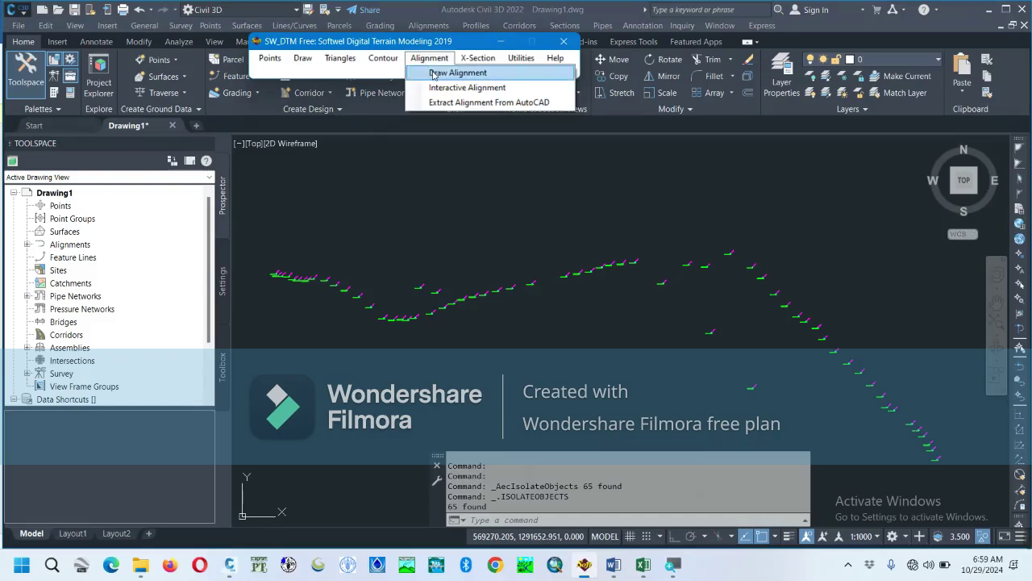
pyautogui.click(434, 74)
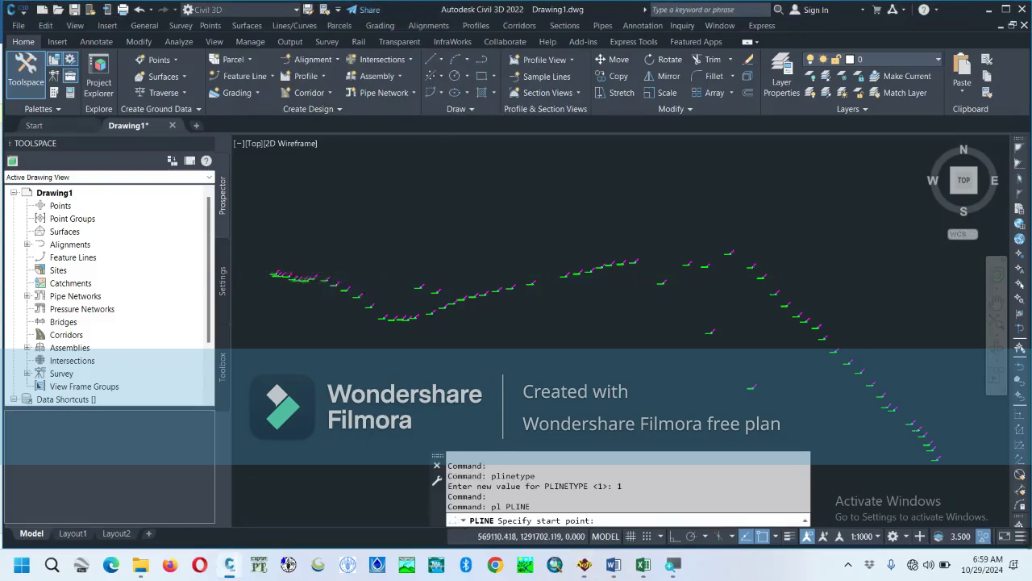
pyautogui.scroll(2, 283, 270)
pyautogui.scroll(3, 283, 270)
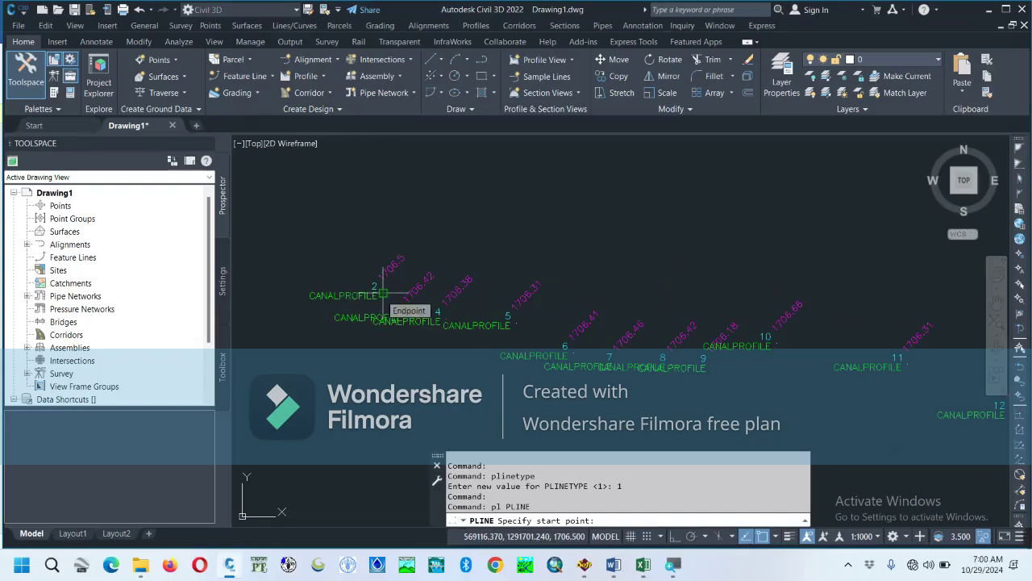
pyautogui.click(383, 294)
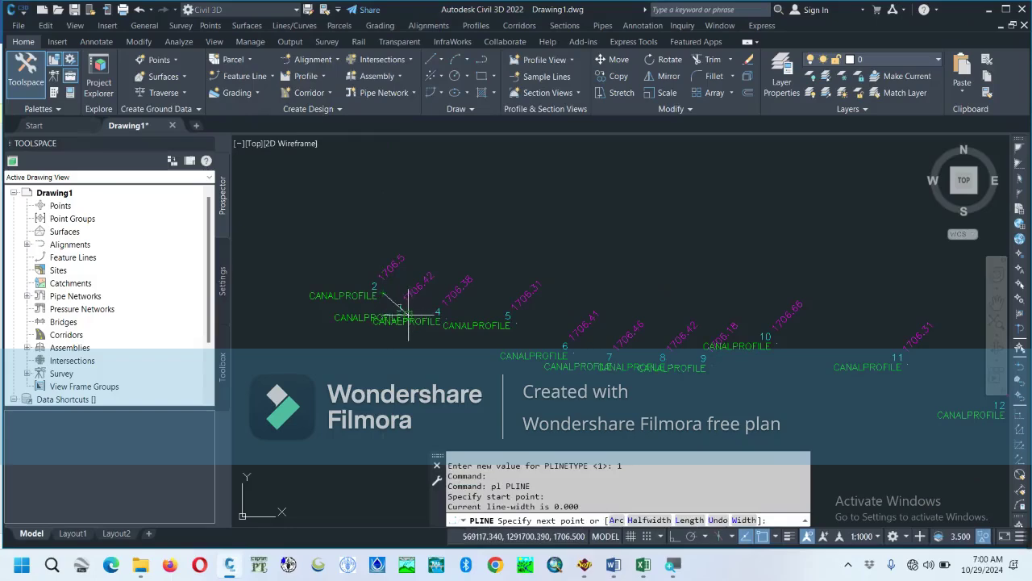
pyautogui.click(402, 311)
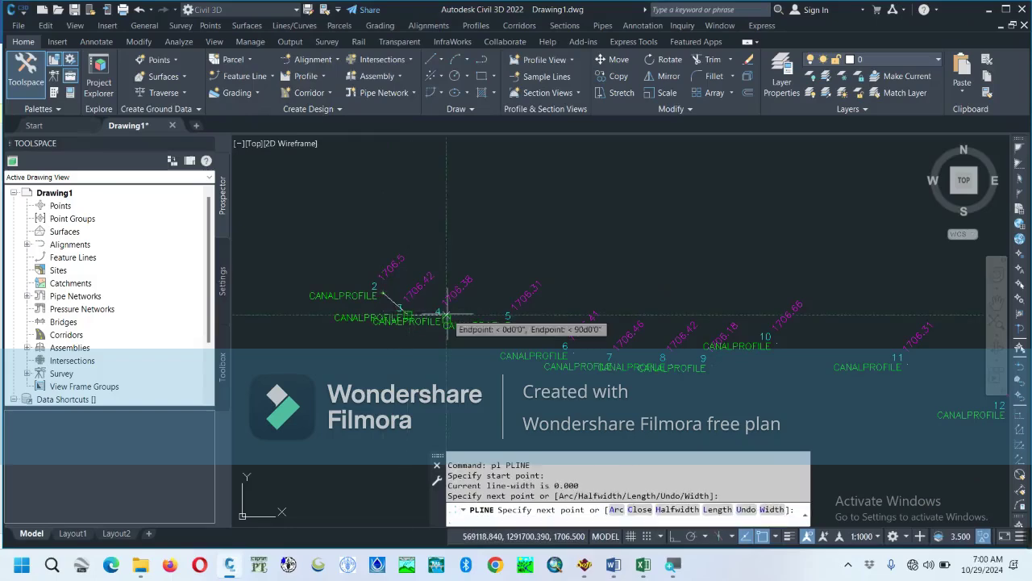
pyautogui.click(442, 312)
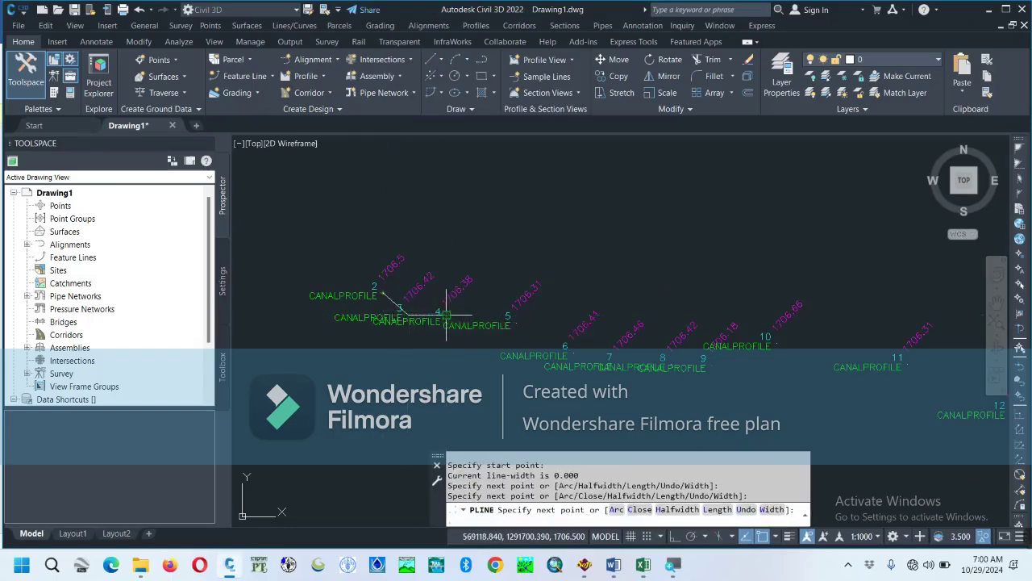
pyautogui.click(516, 315)
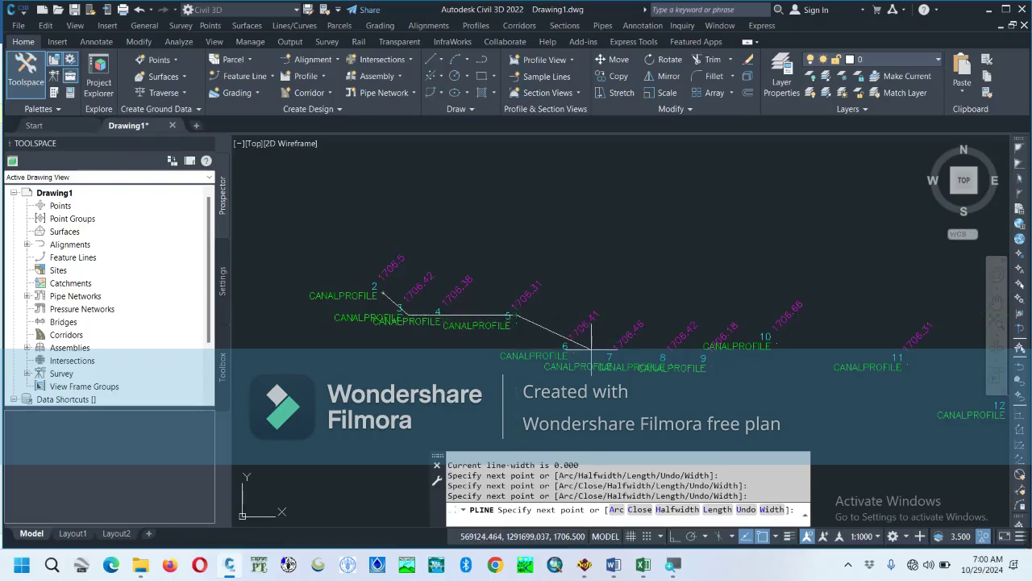
# Continue the alignment polyline from canal profile point 53 through points 54, 55, 56 and 57.
pyautogui.moveTo(1022, 537)
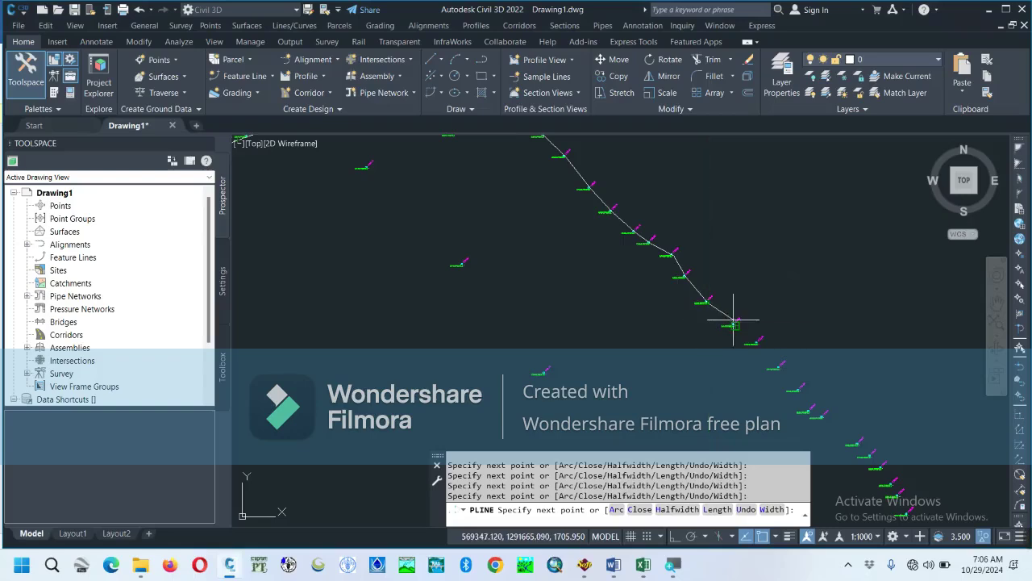
pyautogui.scroll(5, 734, 320)
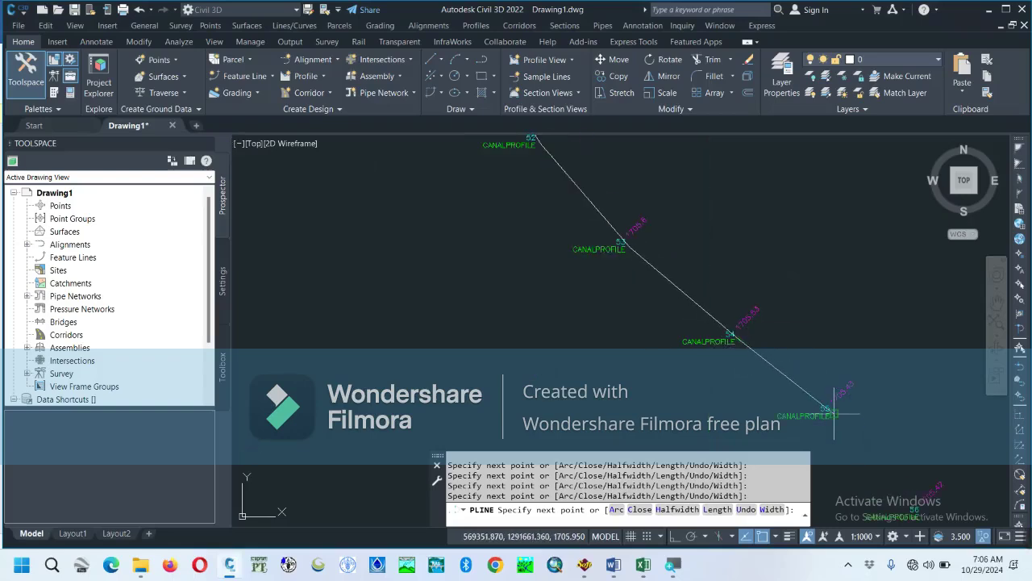
pyautogui.scroll(-4, 879, 420)
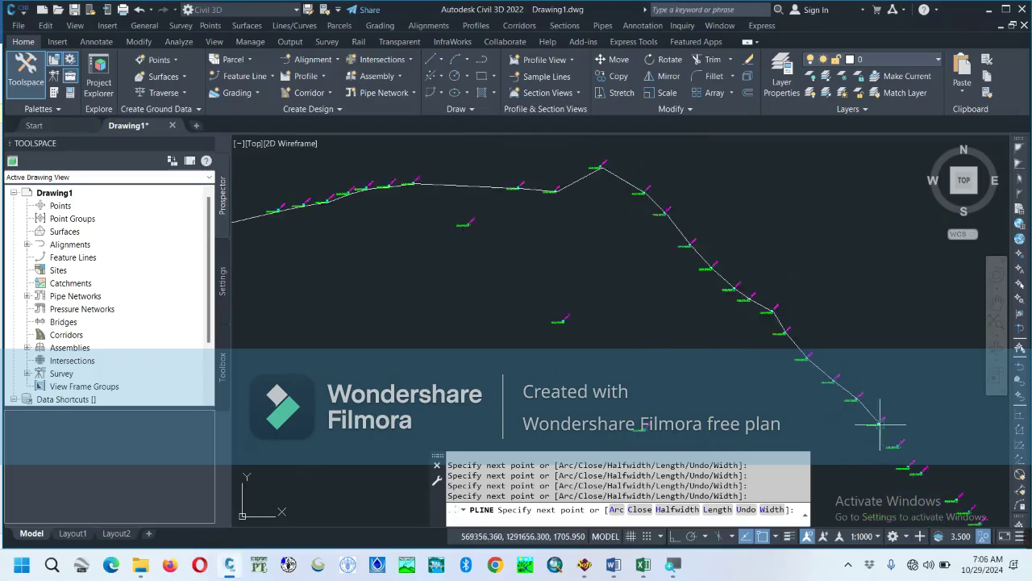
pyautogui.scroll(5, 887, 432)
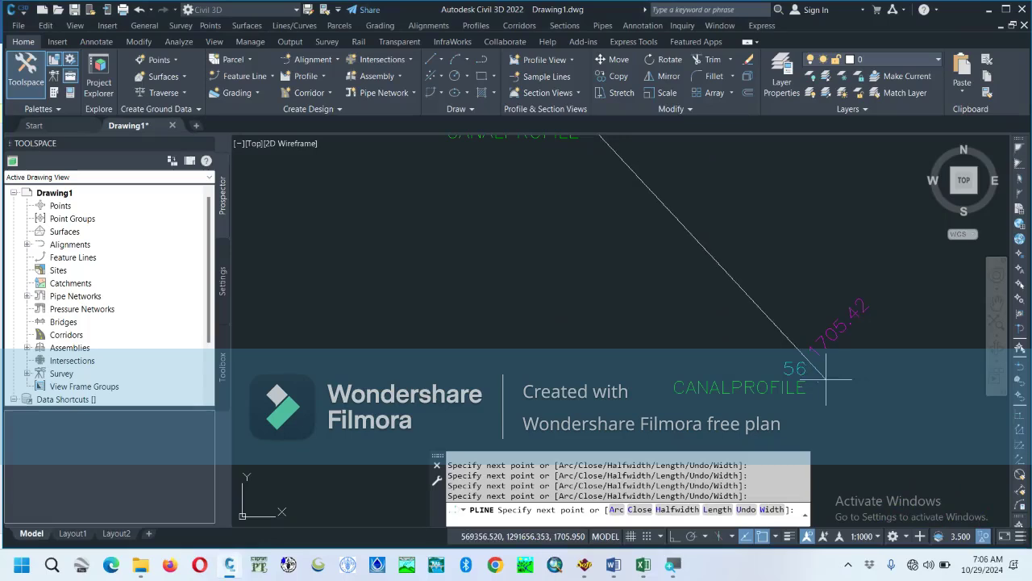
pyautogui.click(818, 382)
pyautogui.scroll(-4, 818, 382)
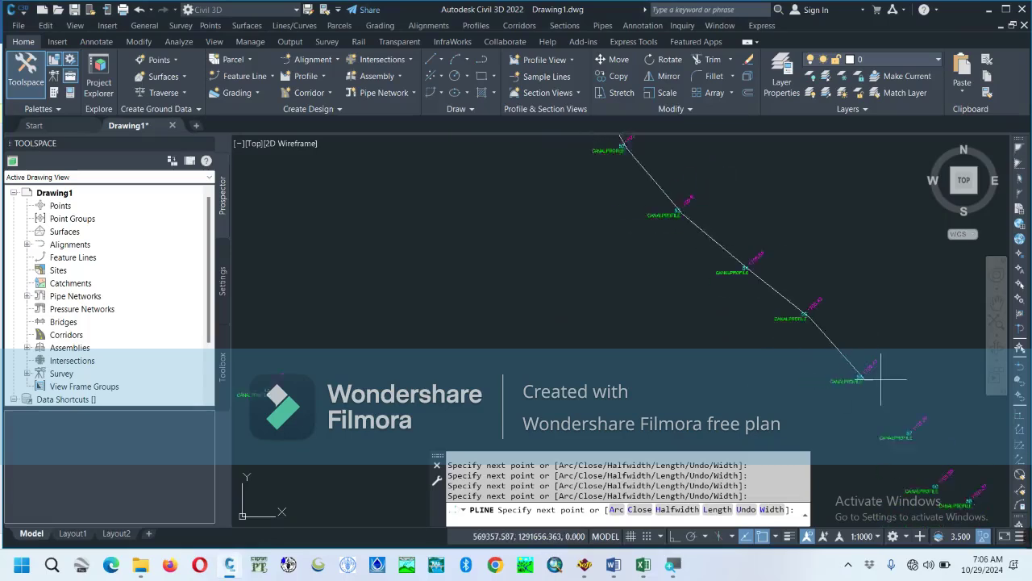
pyautogui.scroll(3, 901, 414)
pyautogui.scroll(3, 901, 414)
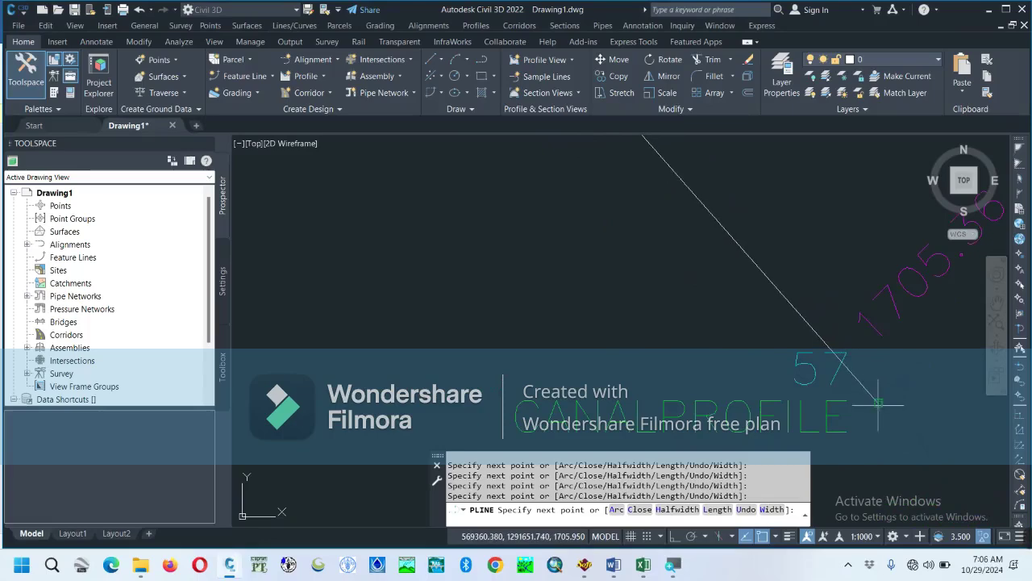
# Extend the alignment polyline from point 57 through canal profile point 60 to point 58.
pyautogui.scroll(-4, 878, 401)
pyautogui.scroll(3, 917, 438)
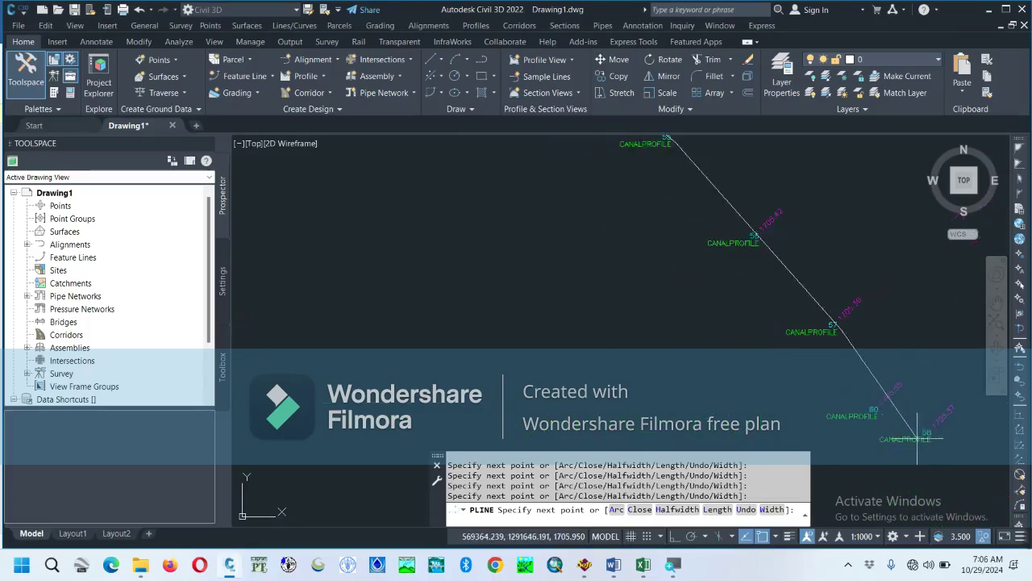
pyautogui.scroll(2, 917, 438)
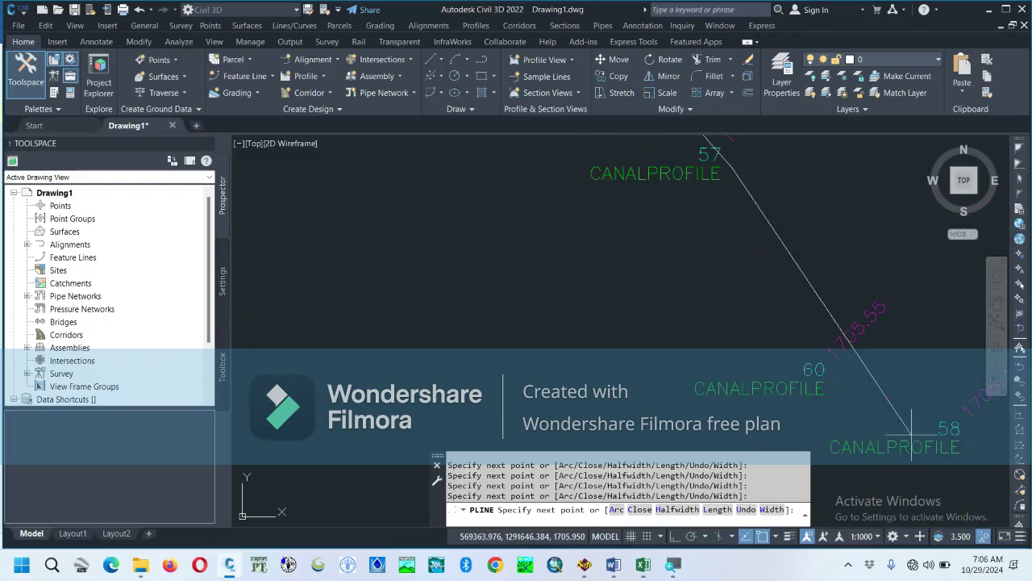
pyautogui.click(836, 383)
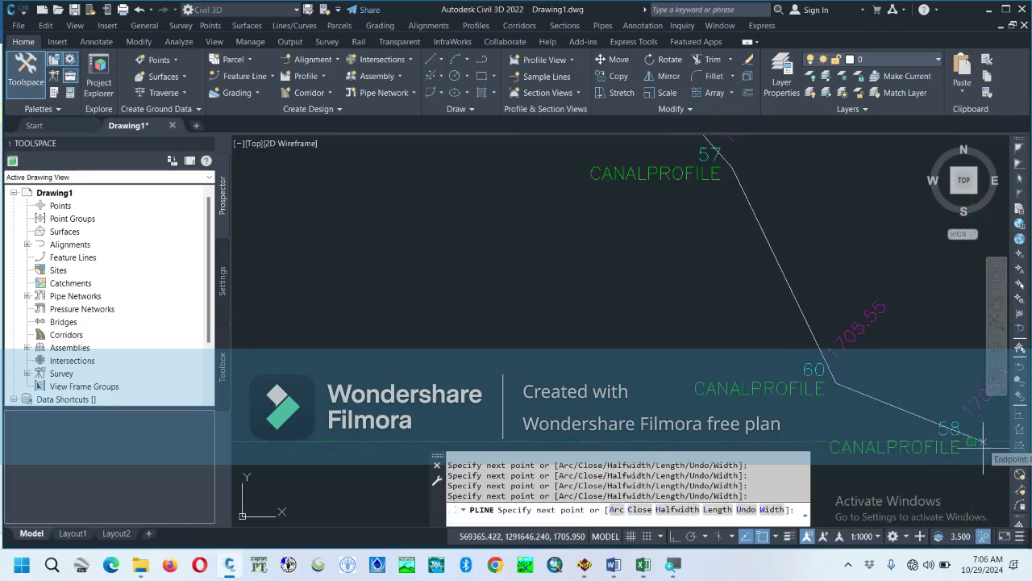
pyautogui.scroll(4, 984, 435)
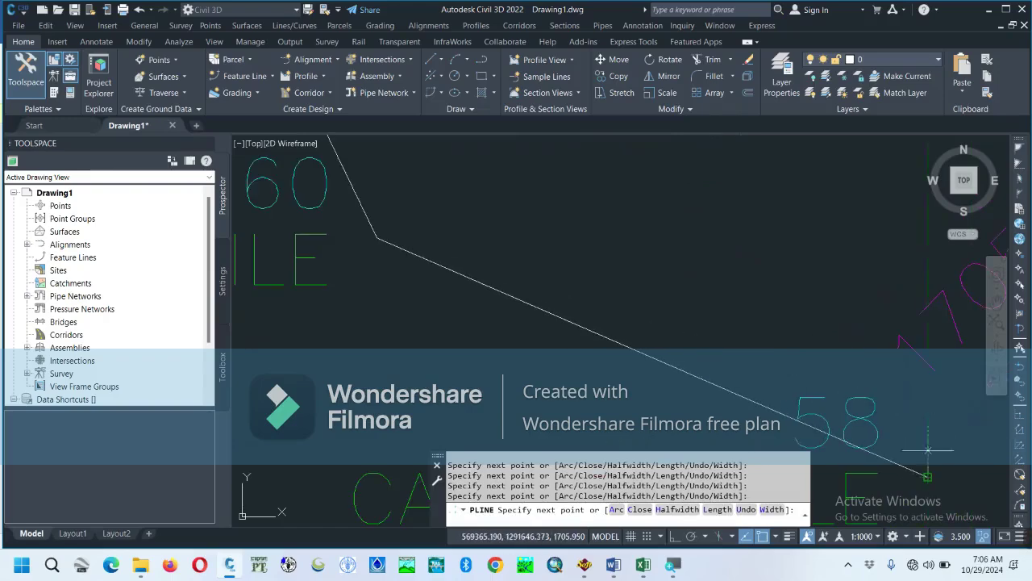
pyautogui.scroll(-4, 927, 450)
pyautogui.scroll(-4, 935, 448)
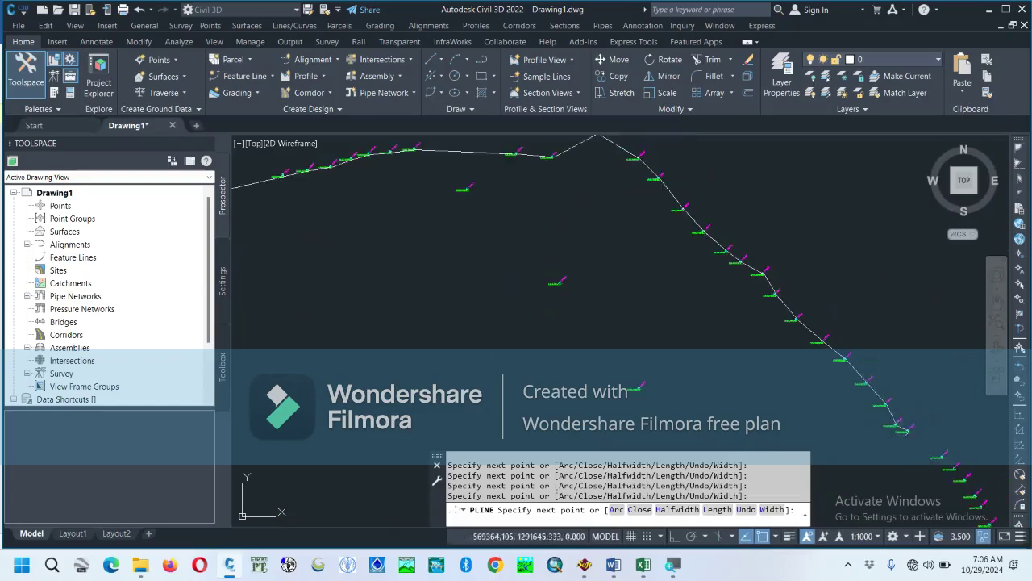
# Carry the alignment polyline on from point 58 through canal profile points 59, 61 and 62.
pyautogui.scroll(6, 901, 452)
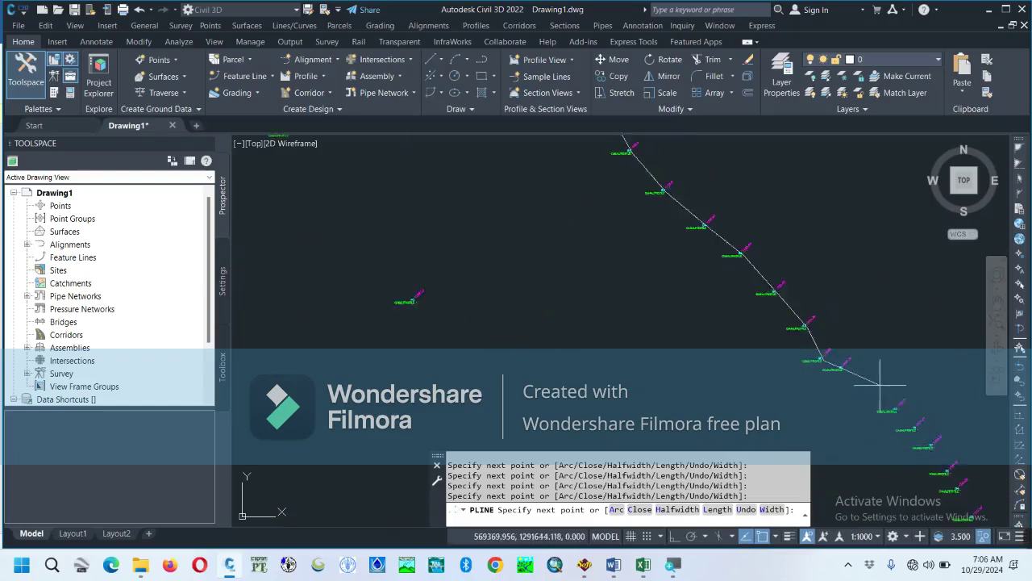
pyautogui.scroll(5, 915, 448)
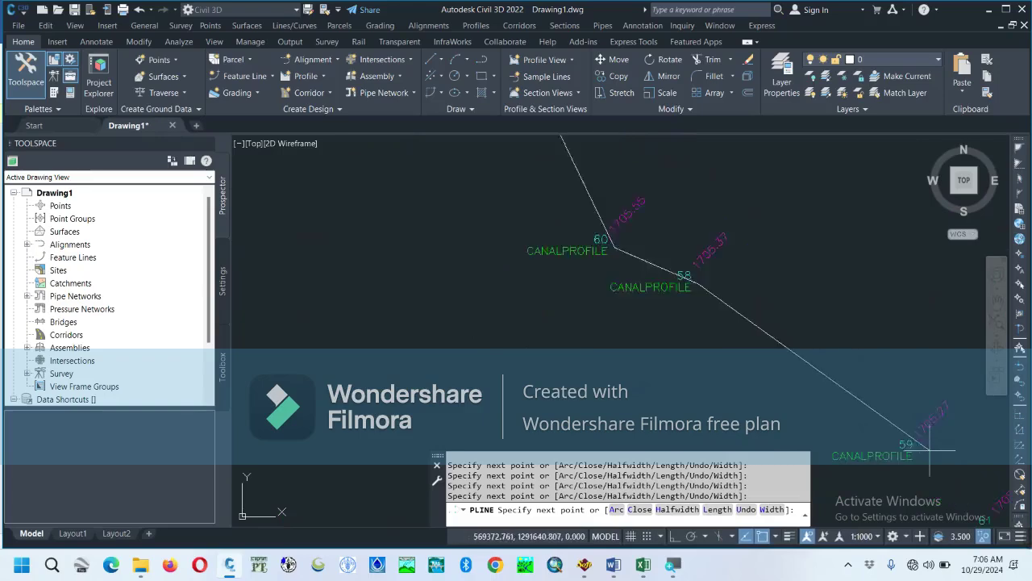
pyautogui.scroll(-6, 911, 458)
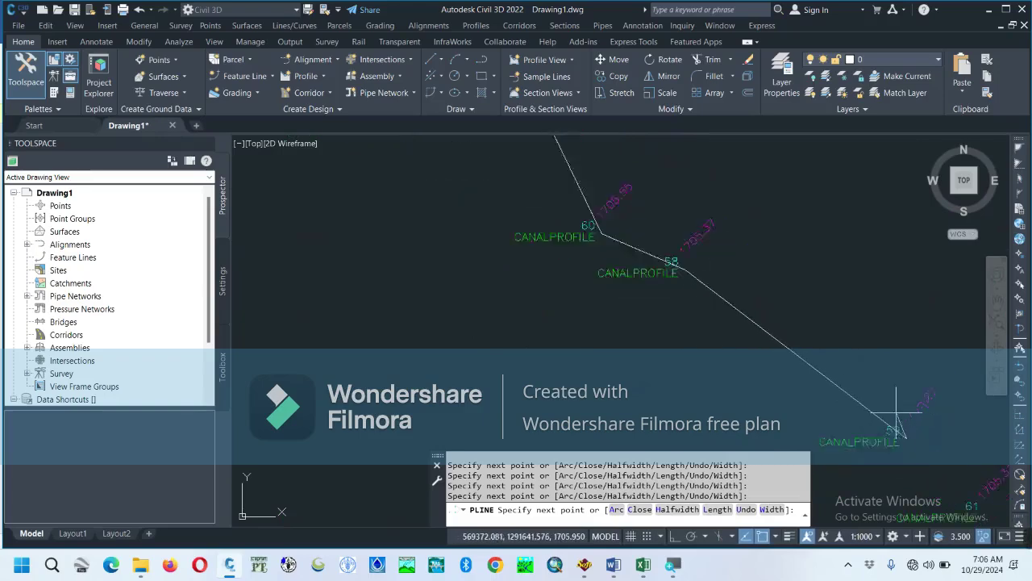
pyautogui.scroll(5, 905, 420)
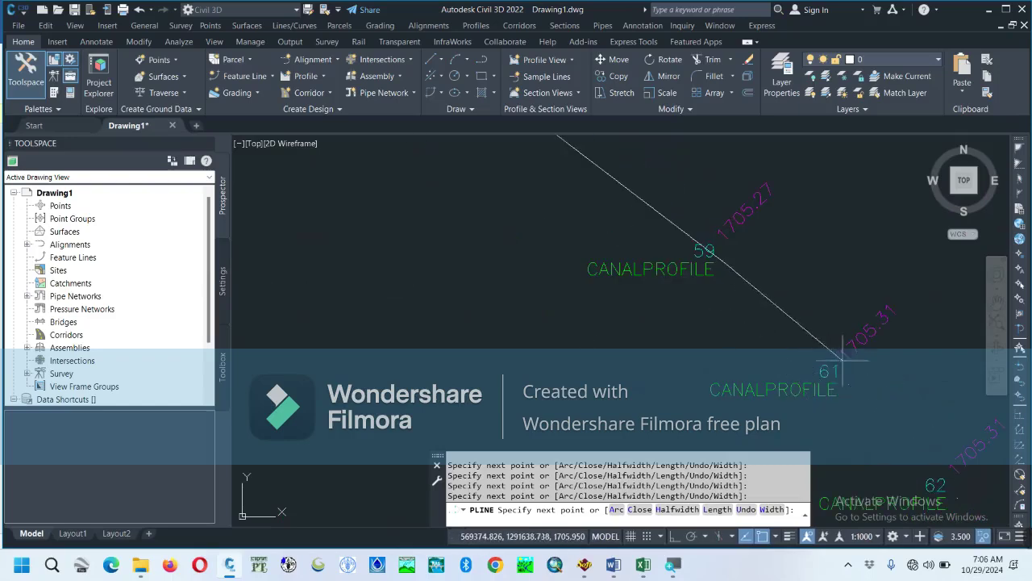
pyautogui.click(848, 384)
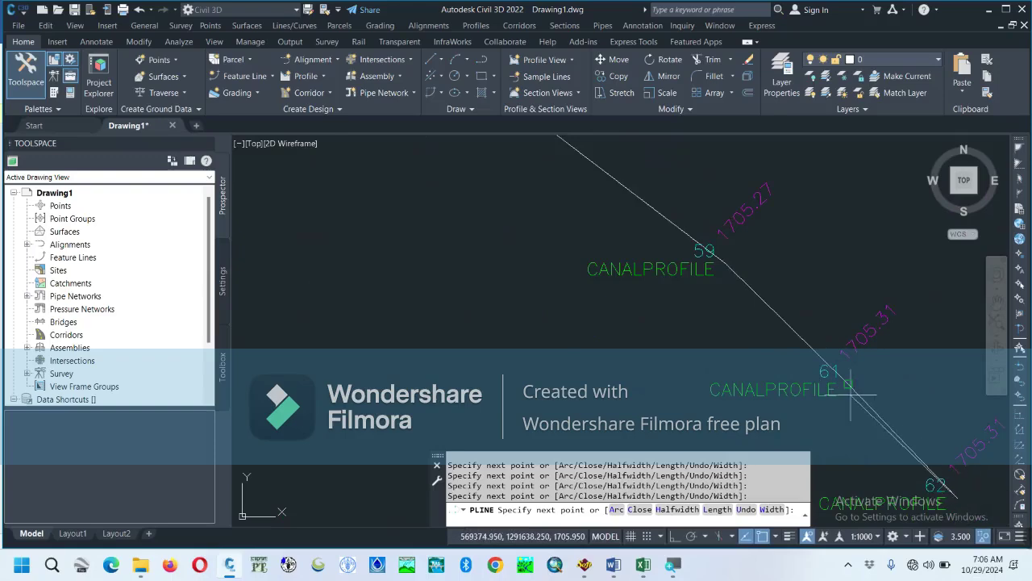
# Add the last alignment vertices at canal profile points 63, 64 and 65.
pyautogui.scroll(-3, 839, 371)
pyautogui.scroll(4, 887, 422)
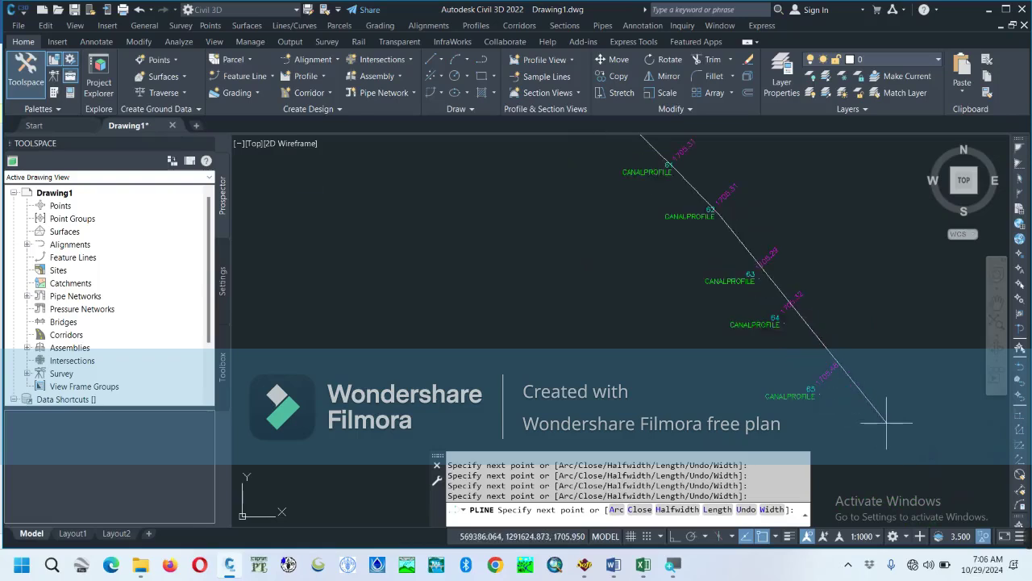
pyautogui.click(762, 276)
pyautogui.click(790, 327)
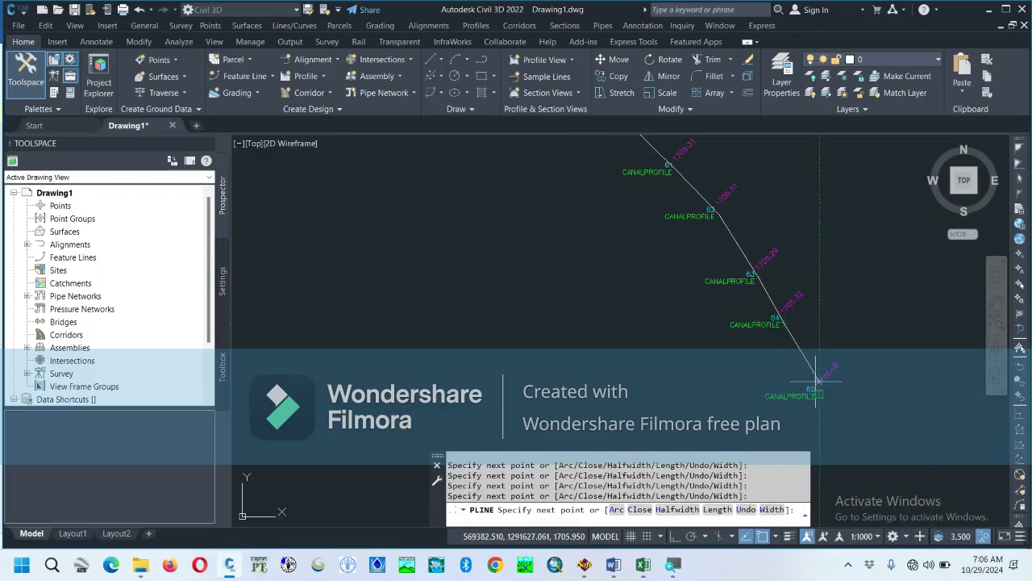
pyautogui.scroll(5, 822, 399)
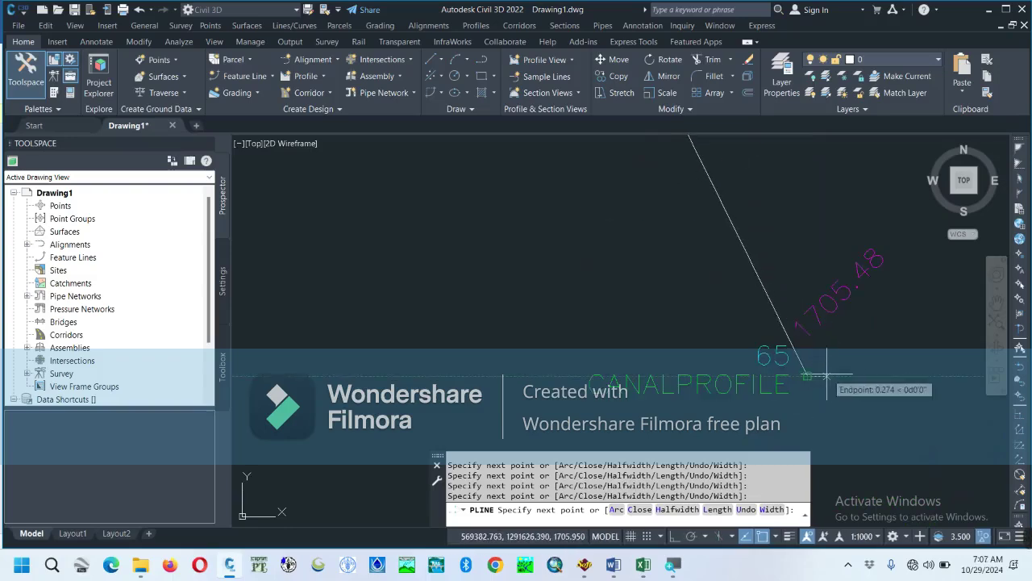
# Finish the main alignment polyline at canal profile point 65 without adding another vertex.
pyautogui.click(826, 376)
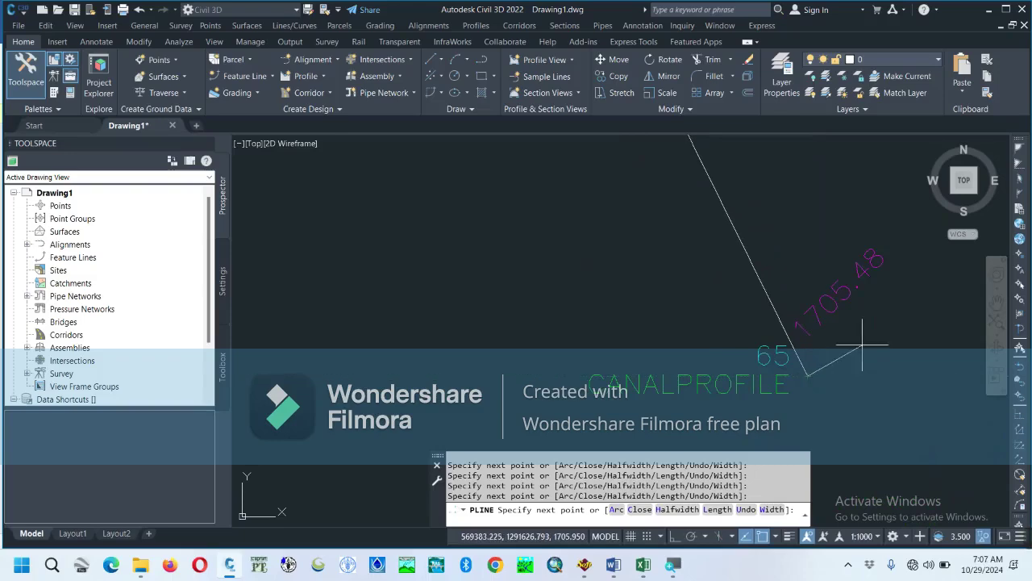
pyautogui.press('Escape')
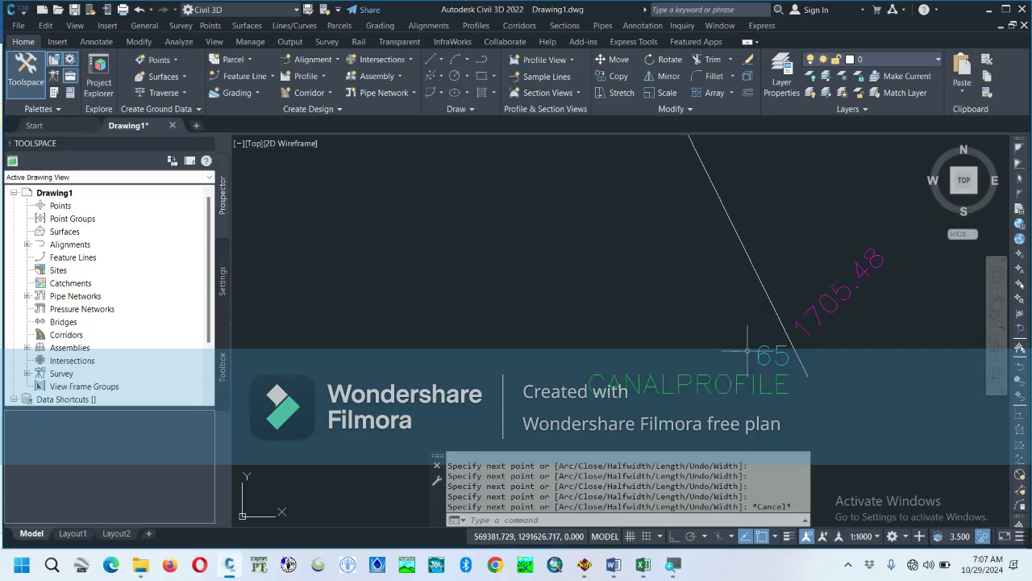
pyautogui.scroll(-6, 747, 351)
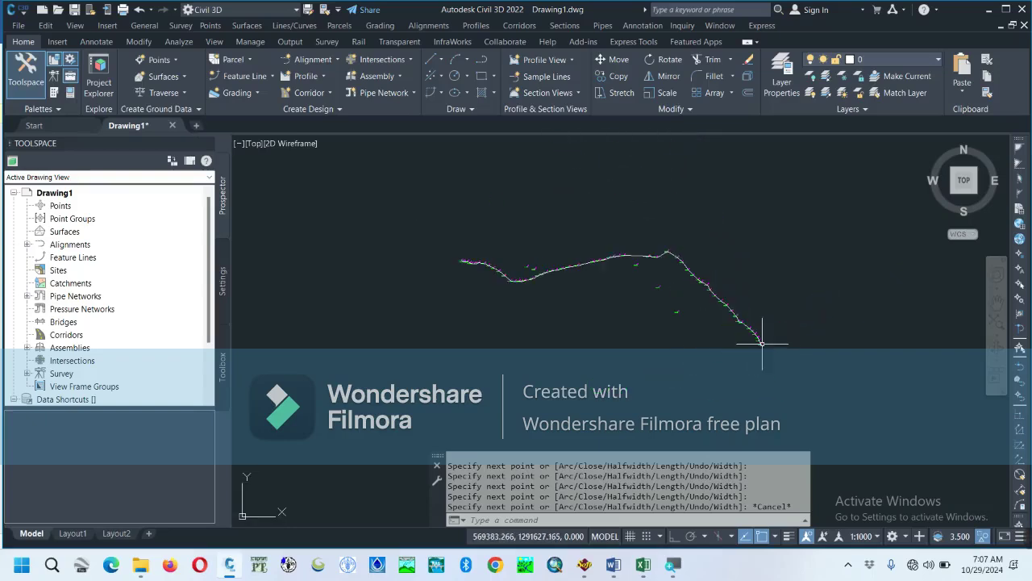
# Start a branch polyline with SW_DTM's Draw Alignment at canal profile point 43 and run it to point 42.
pyautogui.scroll(6, 637, 274)
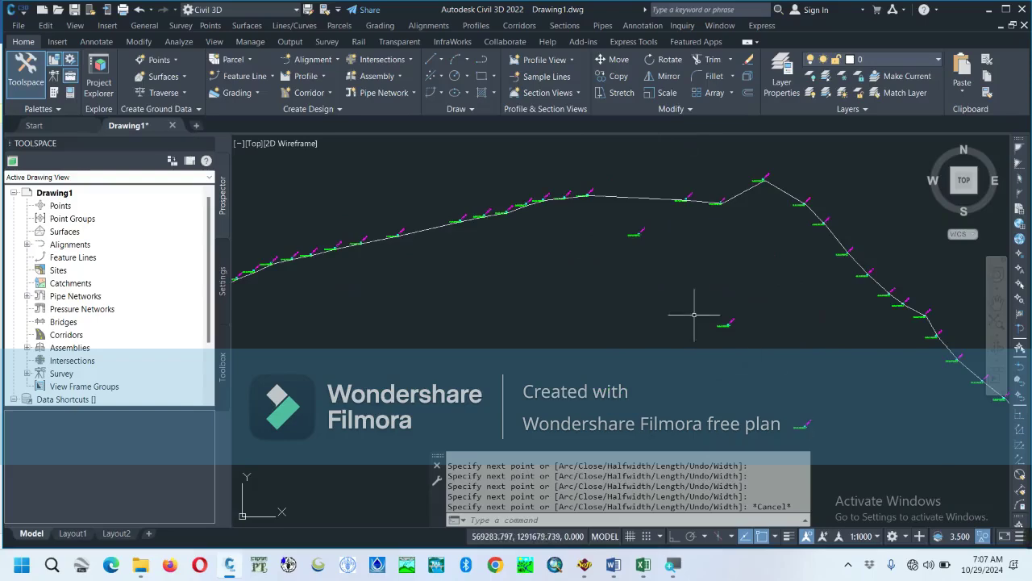
pyautogui.click(577, 573)
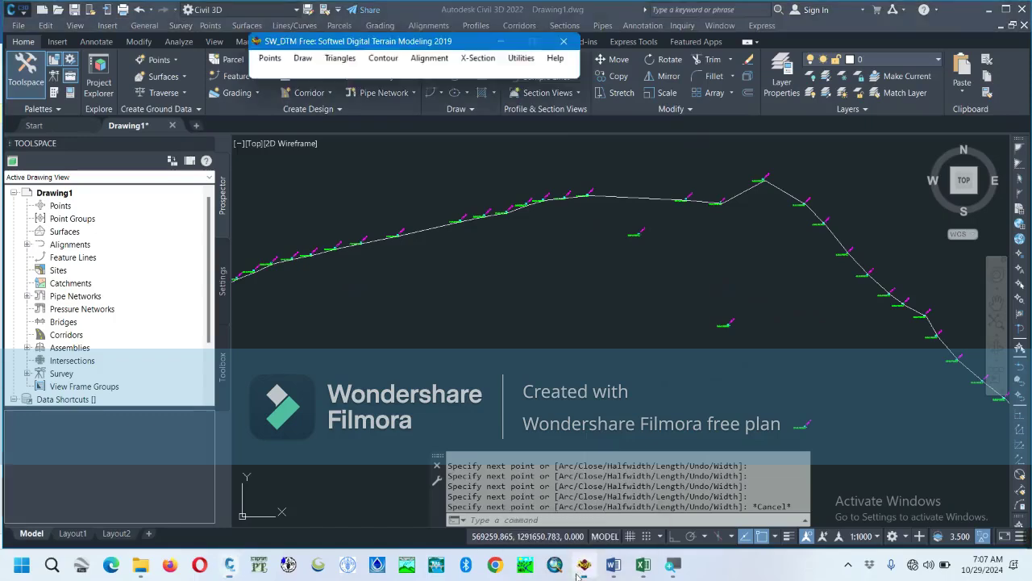
pyautogui.click(432, 58)
pyautogui.click(453, 72)
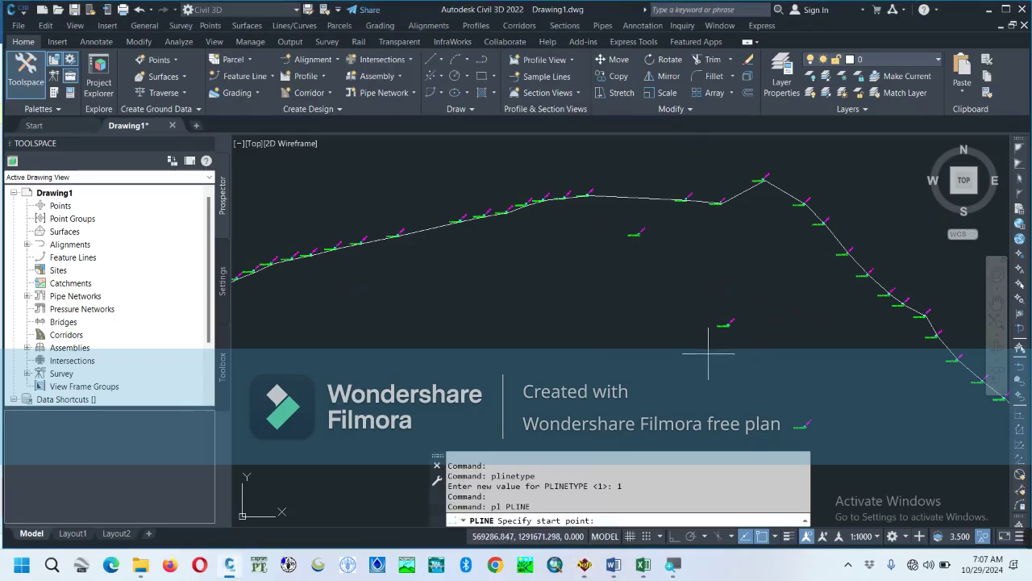
pyautogui.scroll(-5, 805, 423)
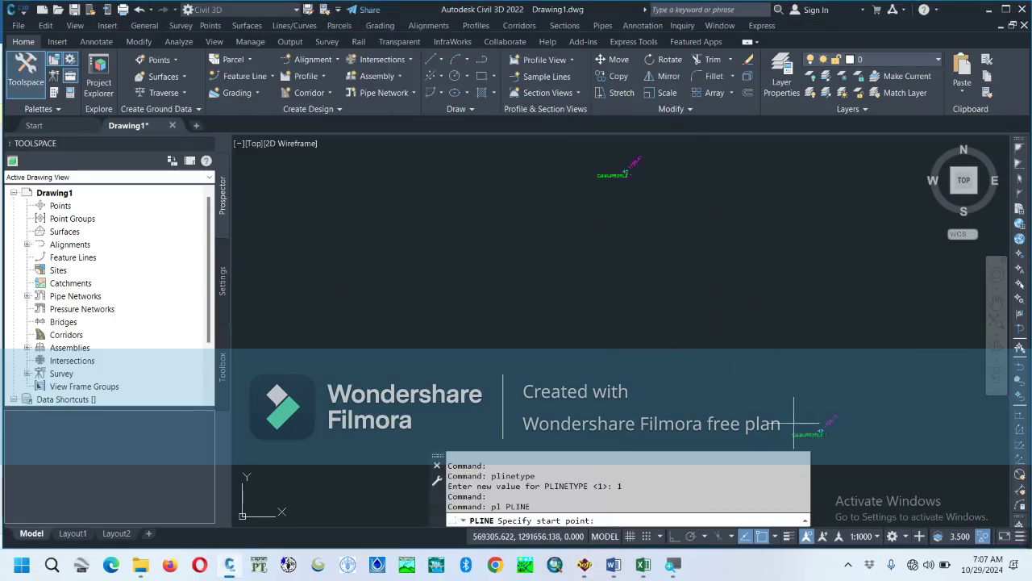
pyautogui.scroll(4, 825, 430)
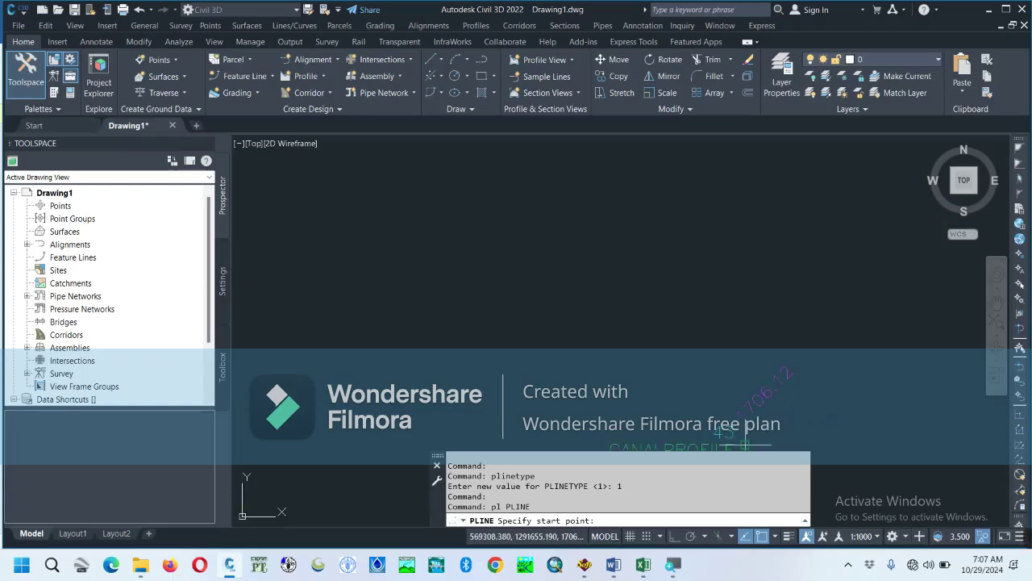
pyautogui.click(746, 444)
pyautogui.scroll(-3, 617, 282)
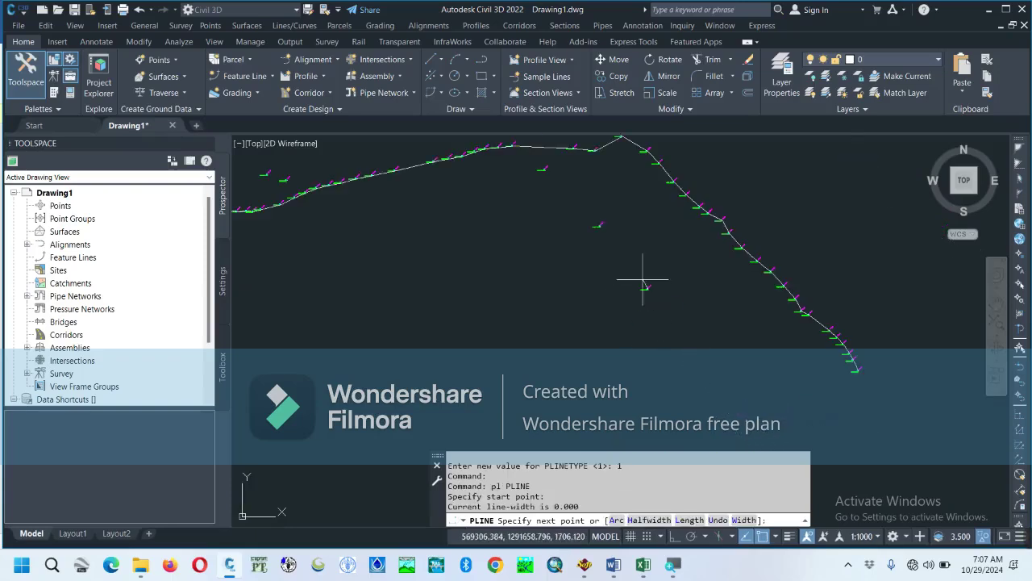
pyautogui.scroll(5, 603, 230)
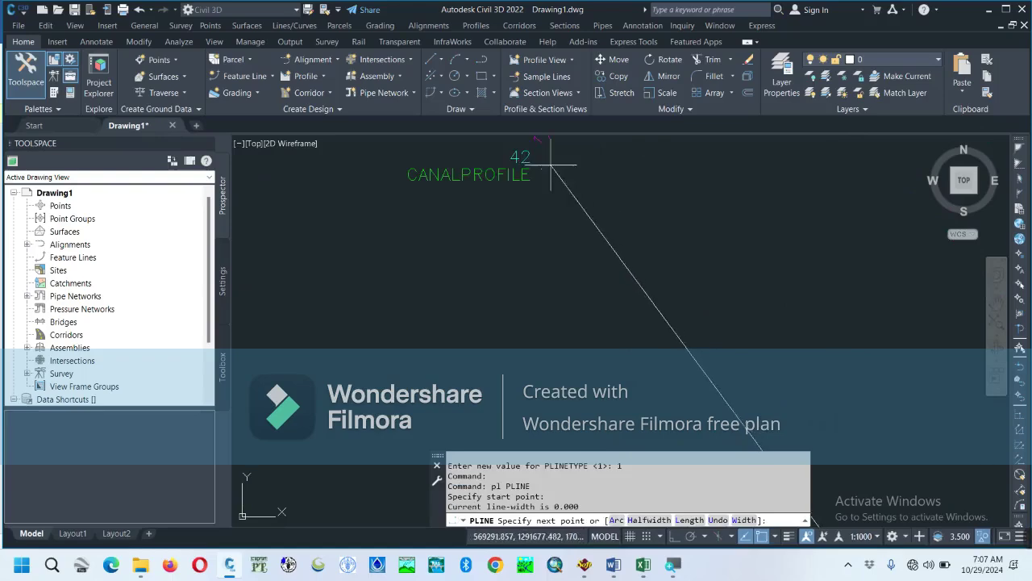
pyautogui.click(542, 170)
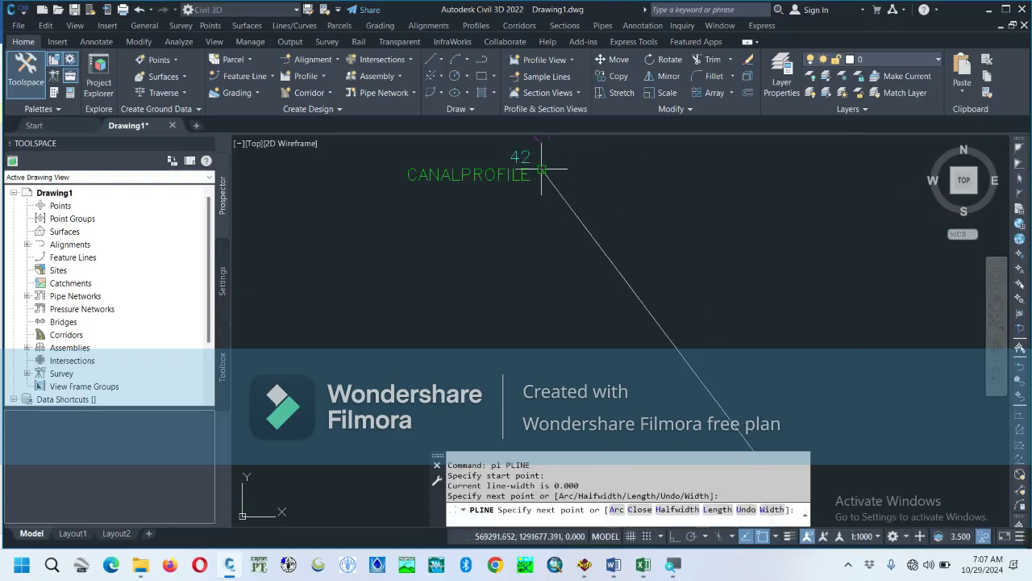
# Extend the branch polyline from point 42 to canal profile point 44.
pyautogui.scroll(-6, 542, 170)
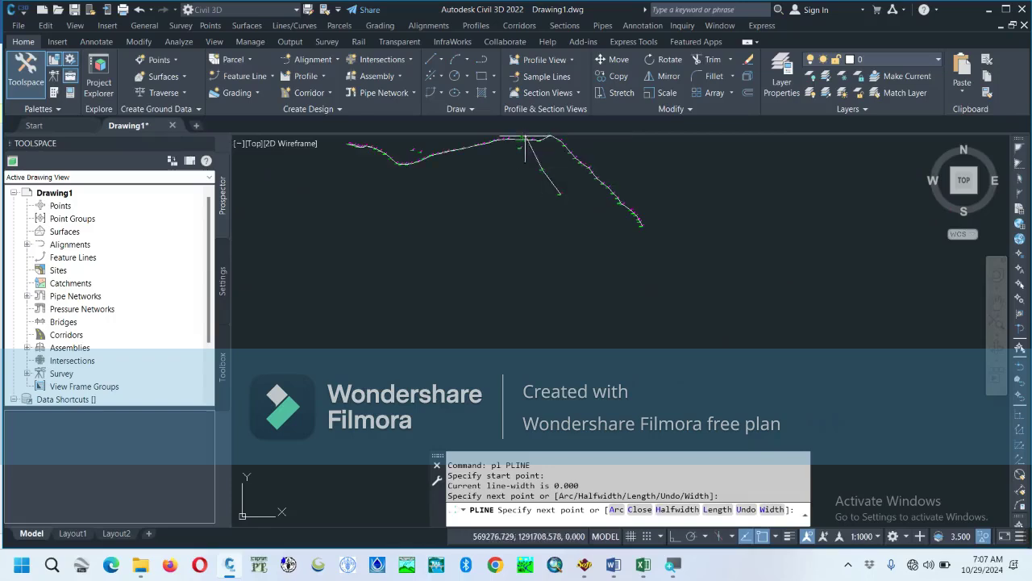
pyautogui.scroll(4, 525, 141)
pyautogui.scroll(3, 491, 226)
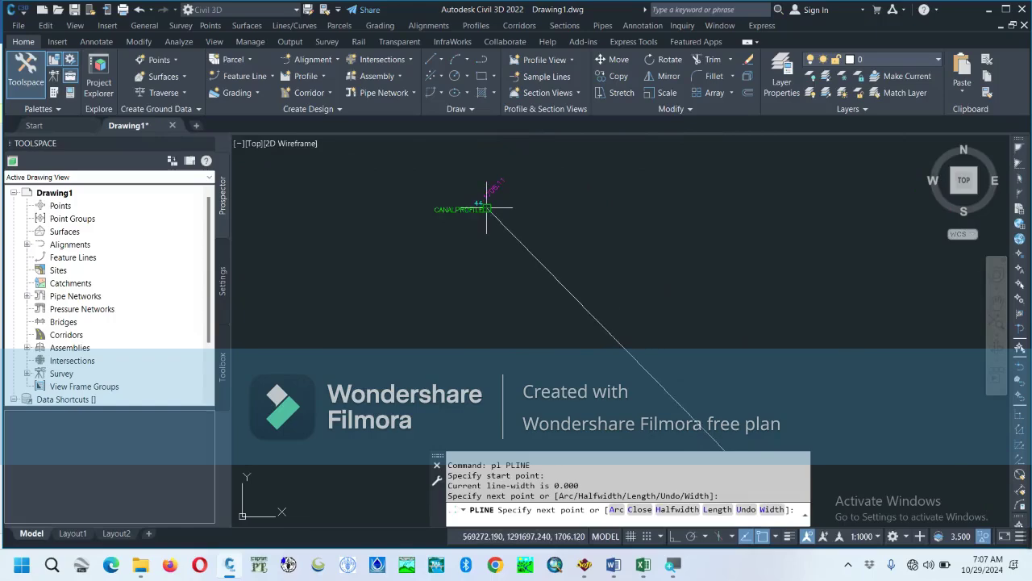
pyautogui.scroll(2, 487, 208)
pyautogui.click(481, 208)
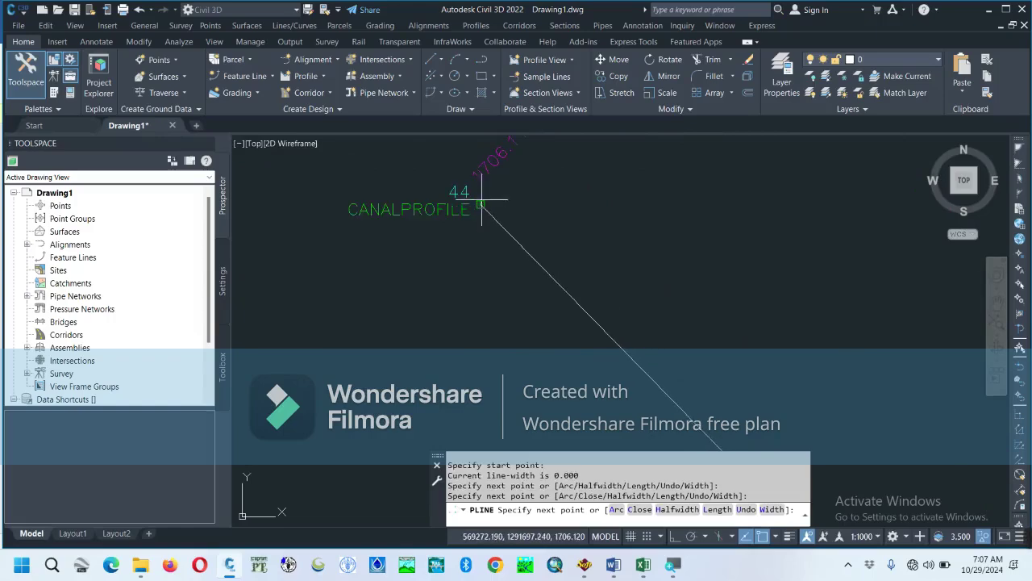
# End the branch polyline from point 44 just short of the main alignment, west of point 40.
pyautogui.scroll(-5, 476, 206)
pyautogui.scroll(4, 436, 143)
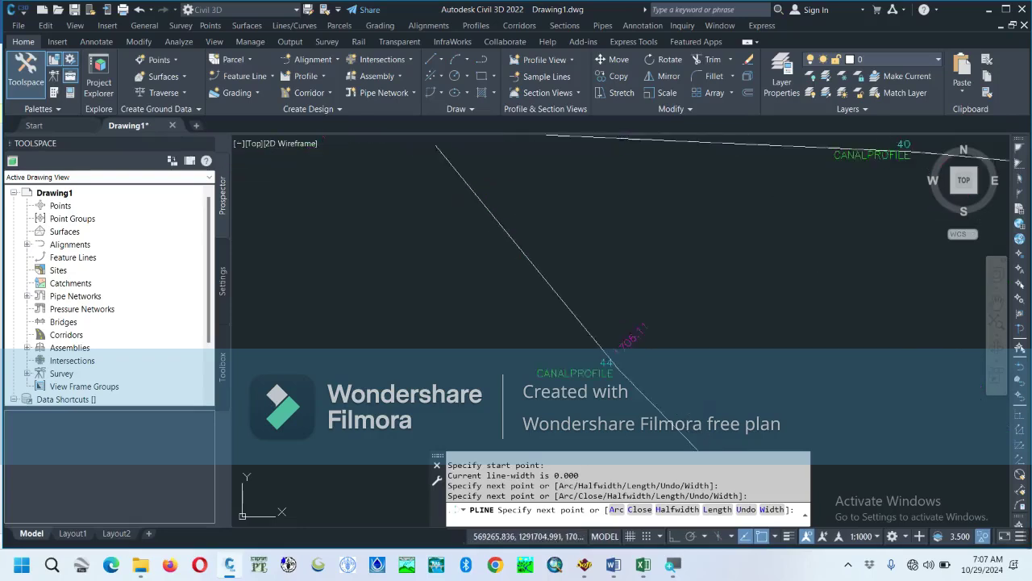
pyautogui.scroll(-2, 435, 145)
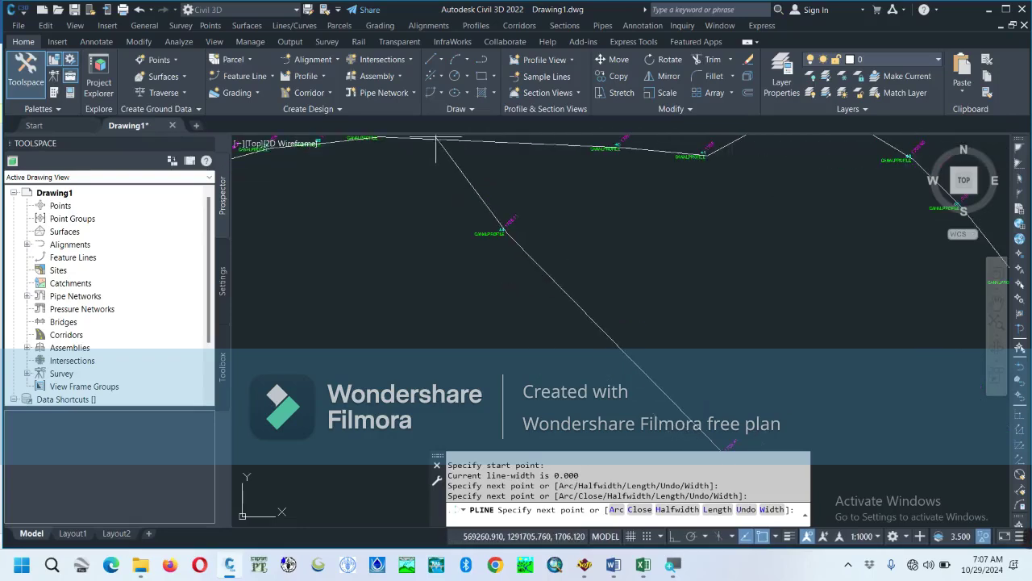
pyautogui.scroll(-3, 437, 151)
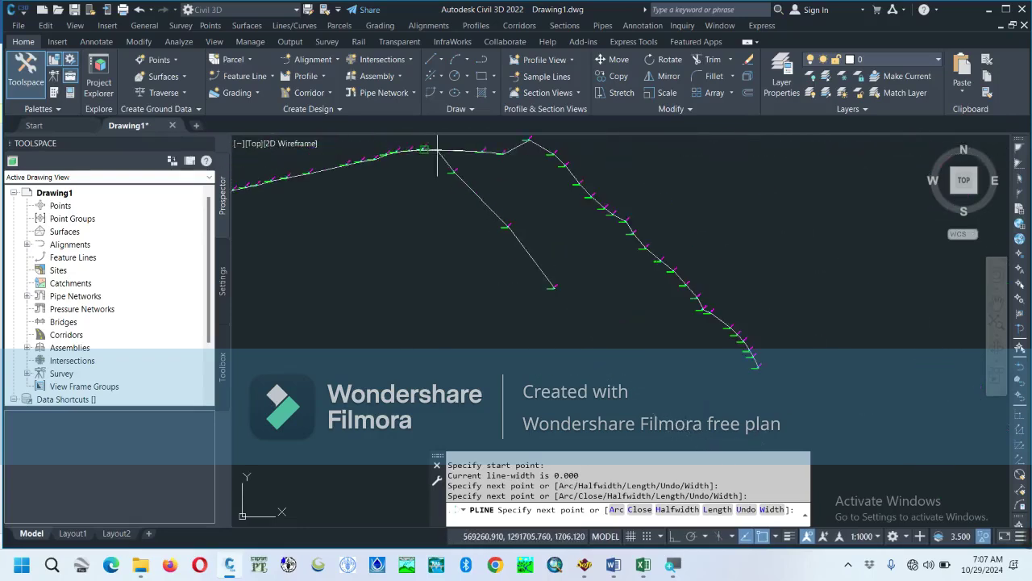
pyautogui.scroll(3, 437, 151)
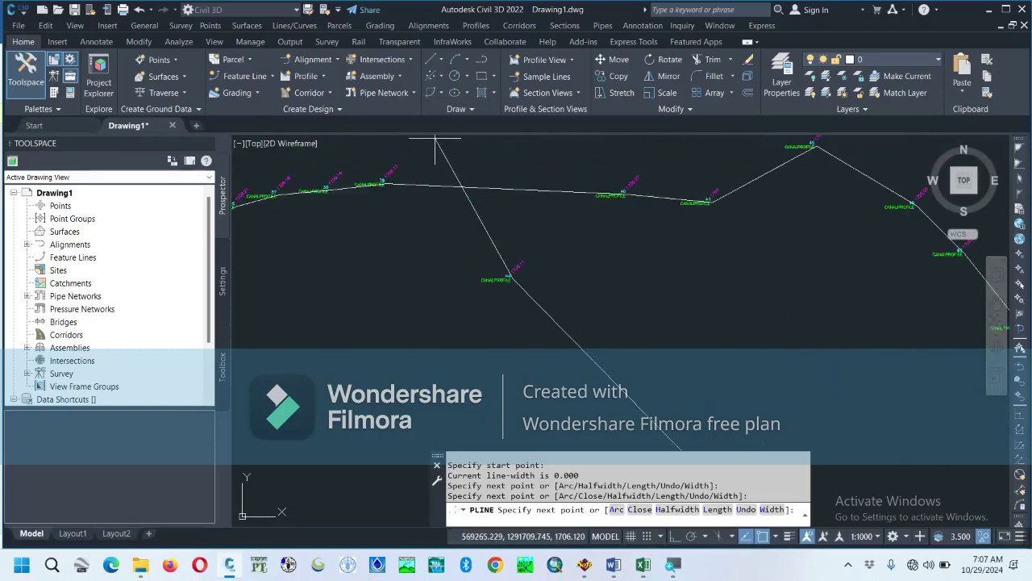
pyautogui.click(448, 194)
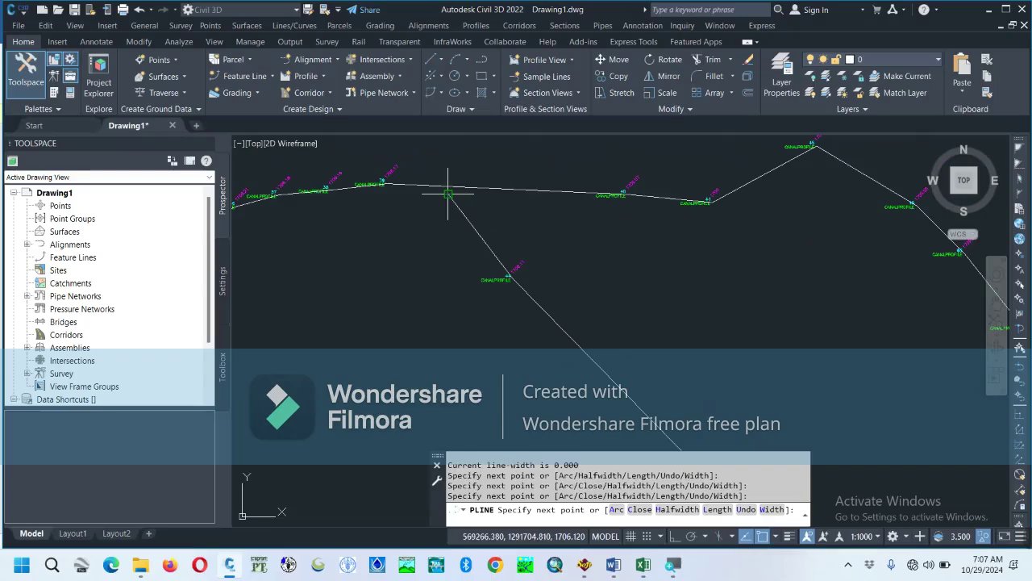
pyautogui.press('Escape')
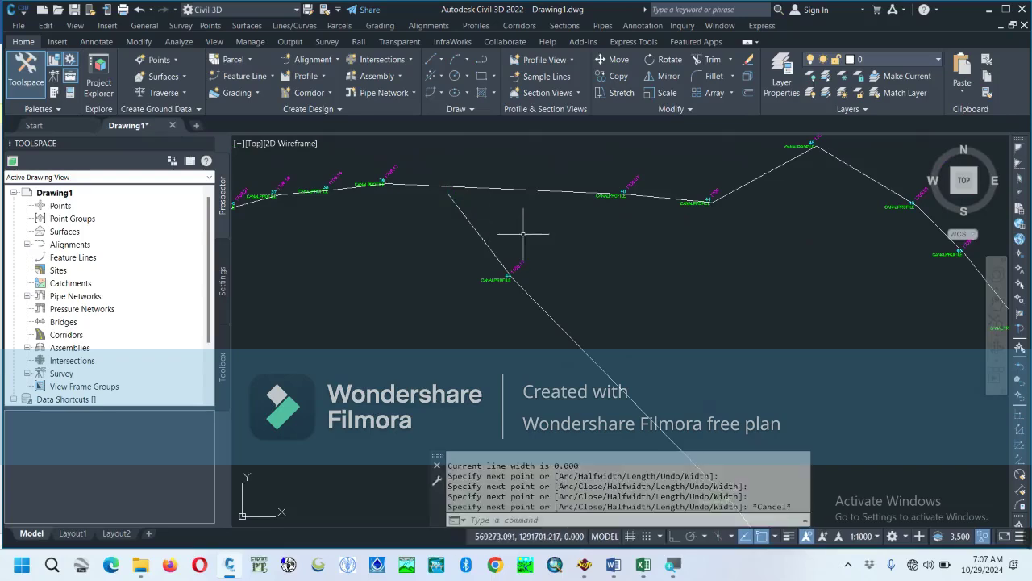
# Draw another SW_DTM alignment polyline from canal profile point 20 through point 21, ending beside the main alignment near point 26.
pyautogui.scroll(-5, 557, 307)
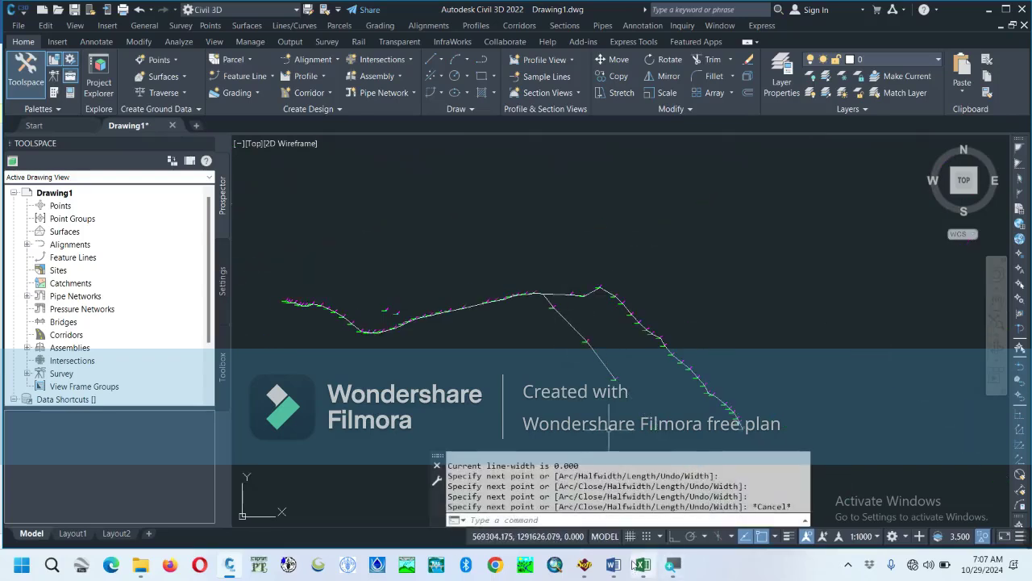
pyautogui.click(585, 564)
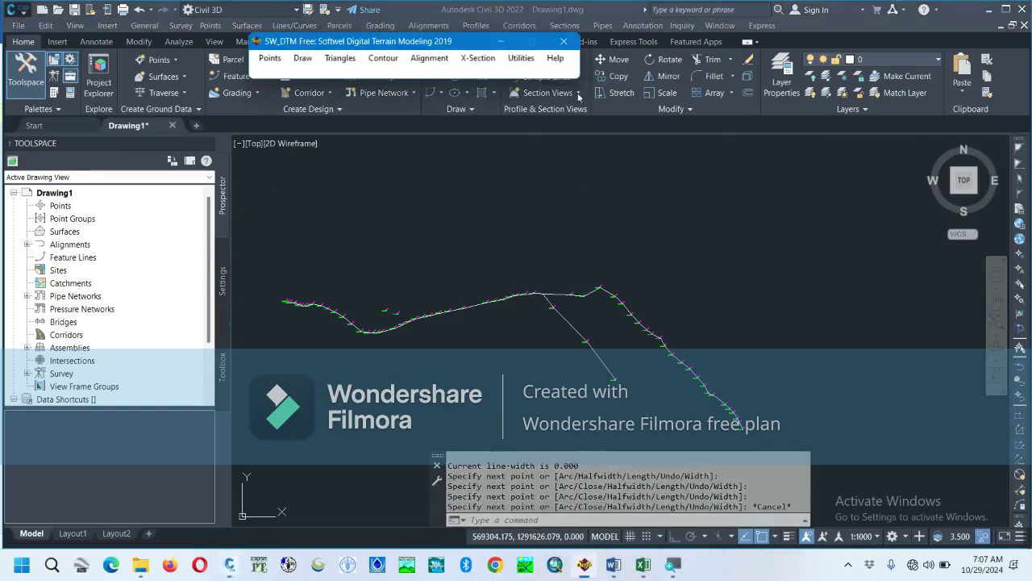
pyautogui.click(435, 60)
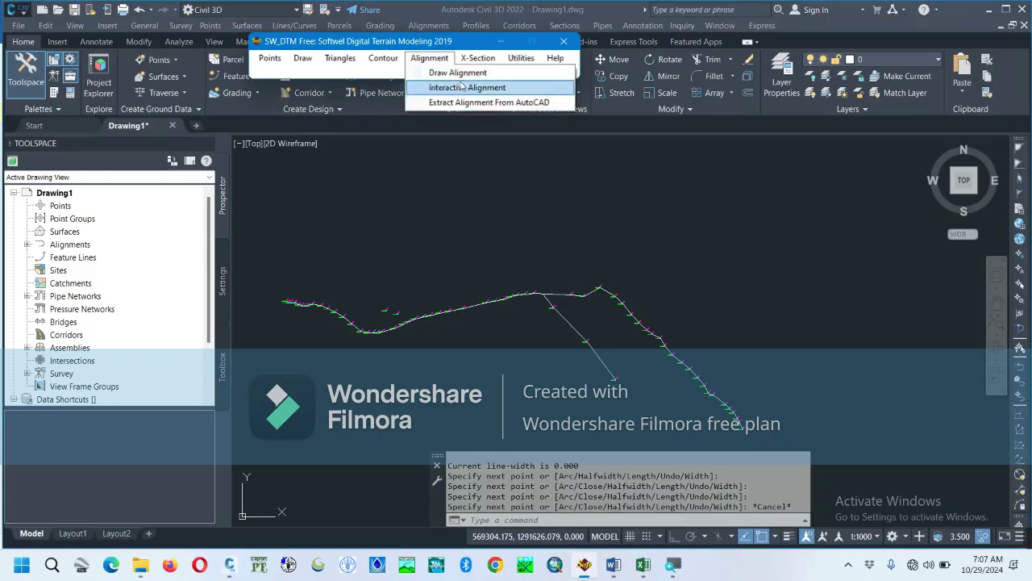
pyautogui.click(462, 77)
pyautogui.scroll(5, 369, 290)
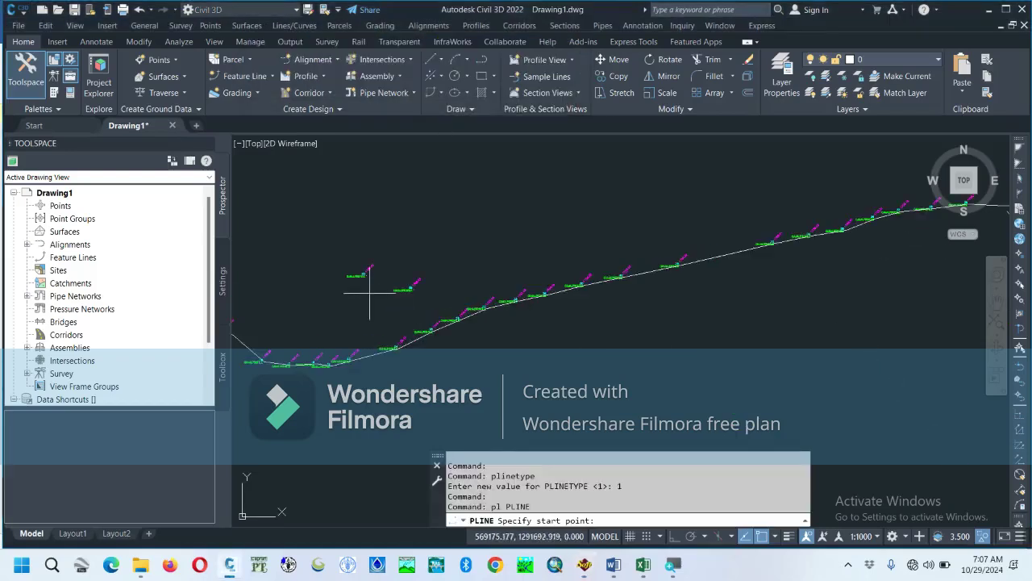
pyautogui.click(361, 253)
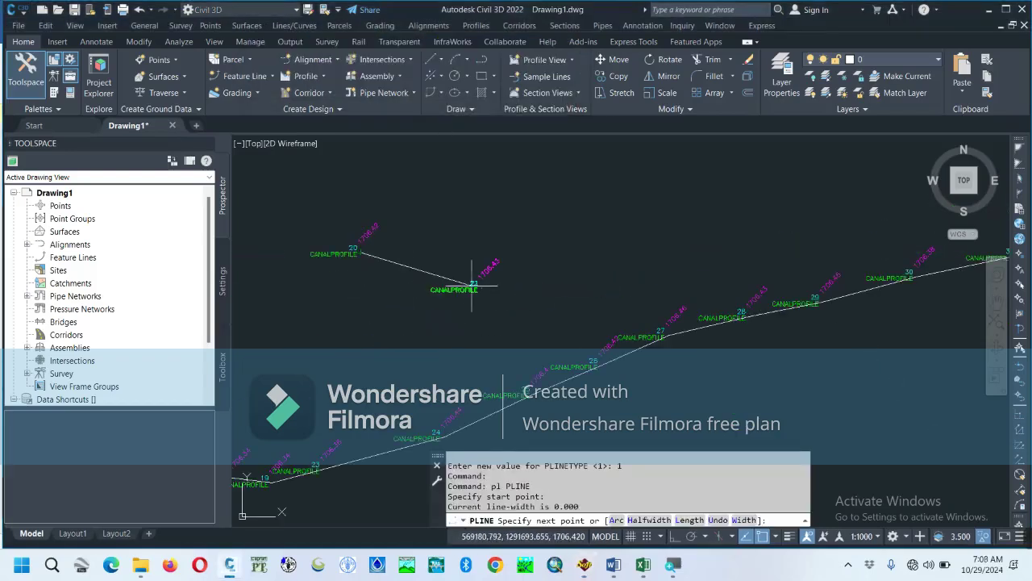
pyautogui.click(481, 288)
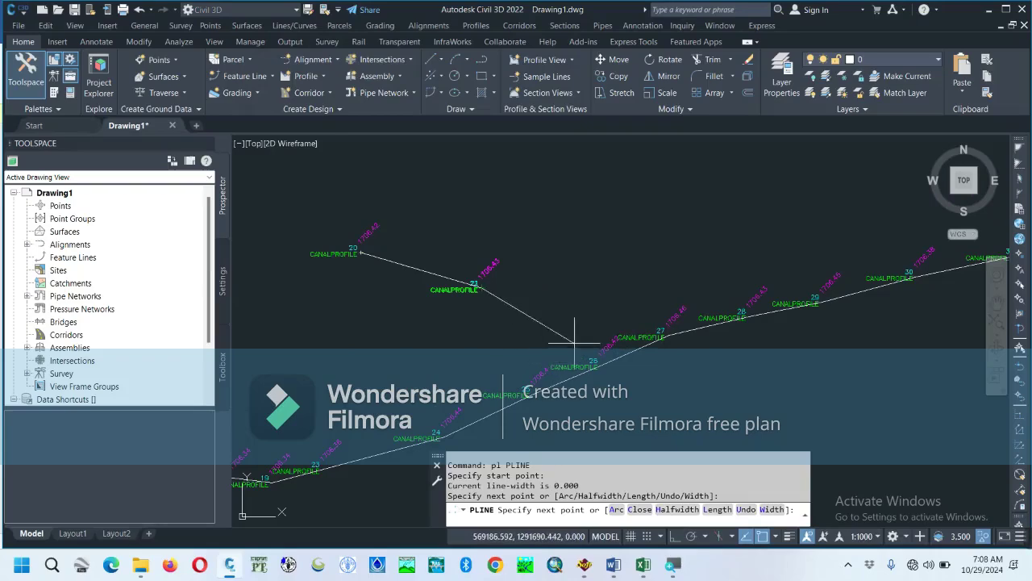
pyautogui.scroll(6, 564, 355)
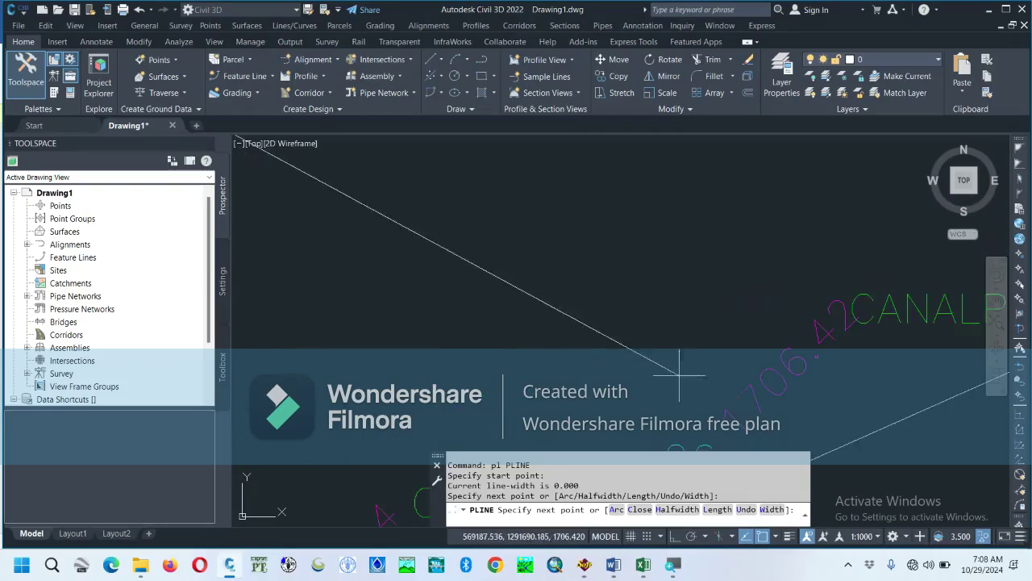
pyautogui.click(866, 399)
pyautogui.press('Escape')
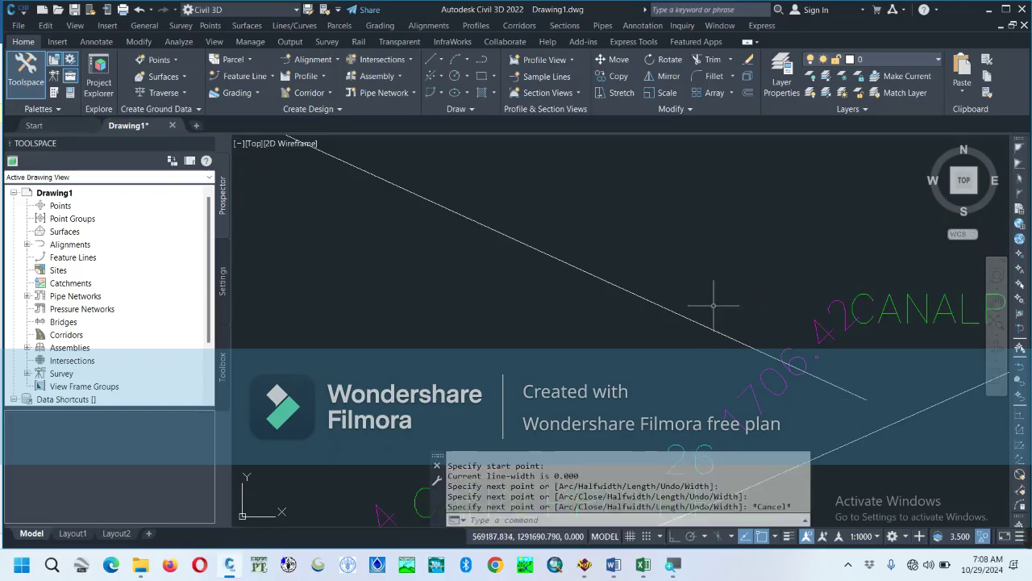
pyautogui.scroll(-8, 717, 303)
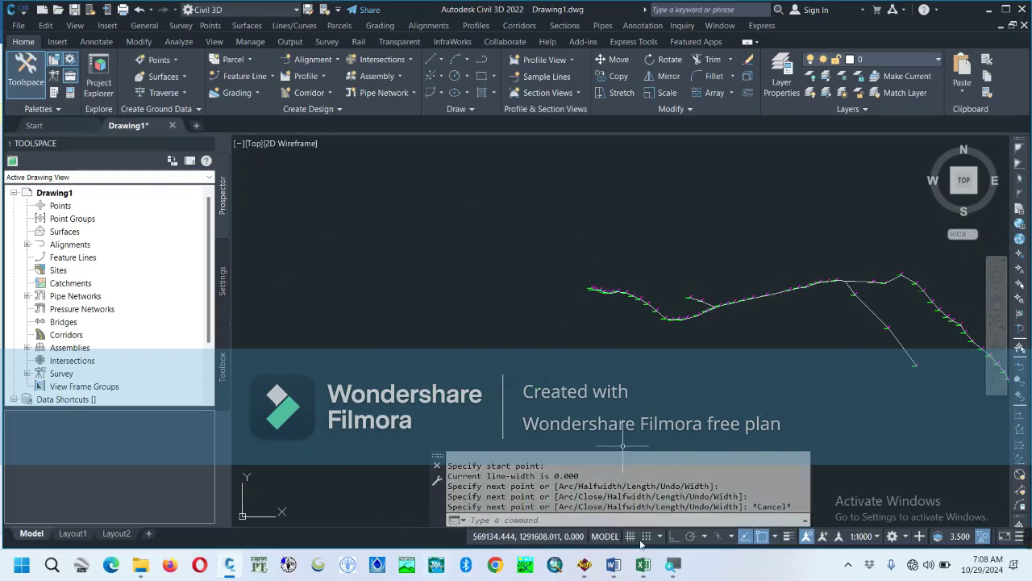
# Switch to the Word instructions and read the steps that follow drawing the canal alignment.
pyautogui.click(613, 565)
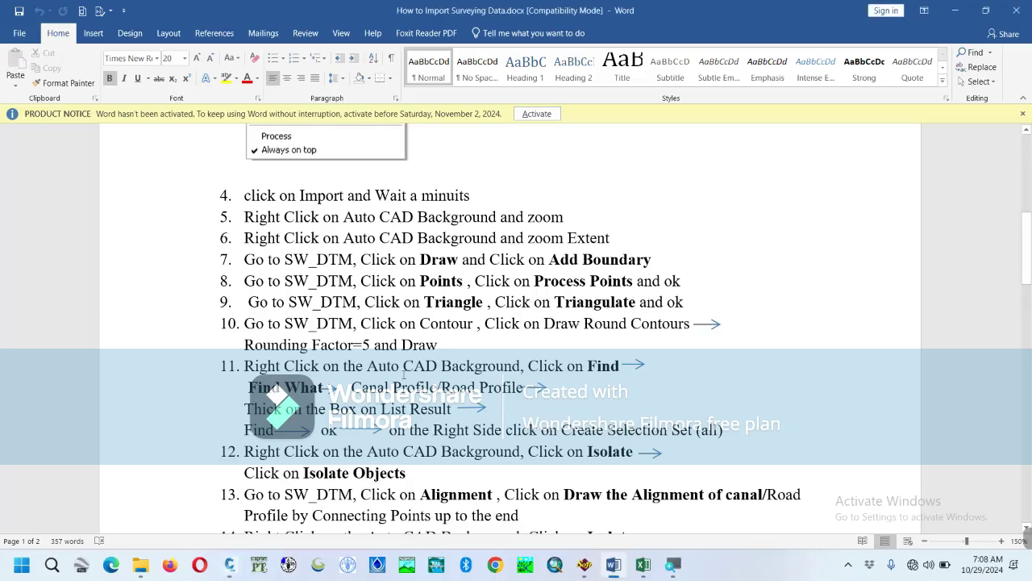
pyautogui.scroll(-2, 404, 373)
pyautogui.scroll(-1, 403, 374)
pyautogui.scroll(-3, 462, 409)
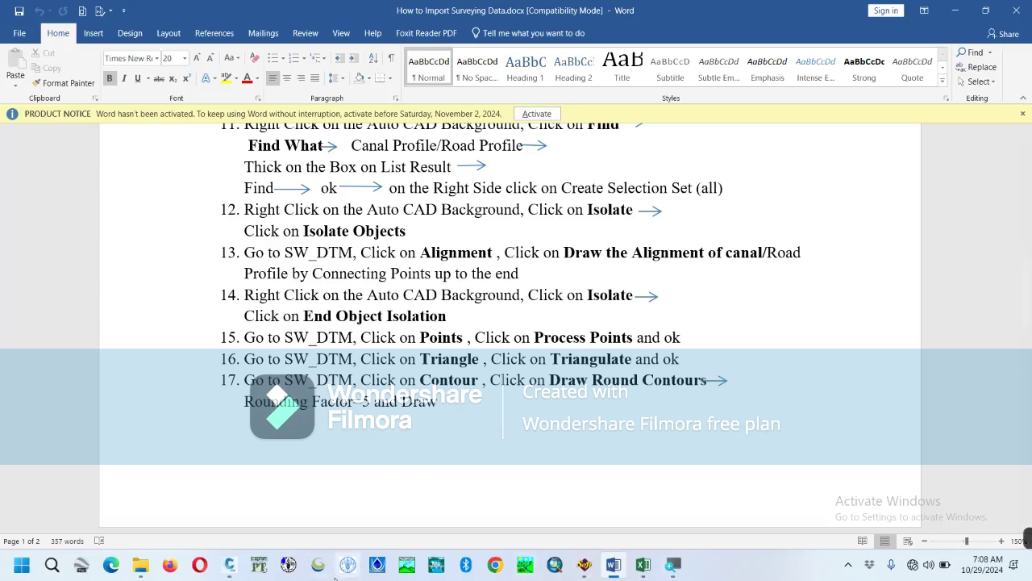
# Switch back to Civil 3D and end the object isolation in the drawing.
pyautogui.click(224, 568)
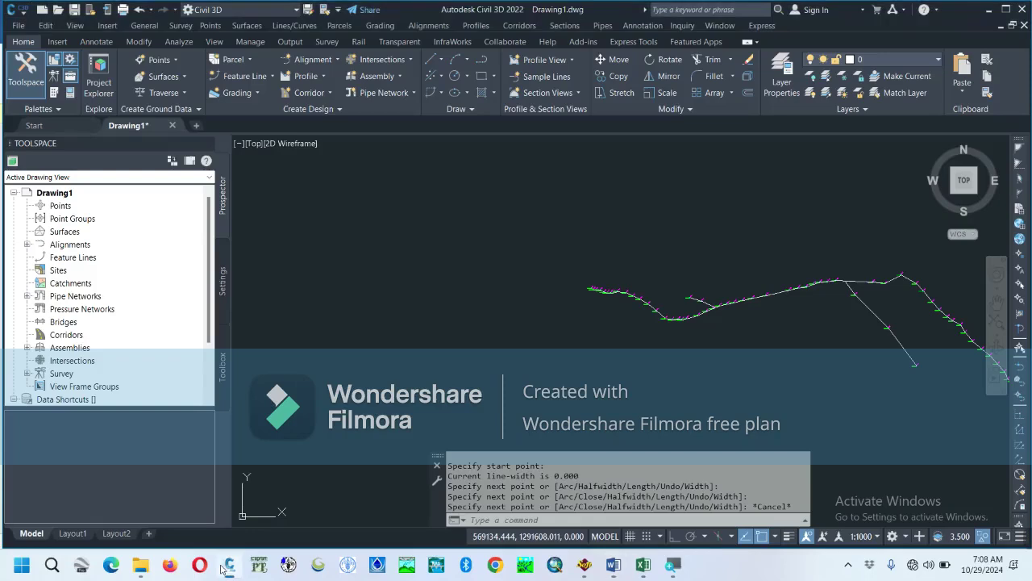
pyautogui.rightClick(356, 207)
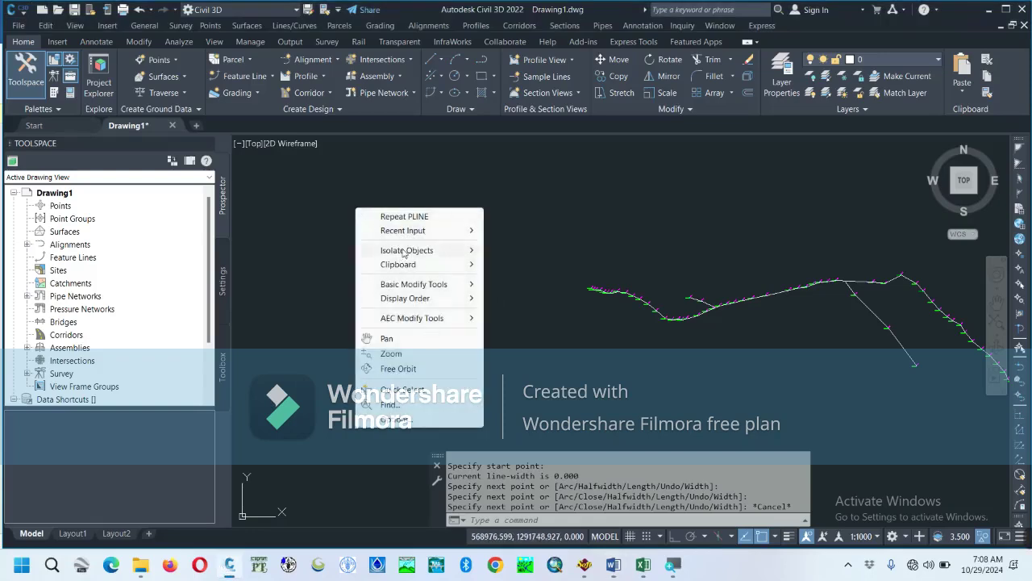
pyautogui.moveTo(404, 253)
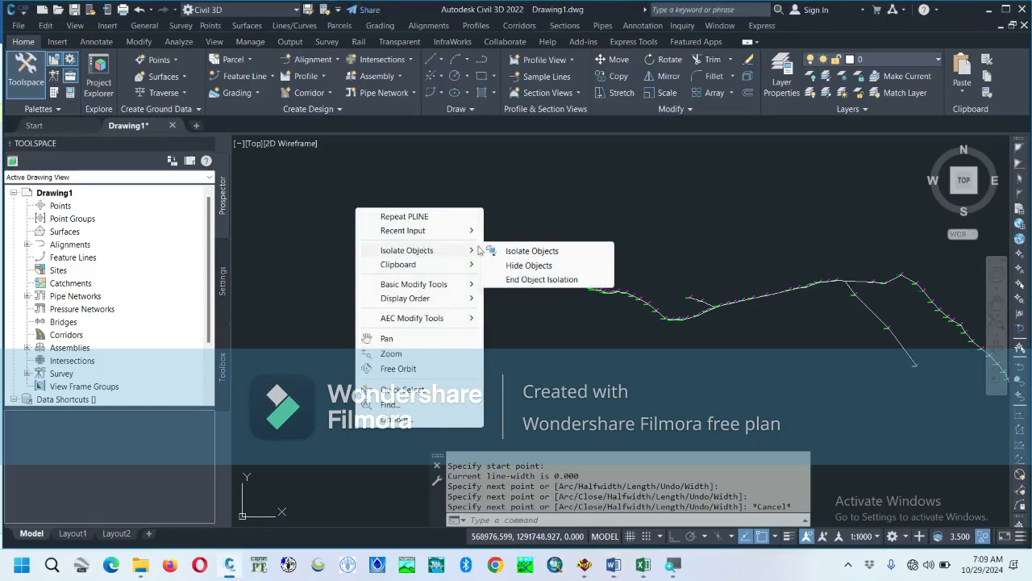
pyautogui.click(533, 280)
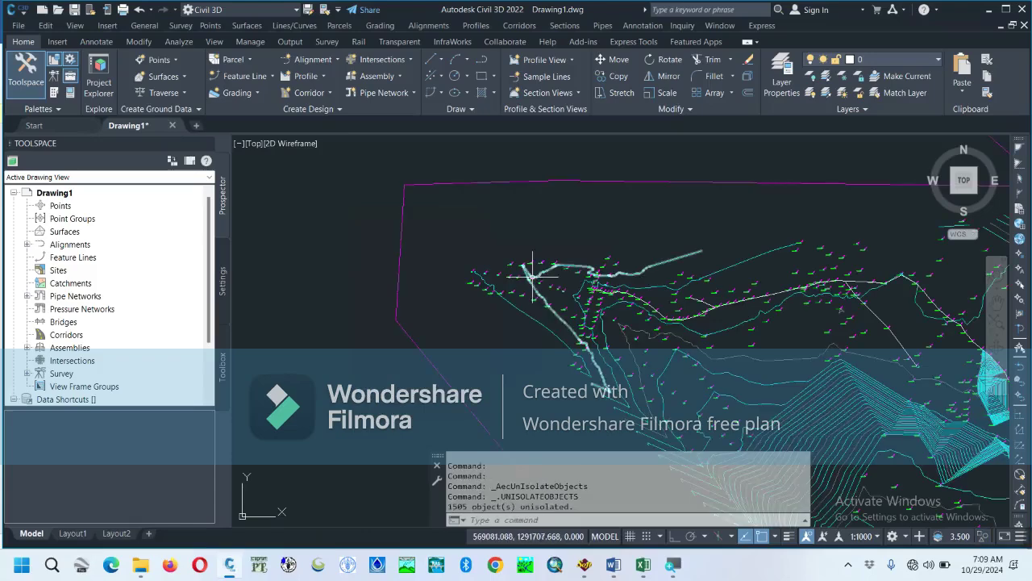
# Switch to the Word instructions and review steps 15 to 17 on processing points, triangulating and drawing round contours.
pyautogui.scroll(-5, 568, 291)
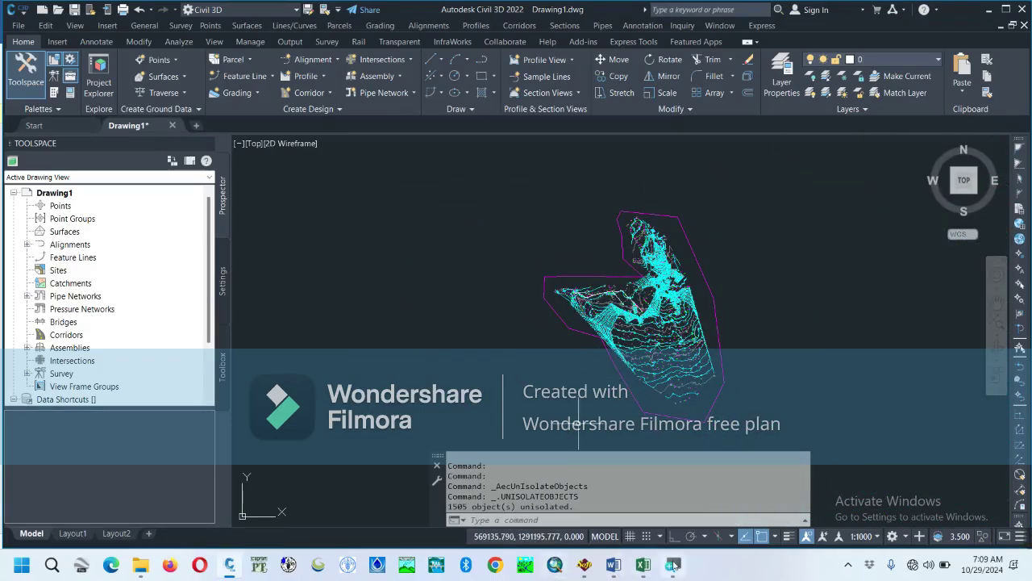
pyautogui.click(614, 565)
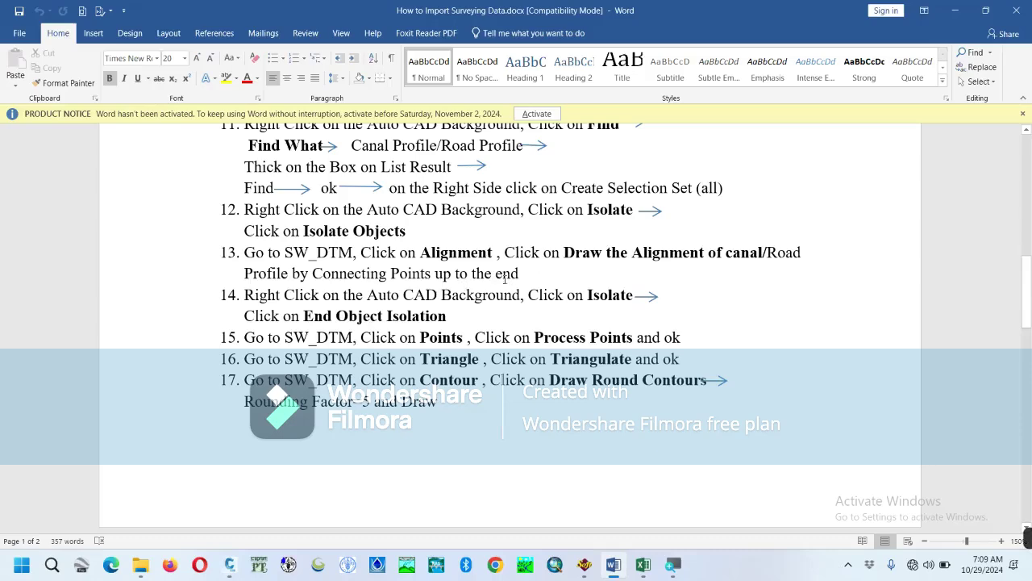
pyautogui.moveTo(668, 573)
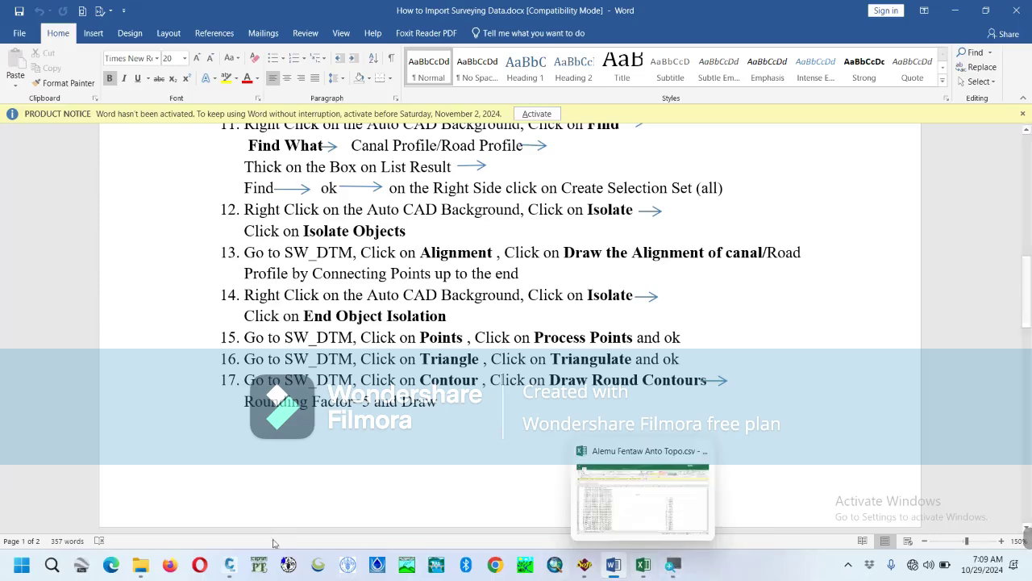
pyautogui.click(230, 573)
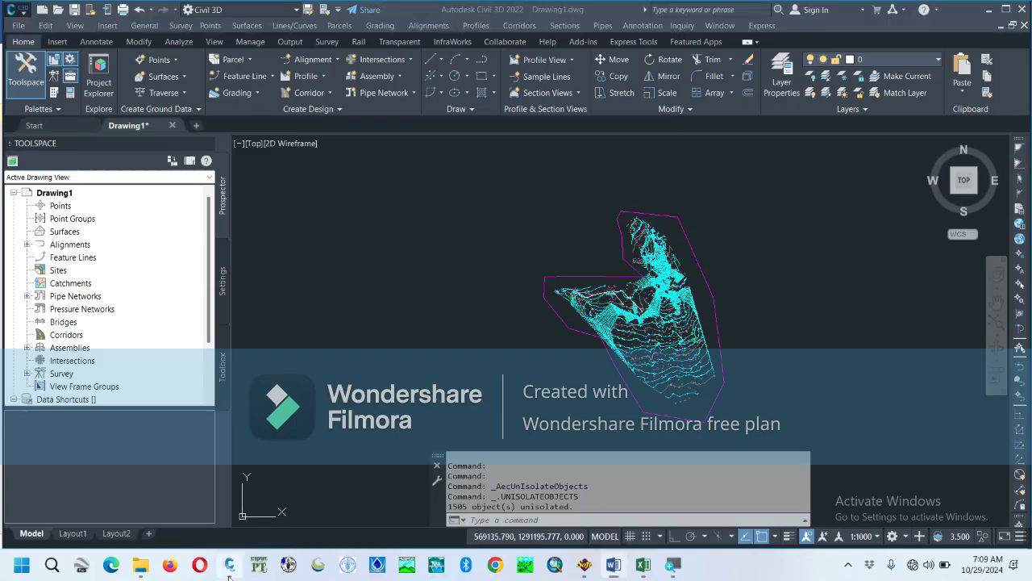
pyautogui.click(584, 564)
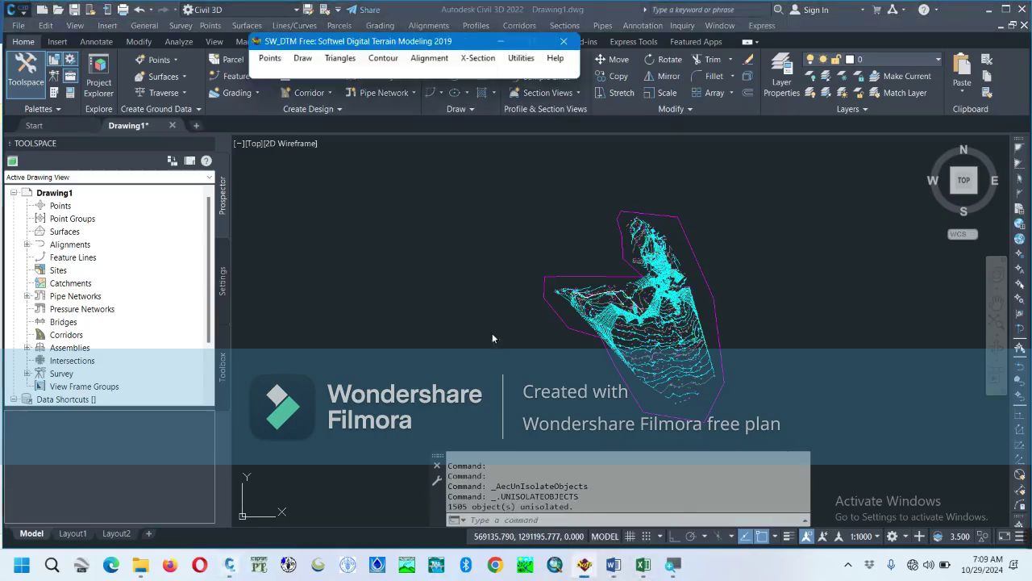
pyautogui.click(421, 59)
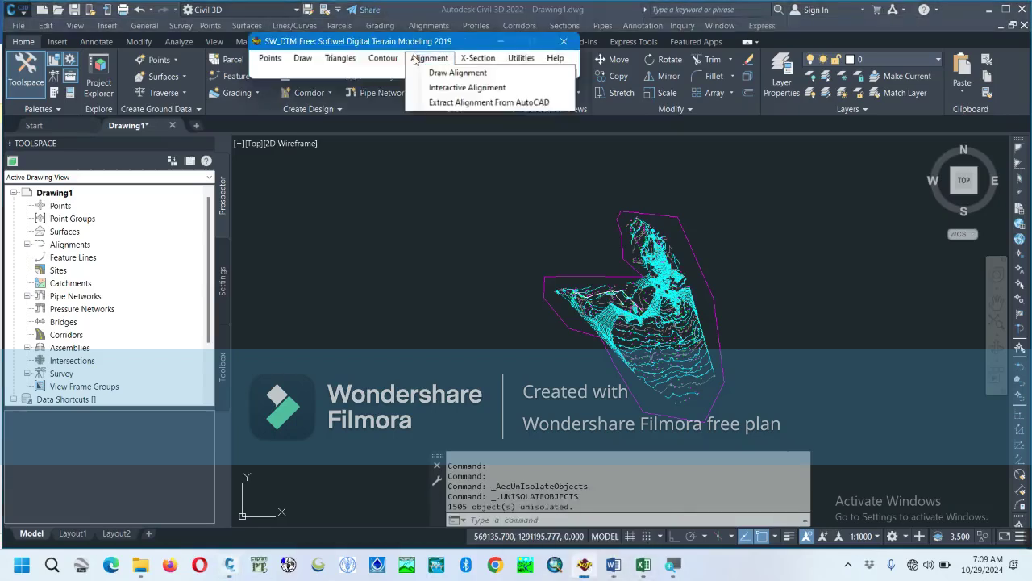
pyautogui.click(458, 74)
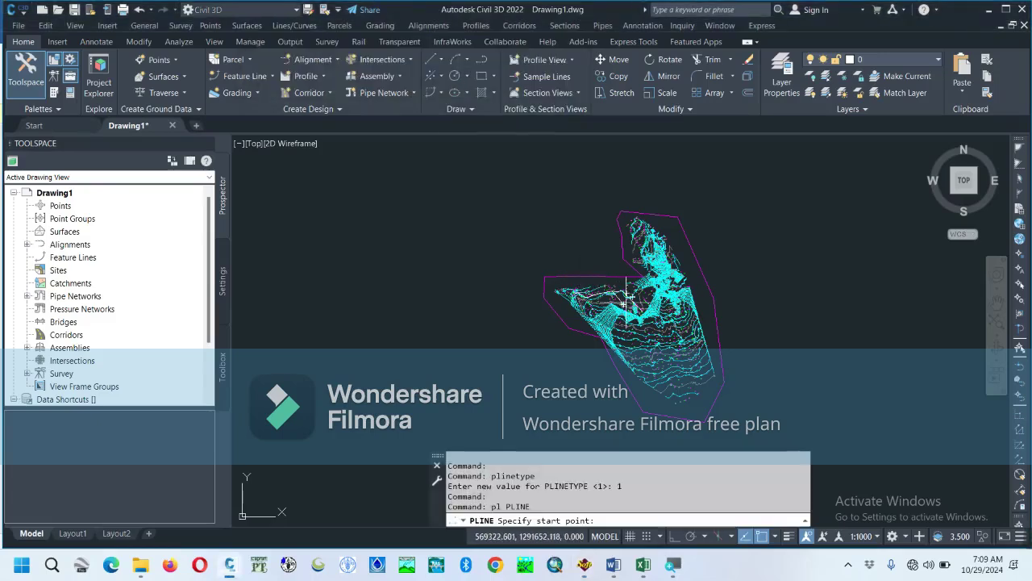
pyautogui.press('Escape')
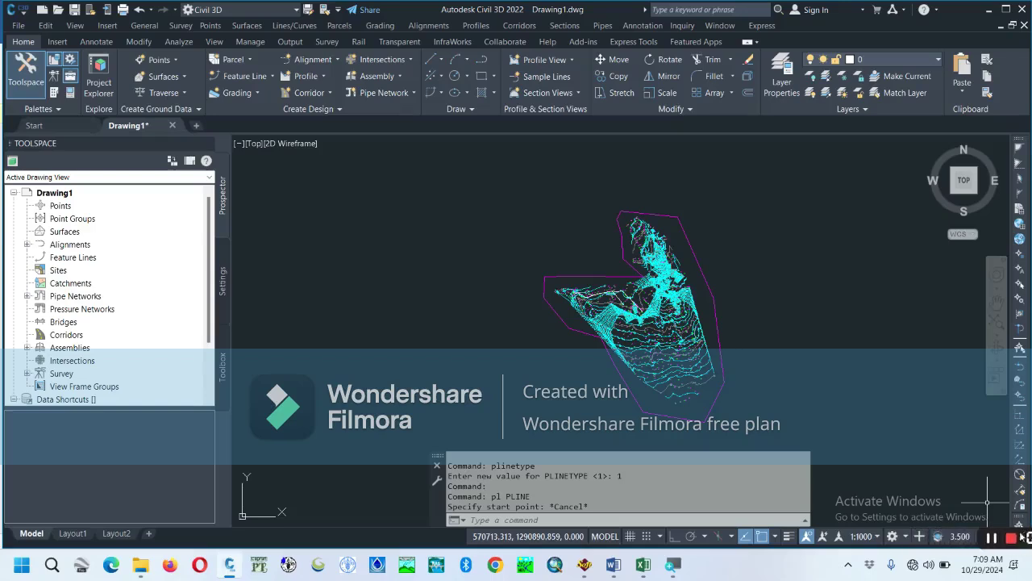
pyautogui.moveTo(1018, 535)
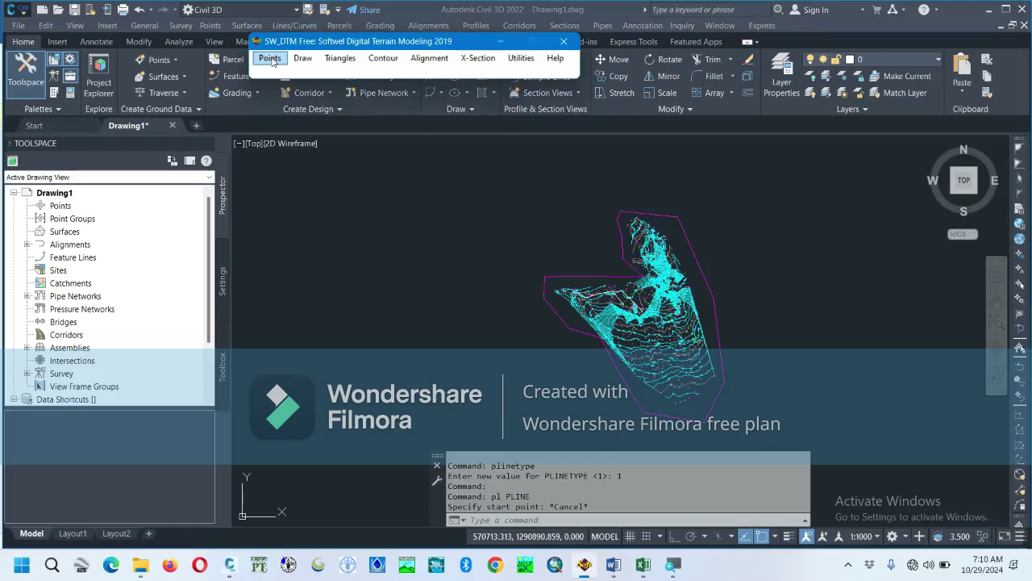
# Process all points and features in SW_DTM, clearing the windows that cover its Process dialog.
pyautogui.click(271, 60)
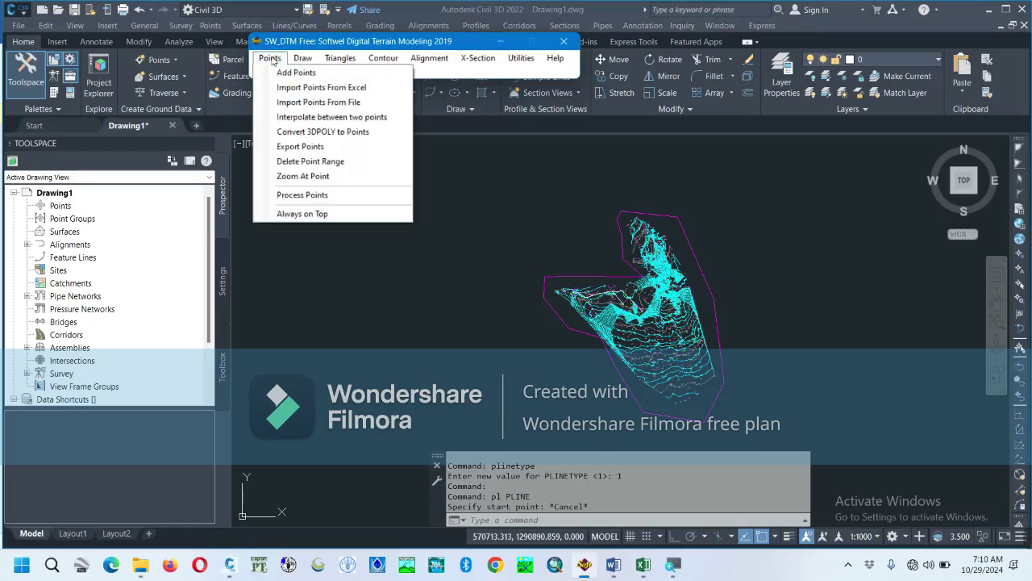
pyautogui.click(309, 197)
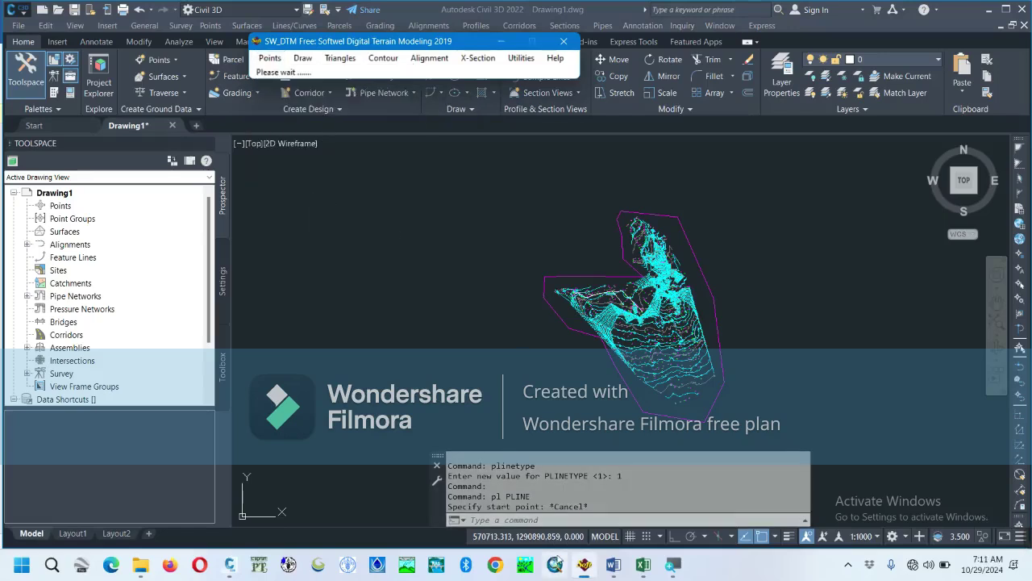
pyautogui.click(614, 564)
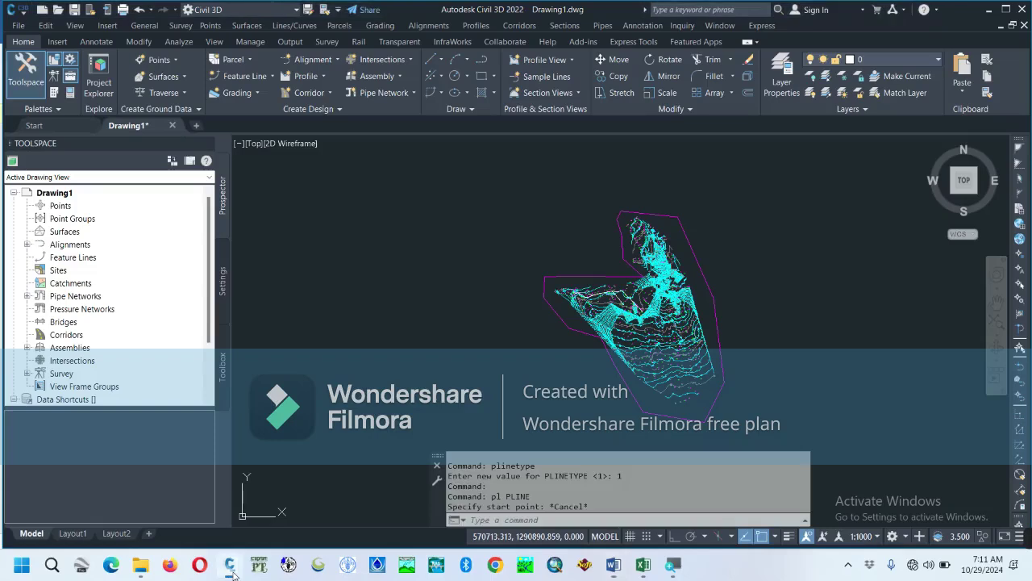
pyautogui.click(230, 565)
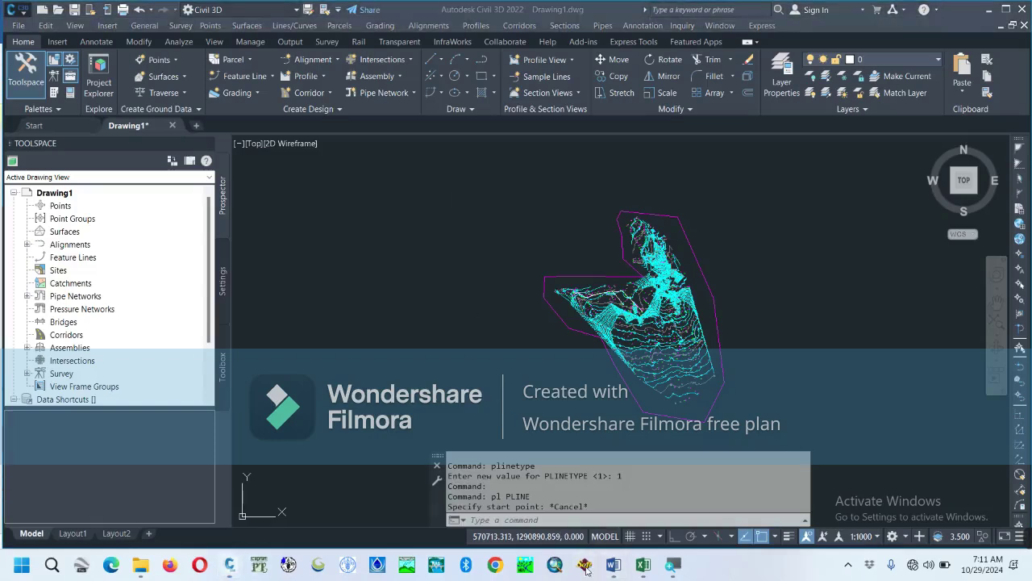
pyautogui.click(988, 11)
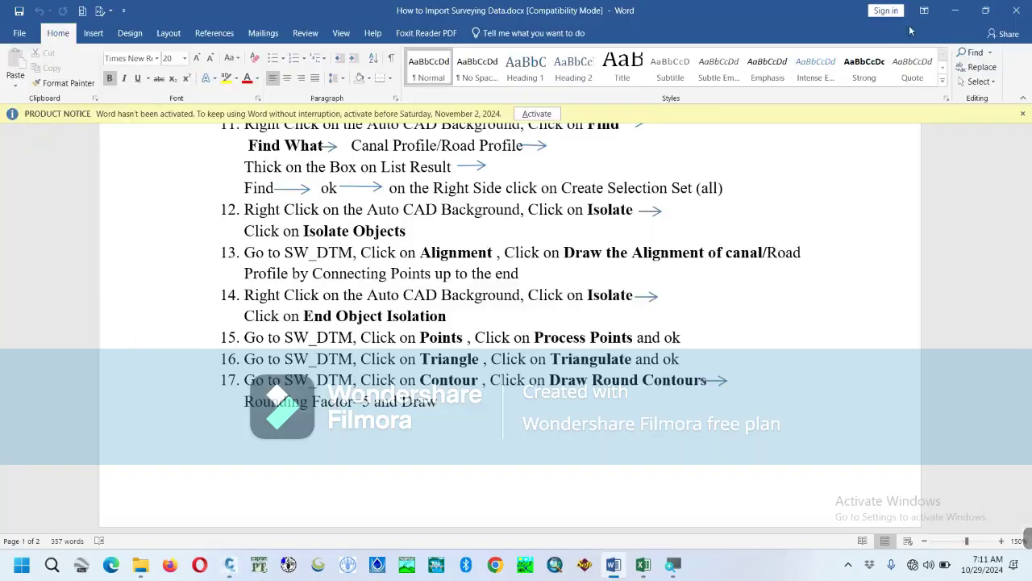
pyautogui.click(955, 11)
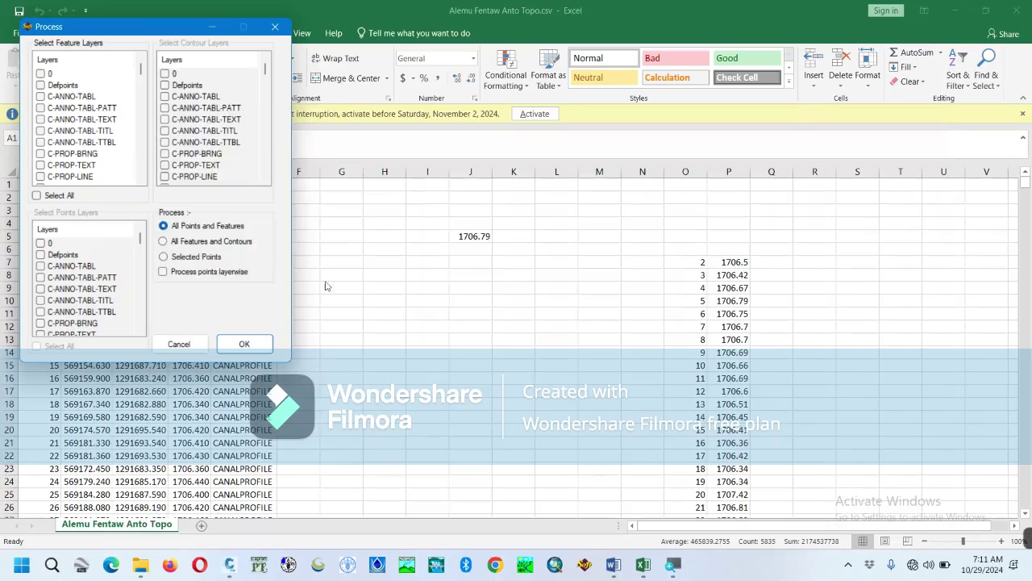
pyautogui.click(238, 348)
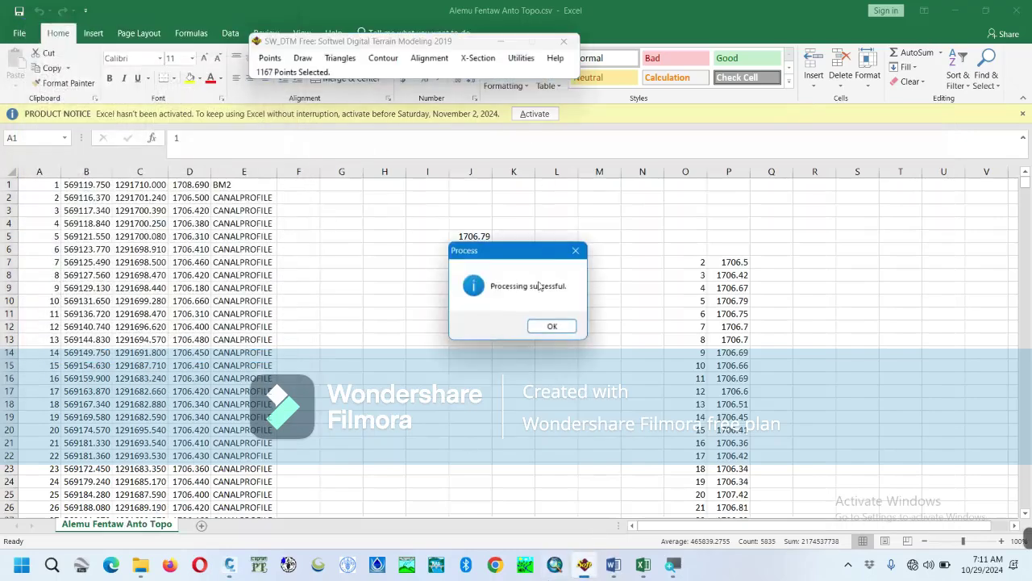
pyautogui.click(549, 326)
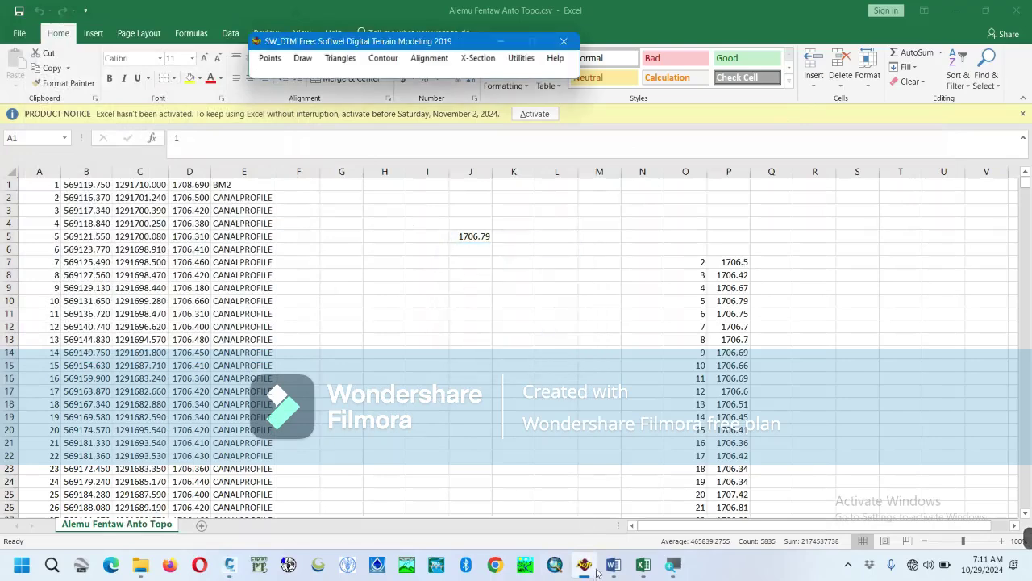
# Switch back to Civil 3D and run SW_DTM's Process Points again for all points and features.
pyautogui.click(232, 567)
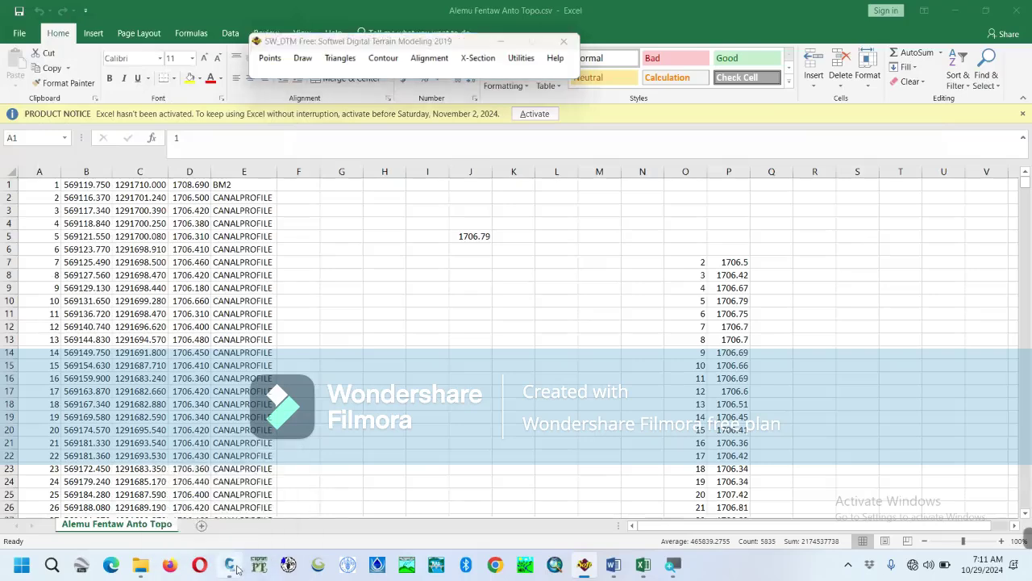
pyautogui.click(583, 564)
pyautogui.click(268, 58)
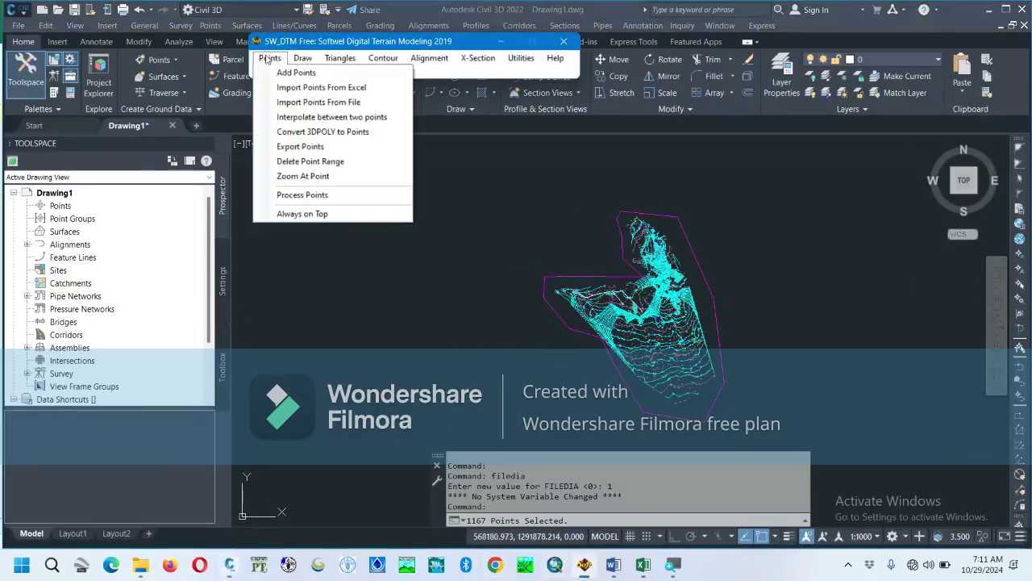
pyautogui.click(327, 195)
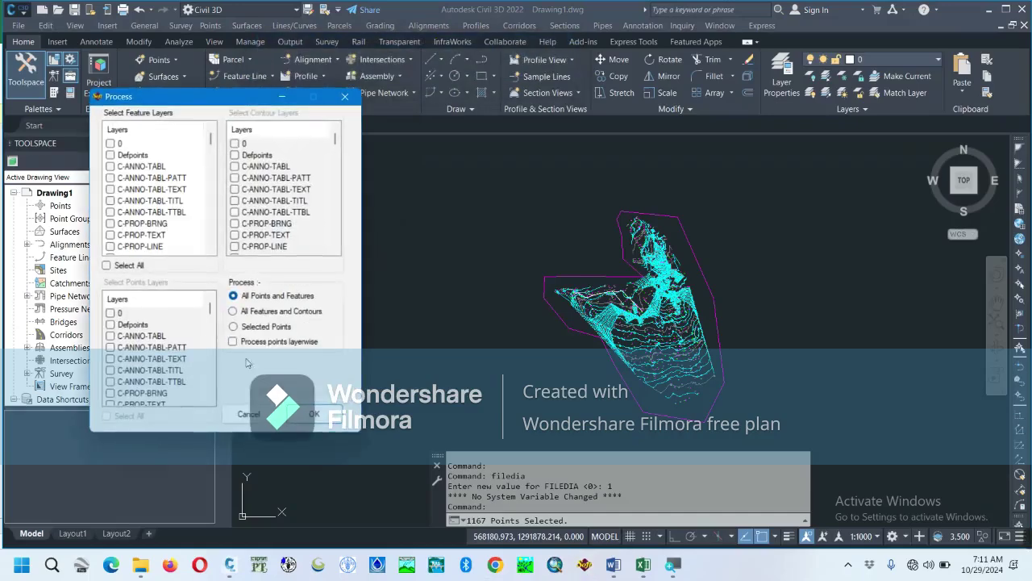
pyautogui.click(315, 415)
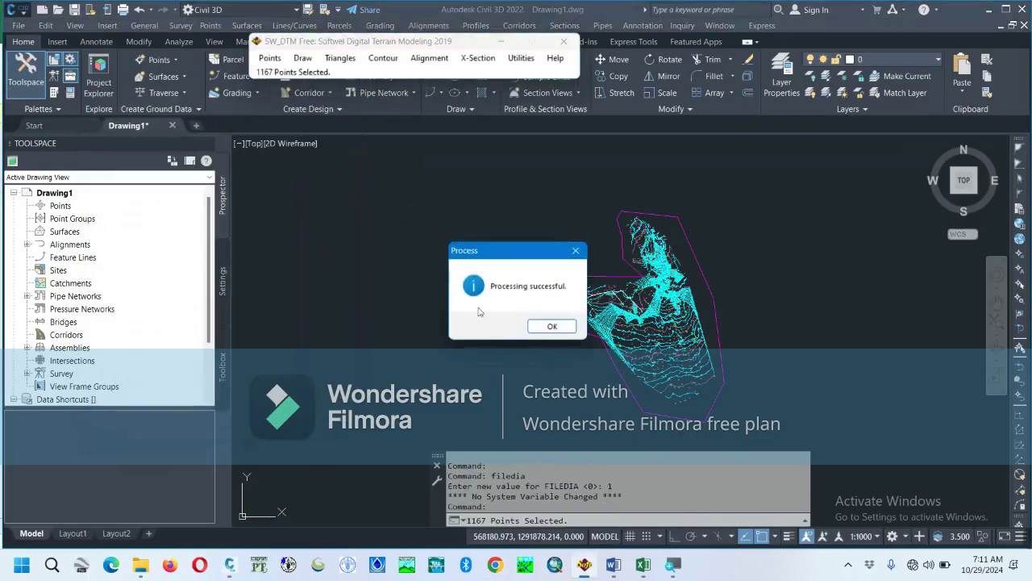
pyautogui.click(550, 326)
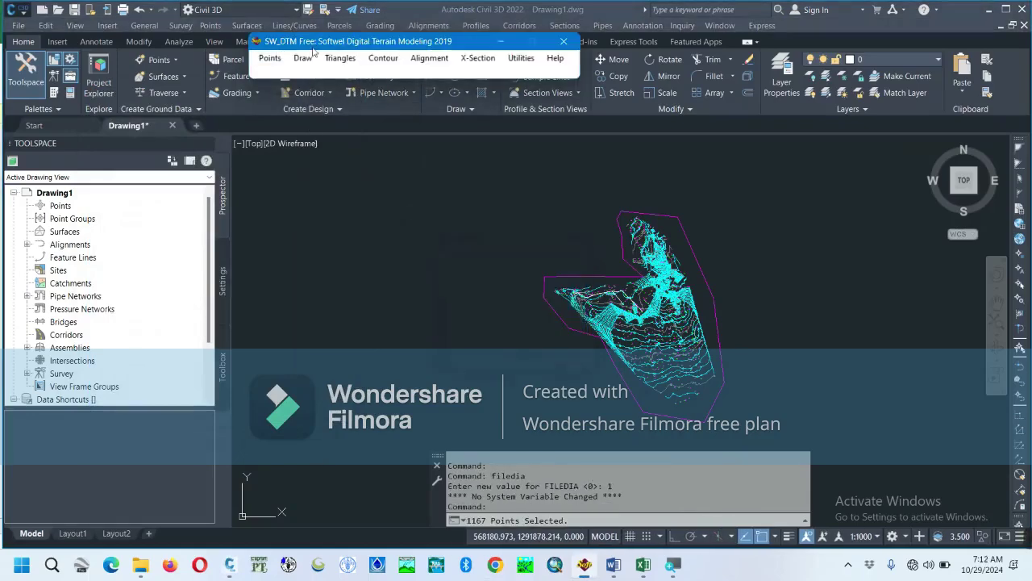
# Triangulate the processed points with SW_DTM.
pyautogui.click(335, 63)
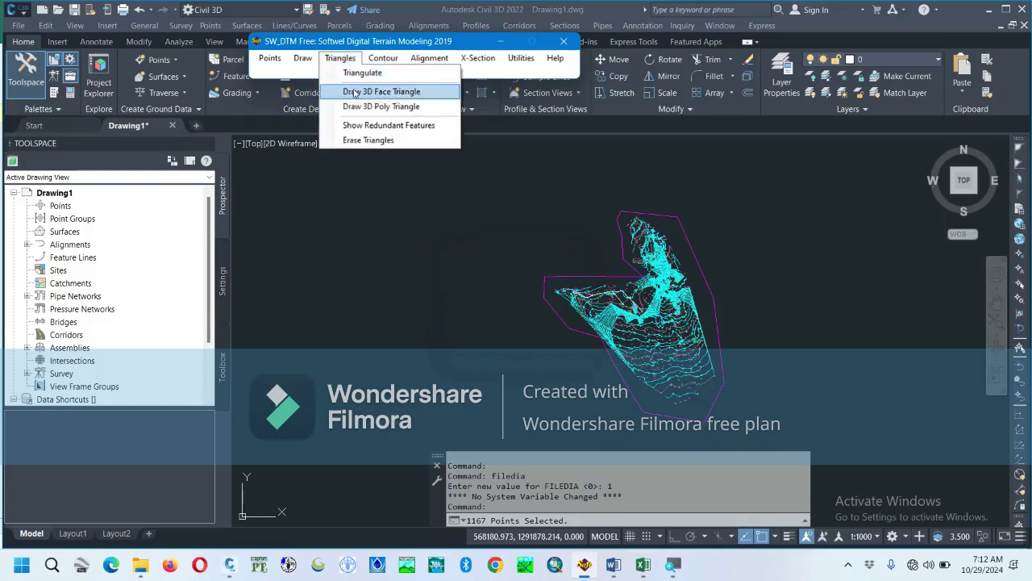
pyautogui.click(364, 73)
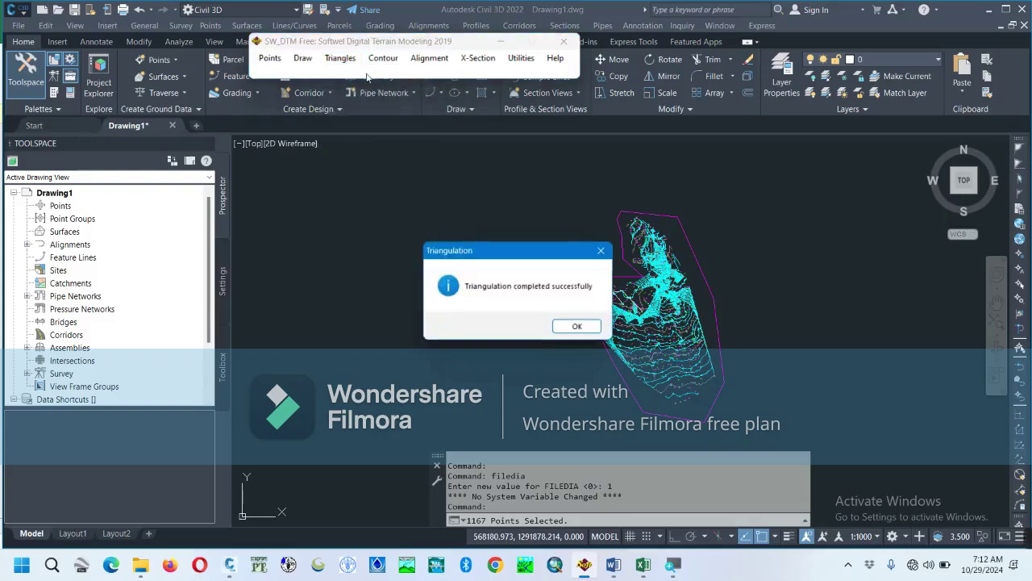
pyautogui.click(576, 326)
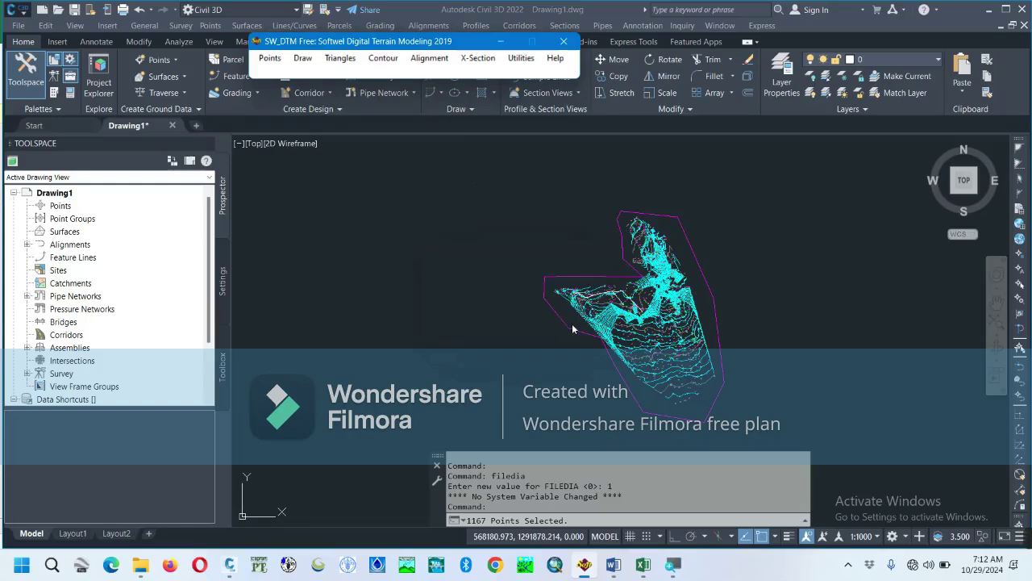
# Draw round contours with interval 1.00, major contour 5.00, minimum distance 0.10 and rounding factor 5.
pyautogui.click(383, 61)
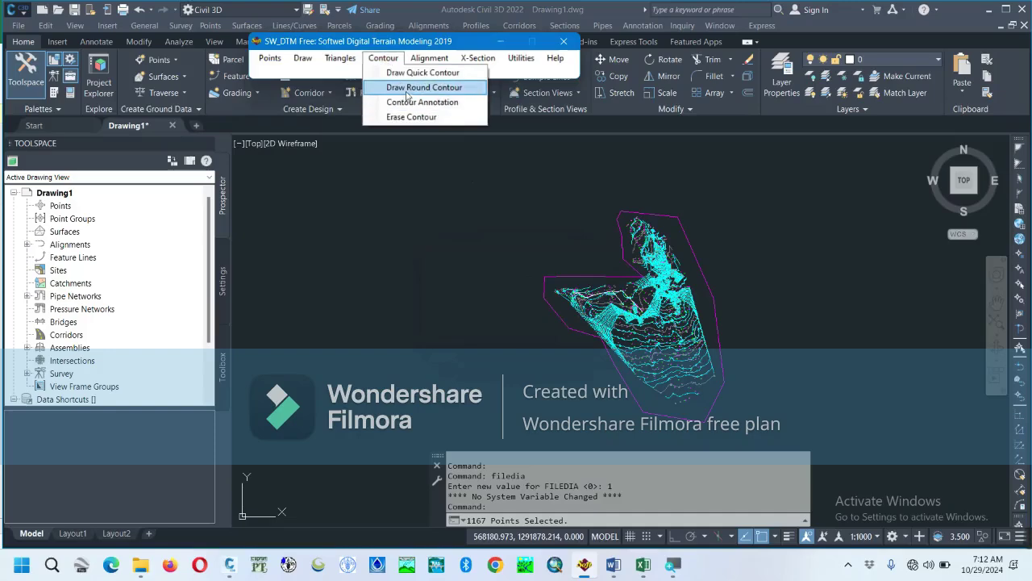
pyautogui.click(408, 89)
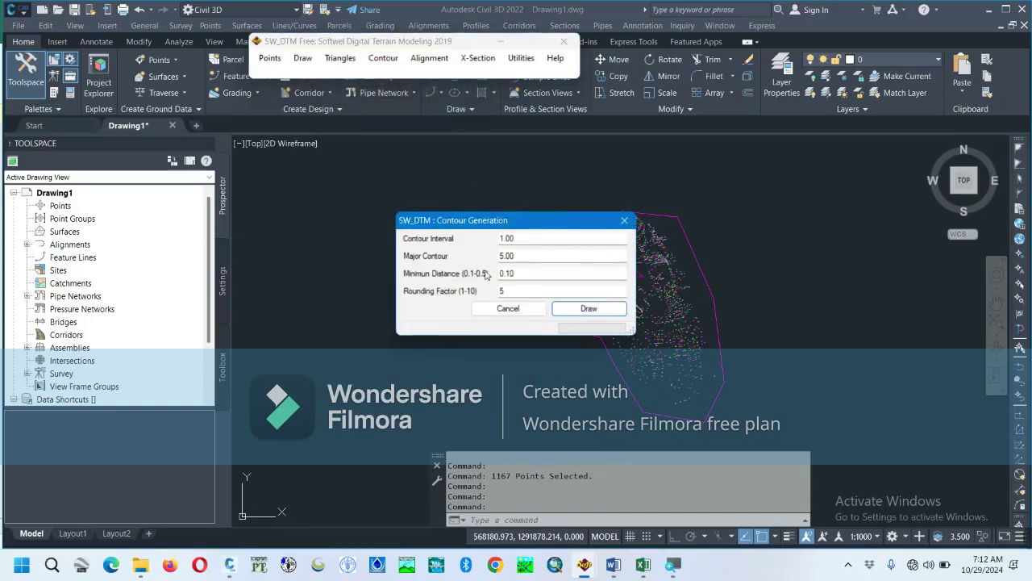
pyautogui.click(569, 313)
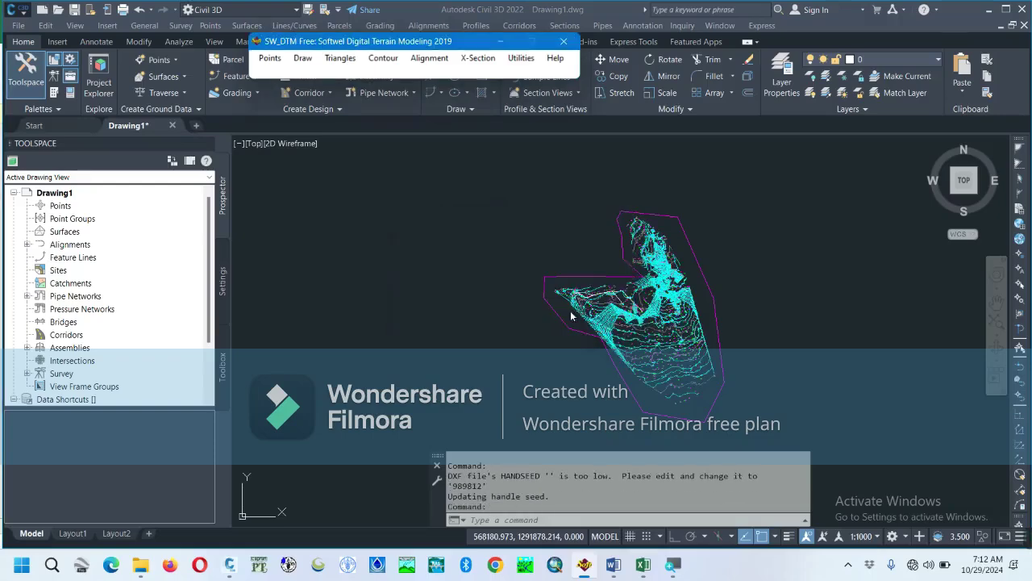
# Switch to the Word instructions and read steps 18 to 21 on sections by DTM and drawing the L-profile and X-sections.
pyautogui.click(612, 570)
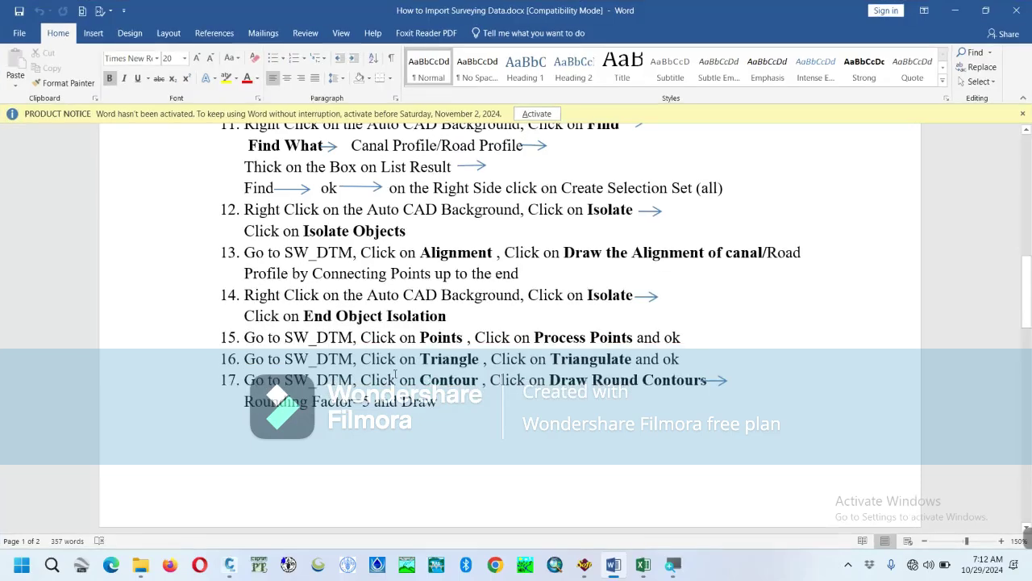
pyautogui.scroll(-5, 462, 401)
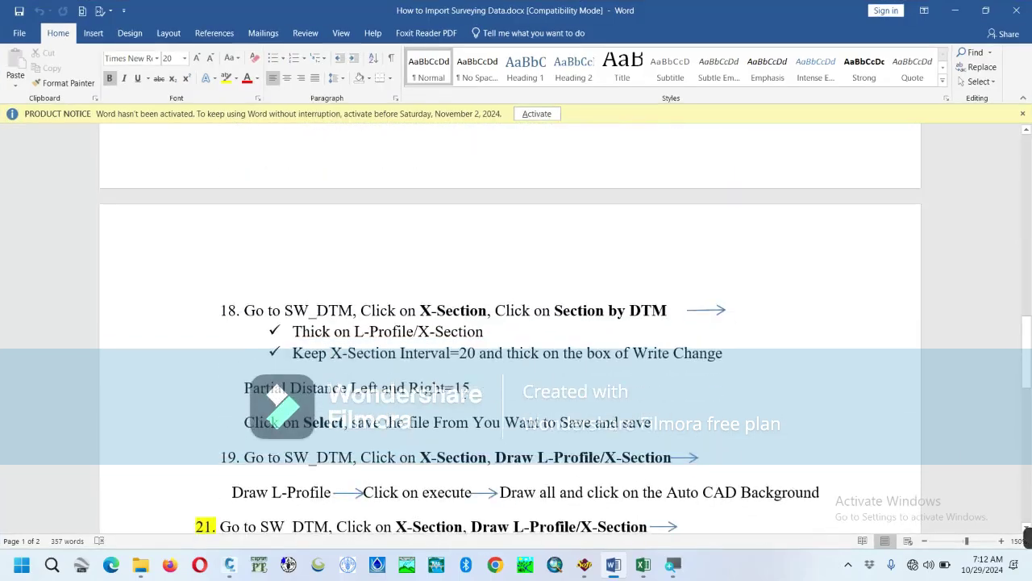
pyautogui.scroll(-2, 420, 376)
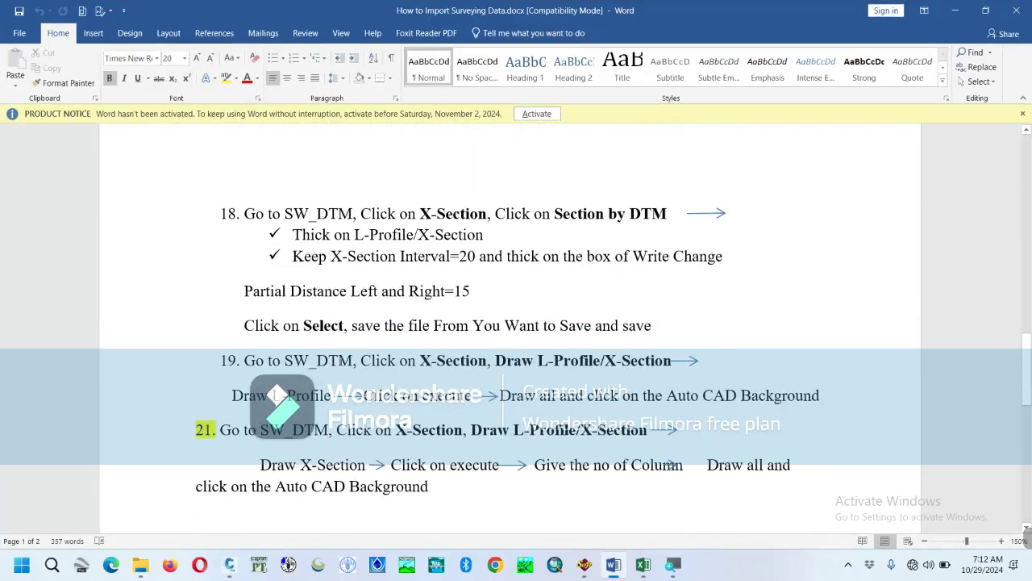
pyautogui.scroll(-1, 323, 363)
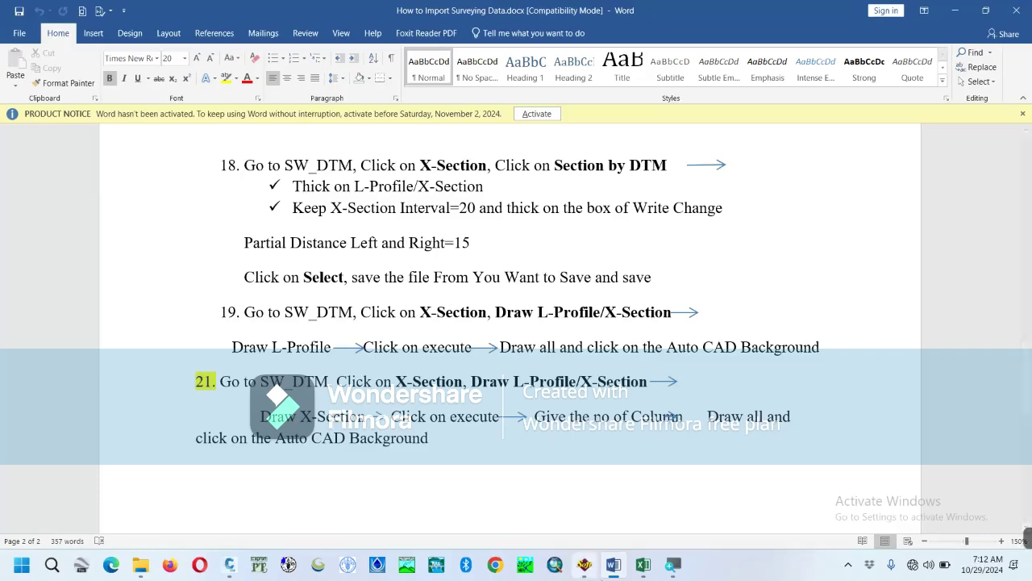
# Switch back to Civil 3D and set SW_DTM's Sections By DTM to L-Profile and X-Section mode with chainage writing enabled.
pyautogui.click(240, 569)
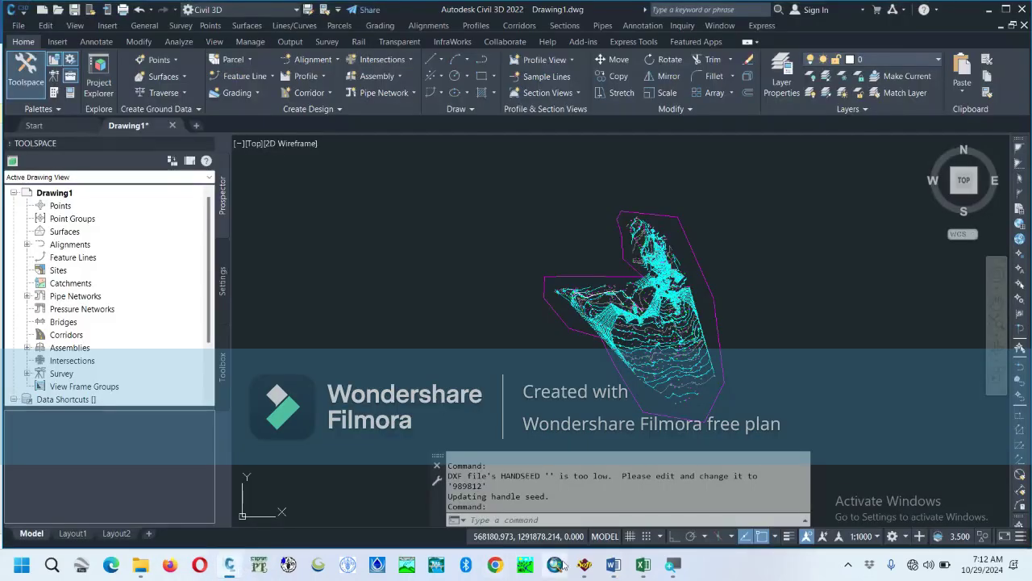
pyautogui.click(588, 567)
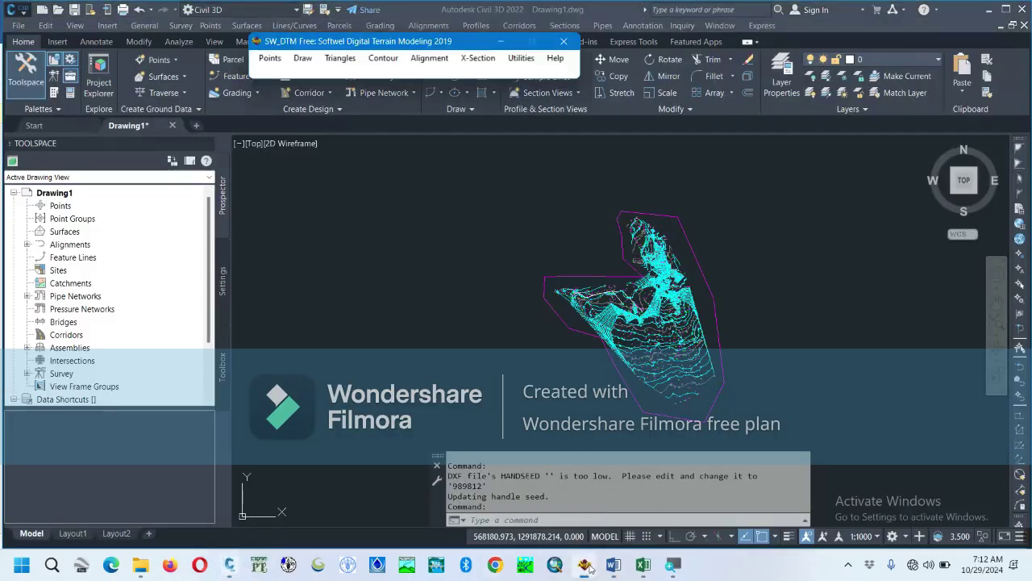
pyautogui.click(470, 61)
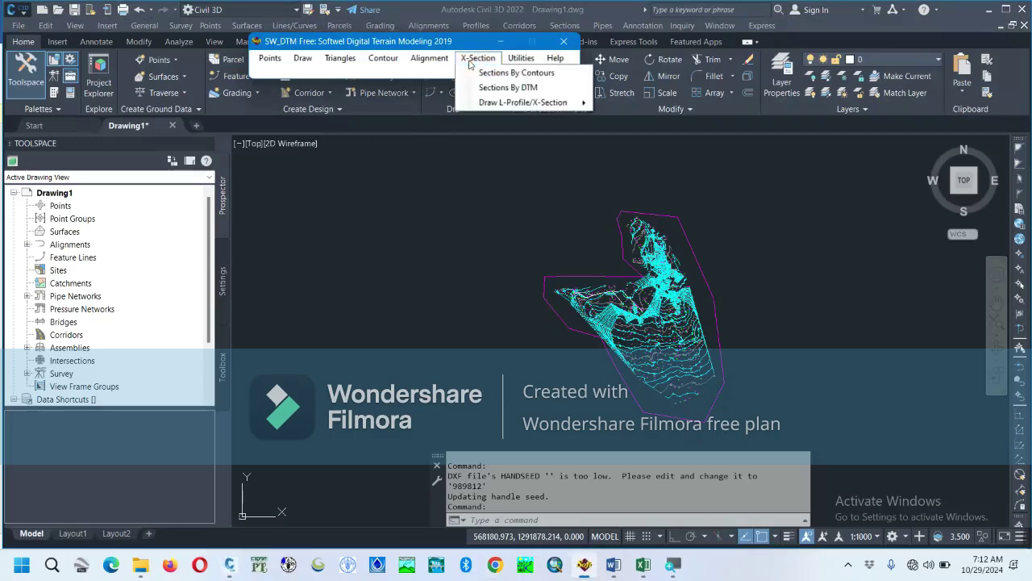
pyautogui.click(523, 88)
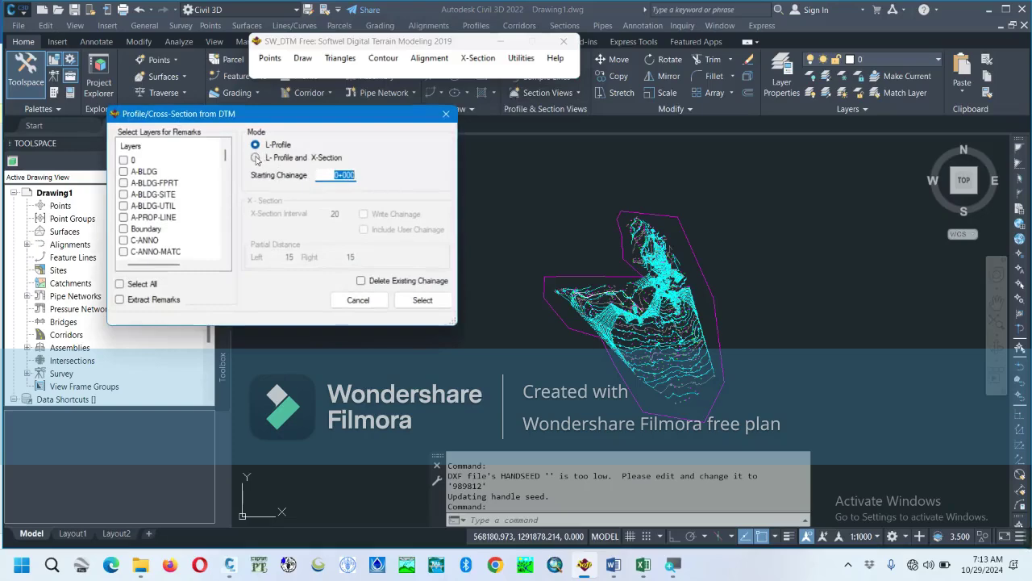
pyautogui.click(256, 157)
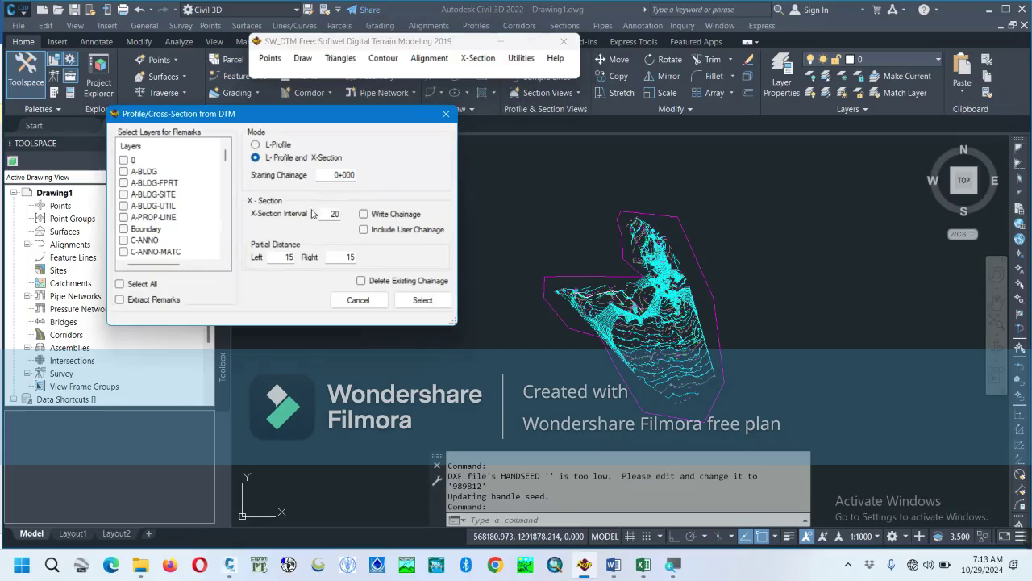
pyautogui.click(364, 215)
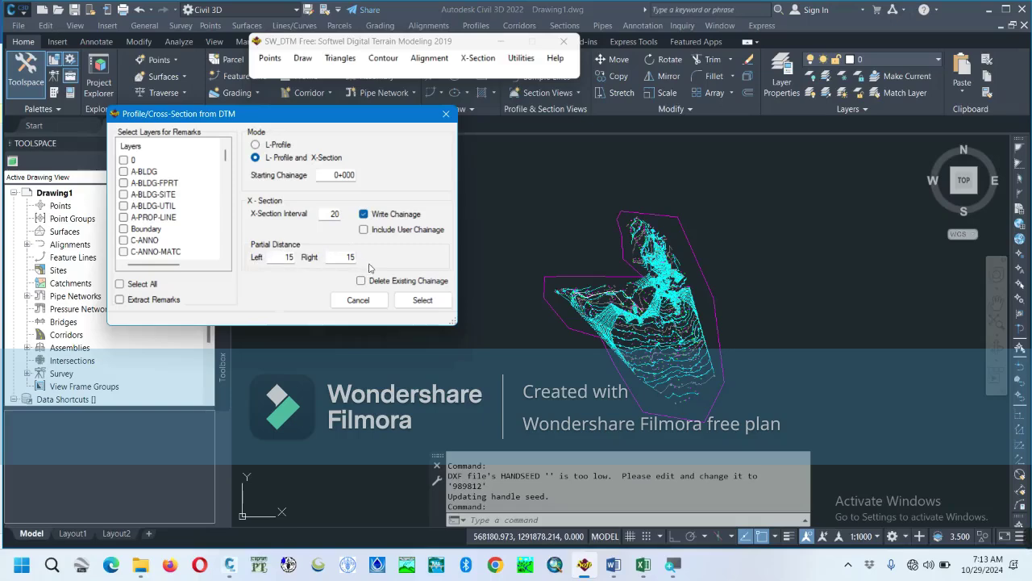
# Proceed to alignment selection and save the section data as a CSV file on the Desktop, named with the person's name.
pyautogui.click(421, 301)
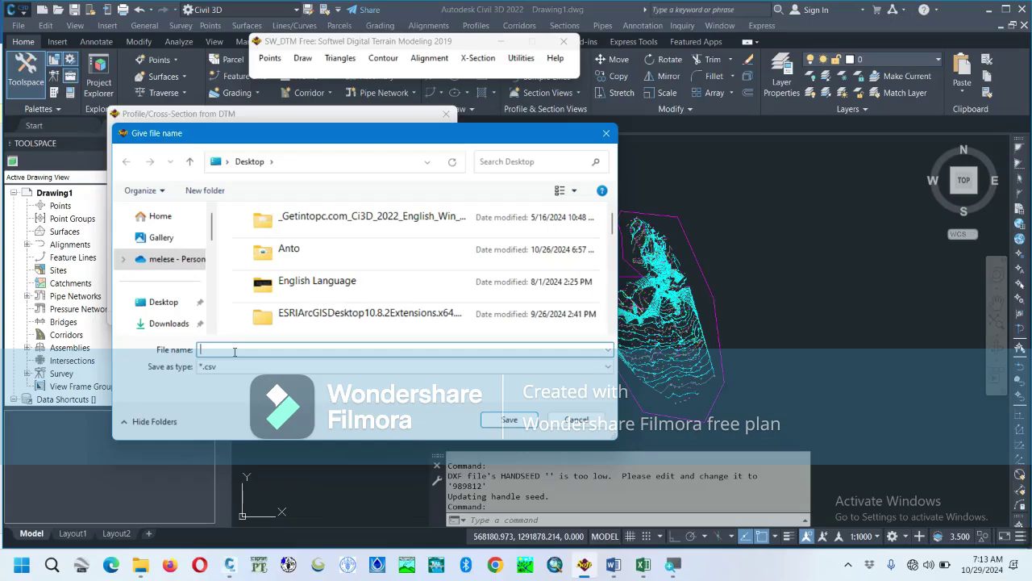
pyautogui.write('MELESE')
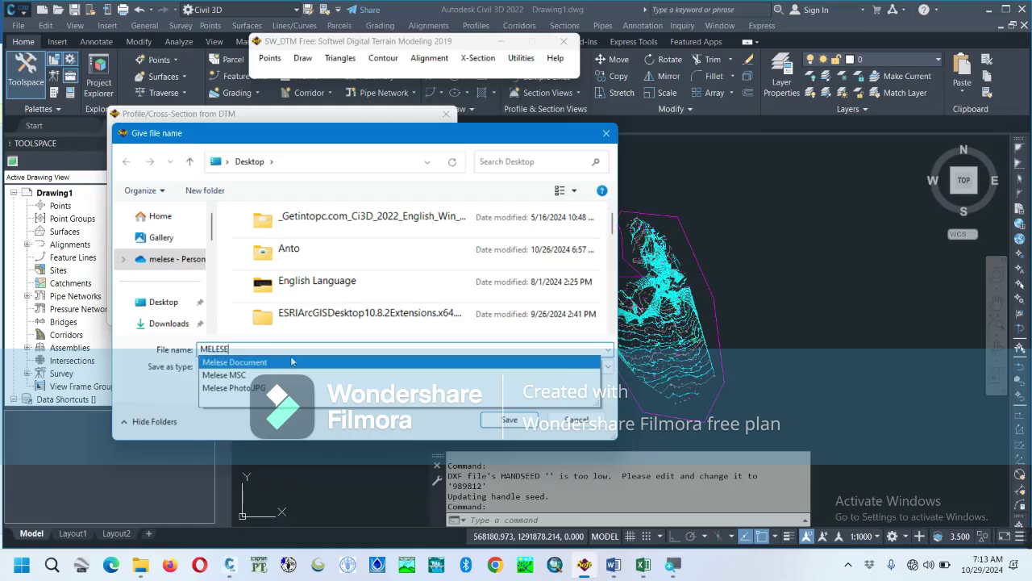
pyautogui.click(172, 302)
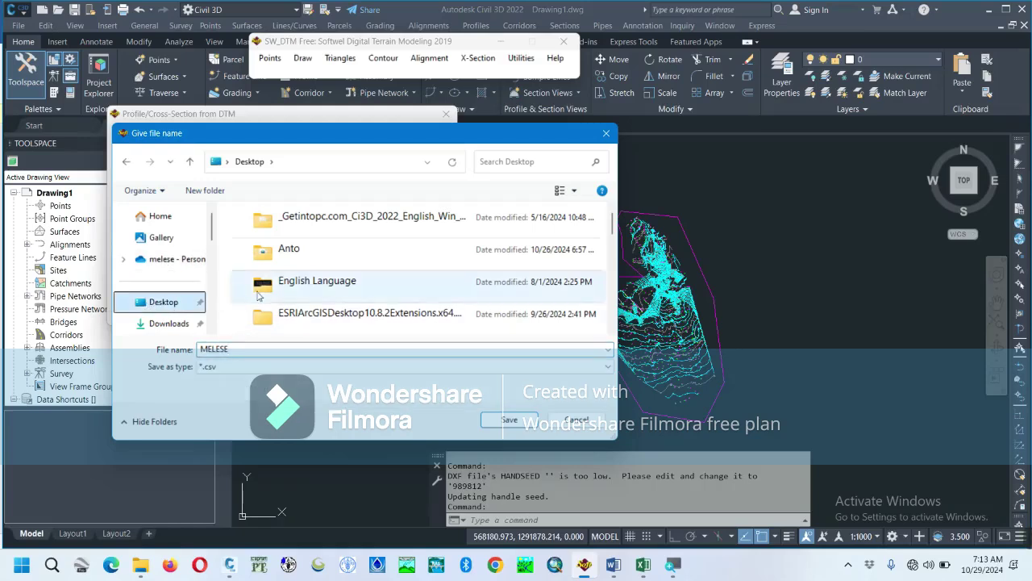
pyautogui.scroll(-4, 403, 290)
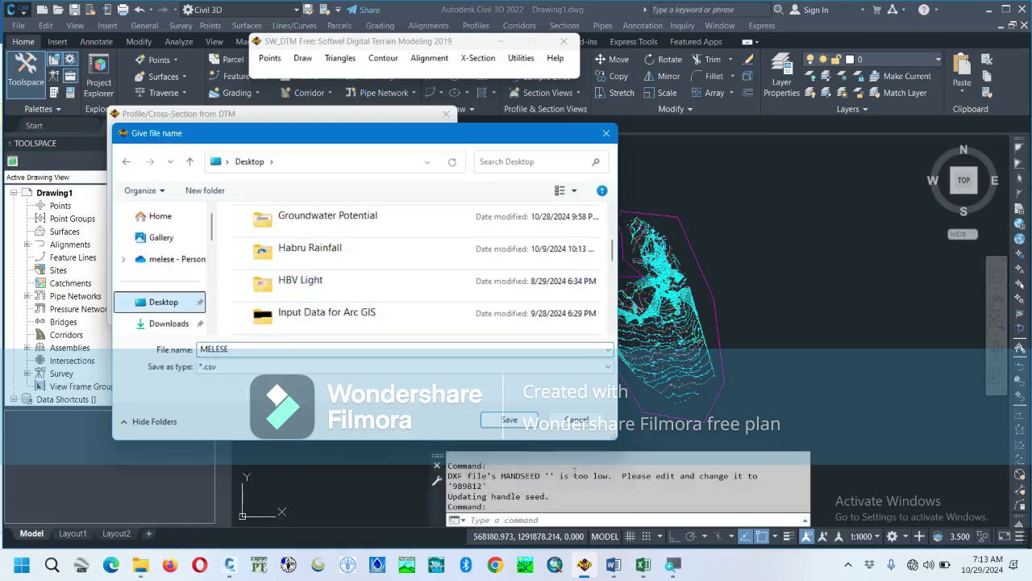
pyautogui.click(512, 420)
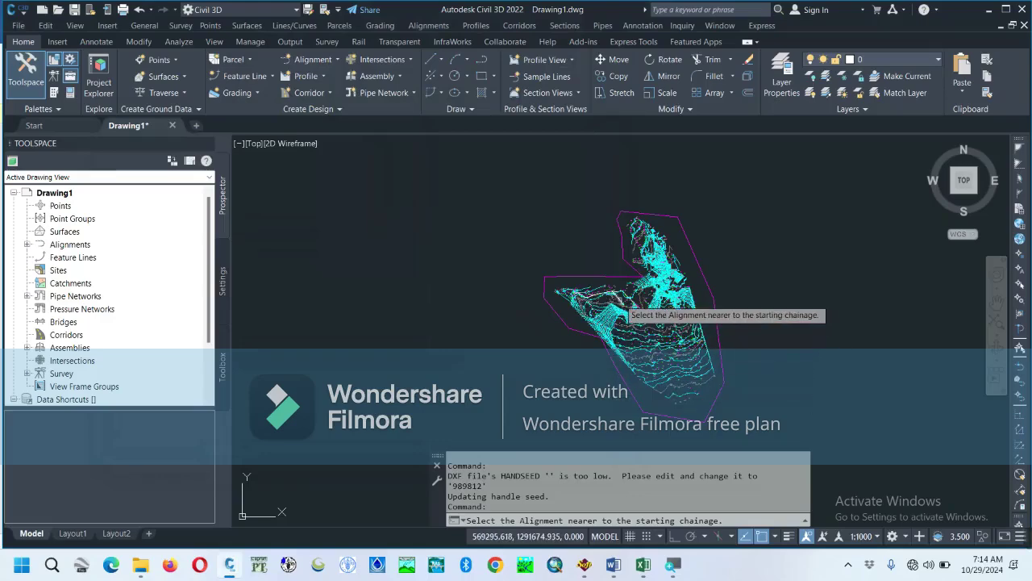
# Pick the canal alignment near its starting chainage, at CANALPROFILE point 2, to generate the profile and cross-sections.
pyautogui.scroll(5, 625, 306)
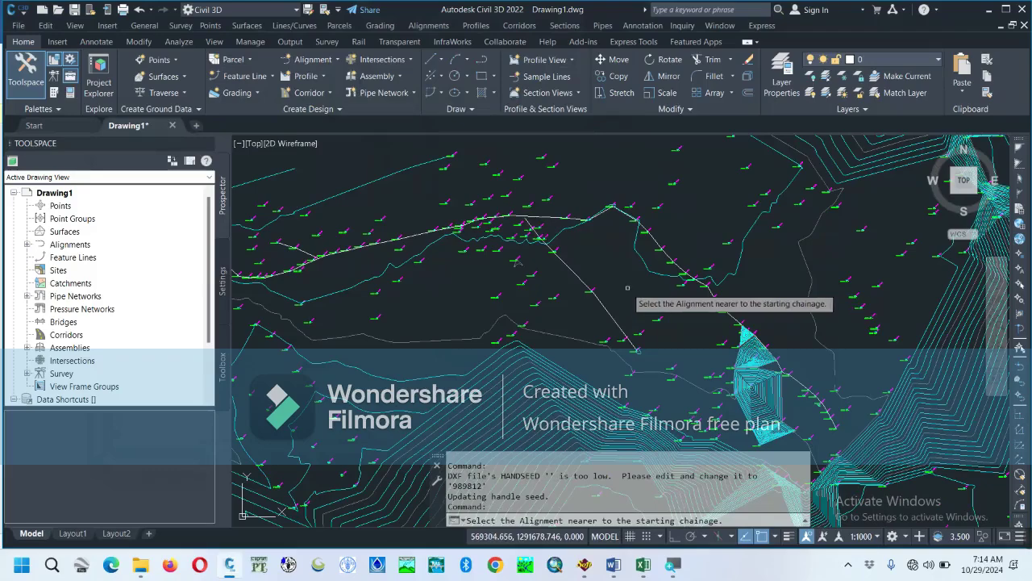
pyautogui.scroll(-3, 633, 291)
pyautogui.scroll(-2, 647, 304)
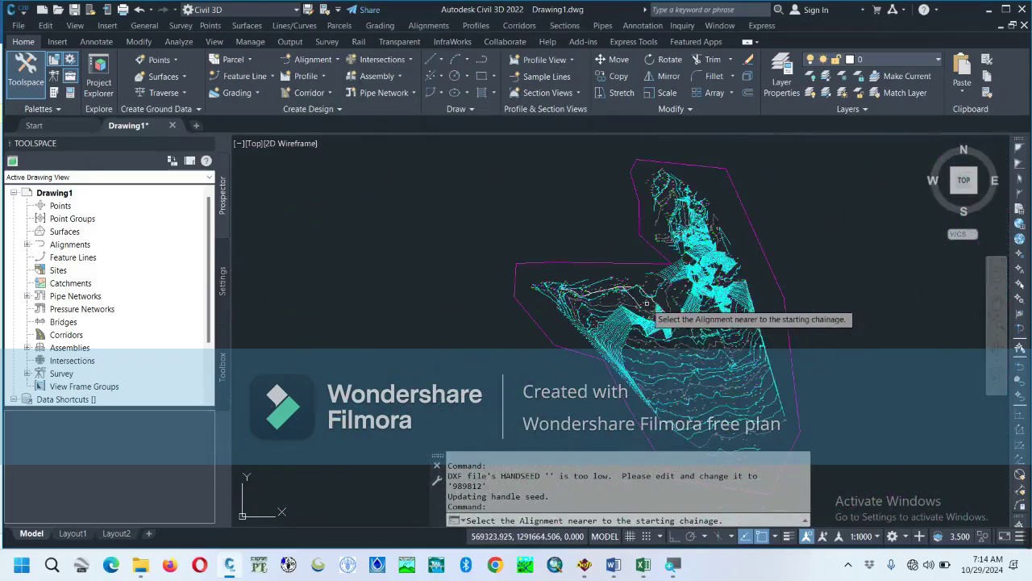
pyautogui.scroll(5, 552, 287)
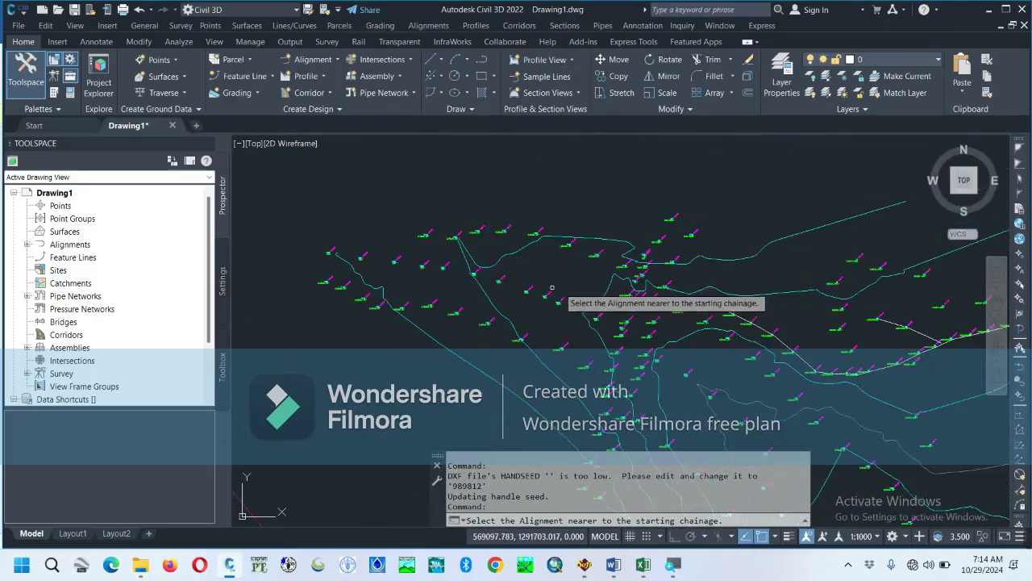
pyautogui.scroll(3, 644, 305)
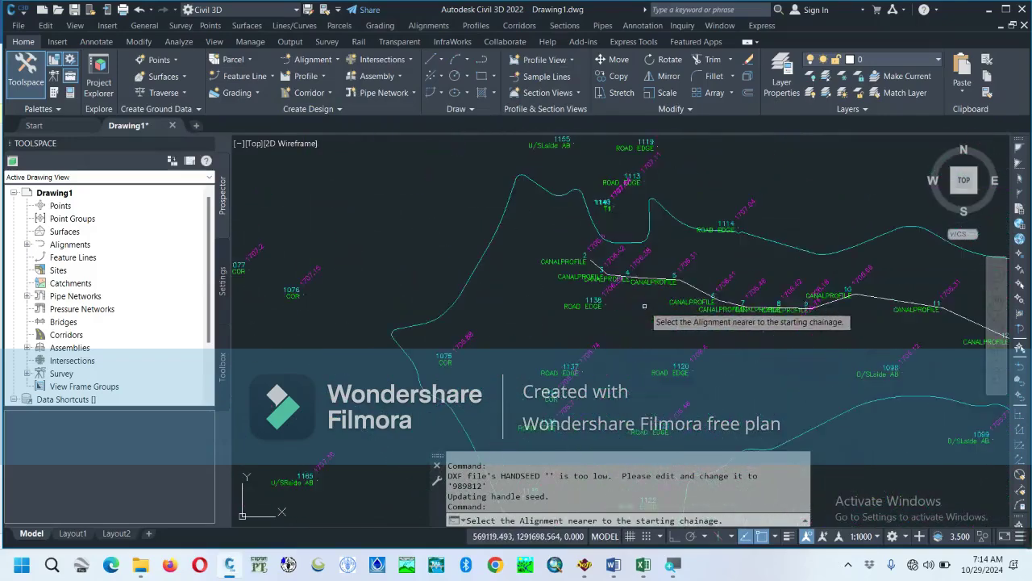
pyautogui.scroll(2, 644, 305)
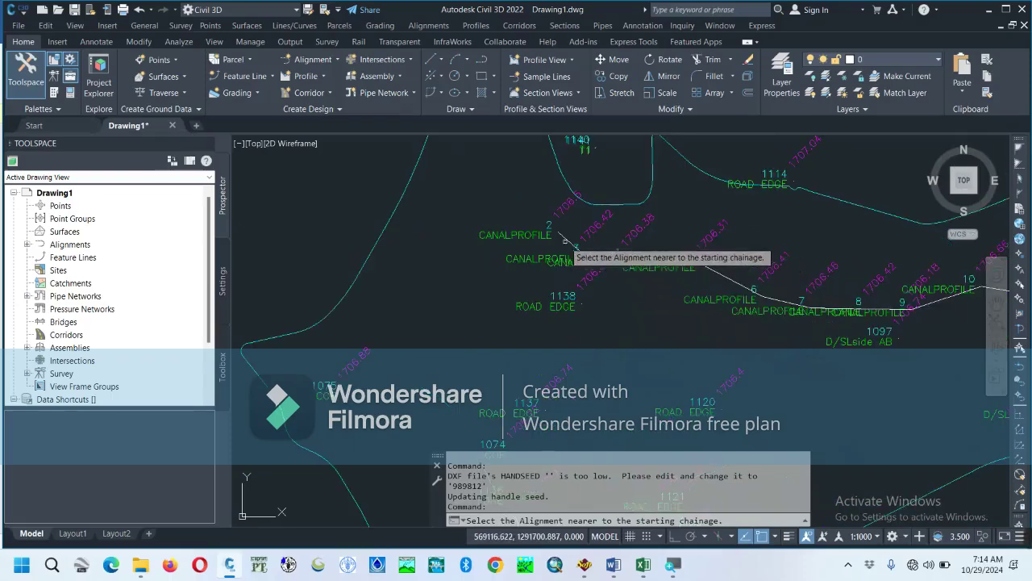
pyautogui.scroll(4, 564, 238)
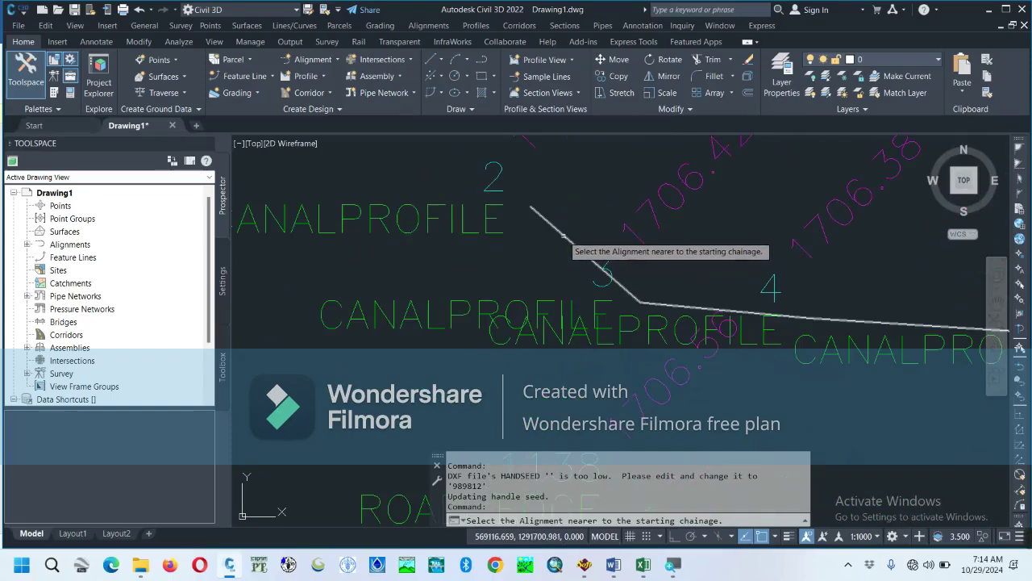
pyautogui.click(564, 239)
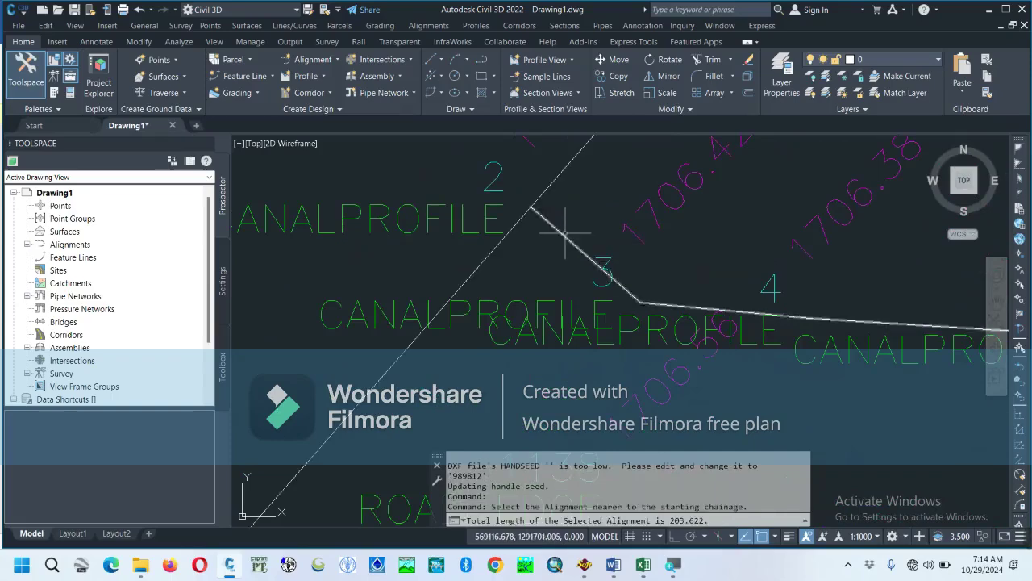
pyautogui.scroll(-3, 564, 233)
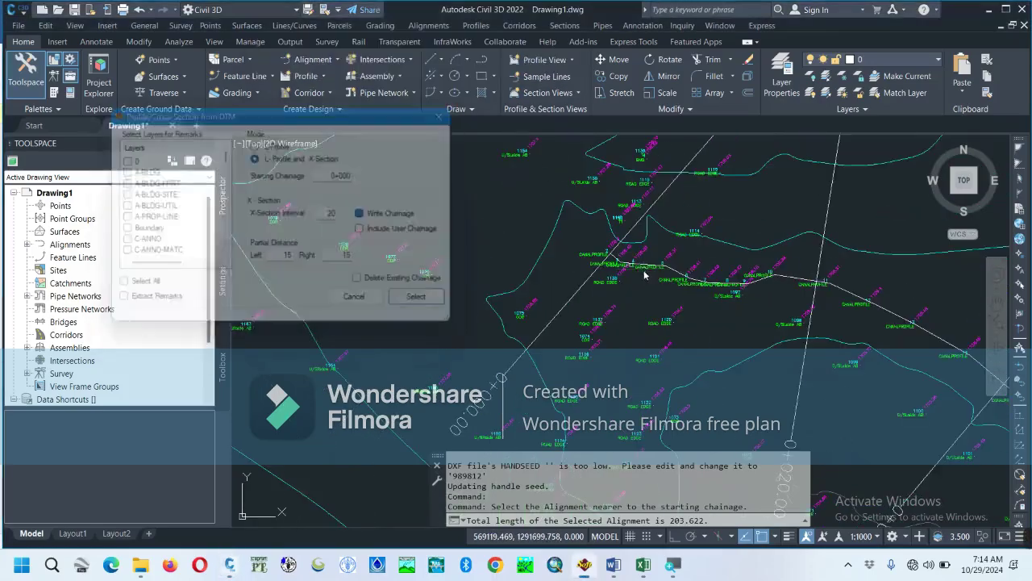
pyautogui.scroll(-4, 643, 266)
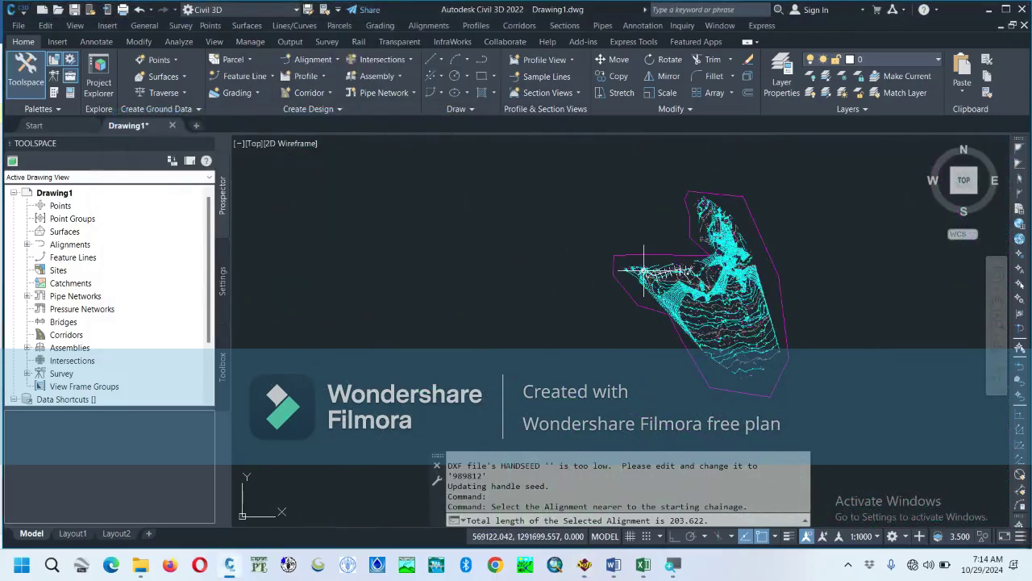
pyautogui.scroll(8, 642, 267)
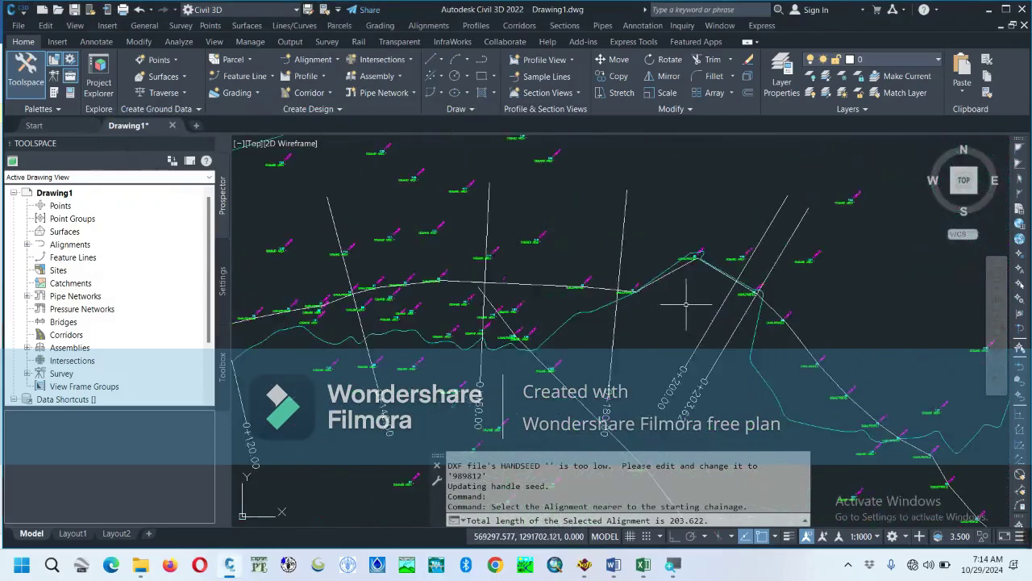
pyautogui.scroll(-6, 686, 305)
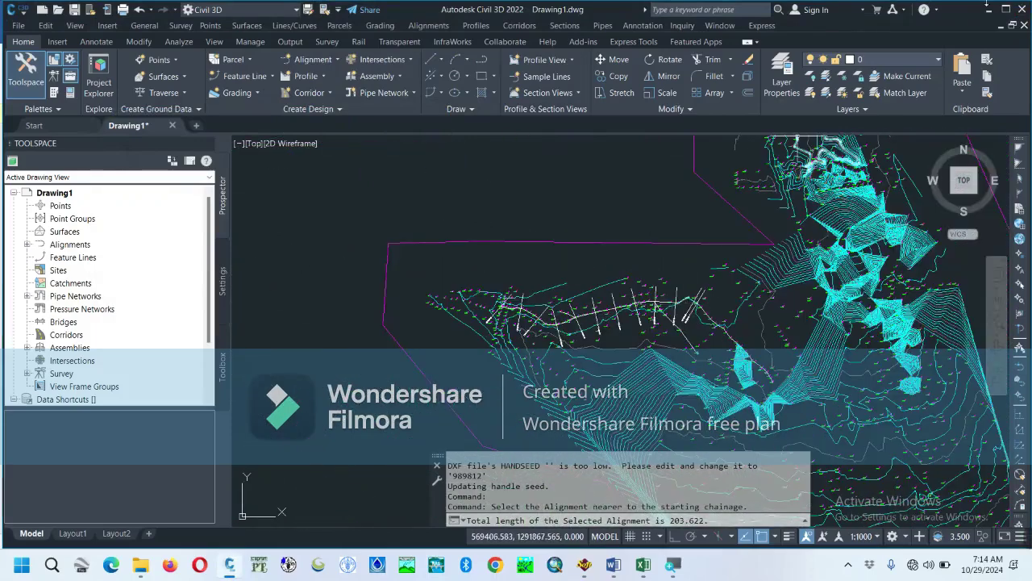
# Minimize the open windows and open the exported profile CSV from the desktop to check its chainage and RL columns.
pyautogui.click(987, 9)
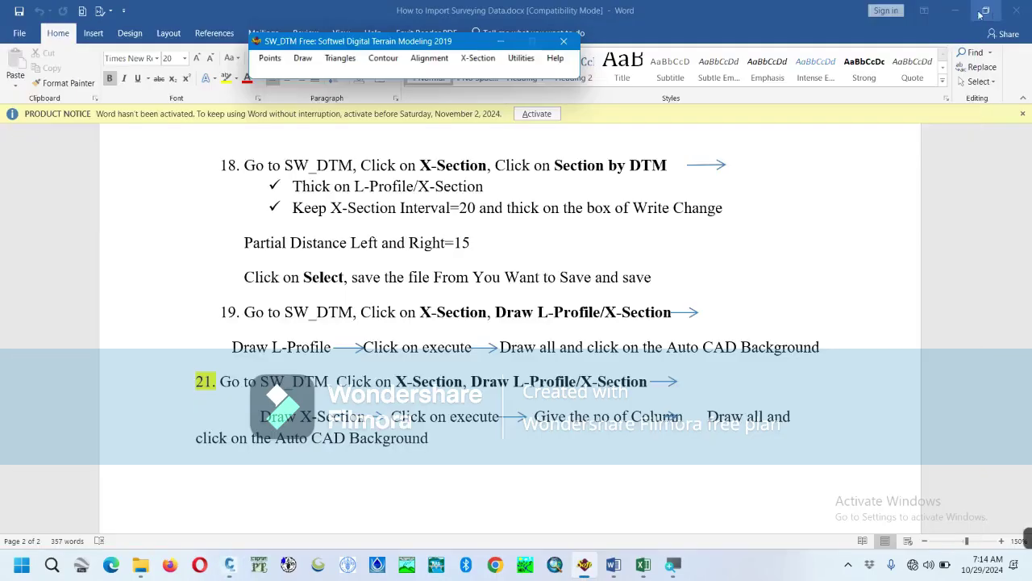
pyautogui.click(954, 10)
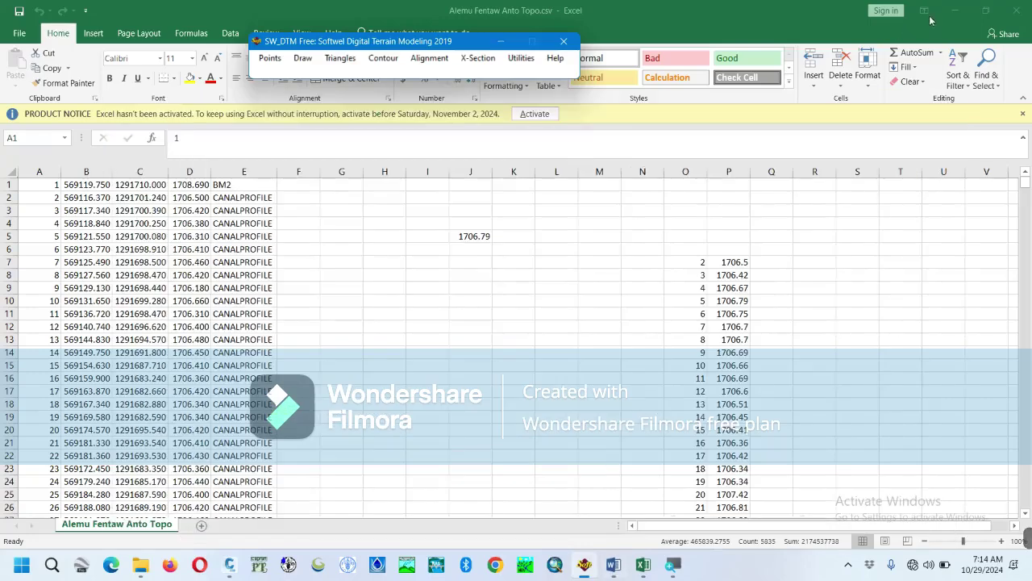
pyautogui.click(955, 10)
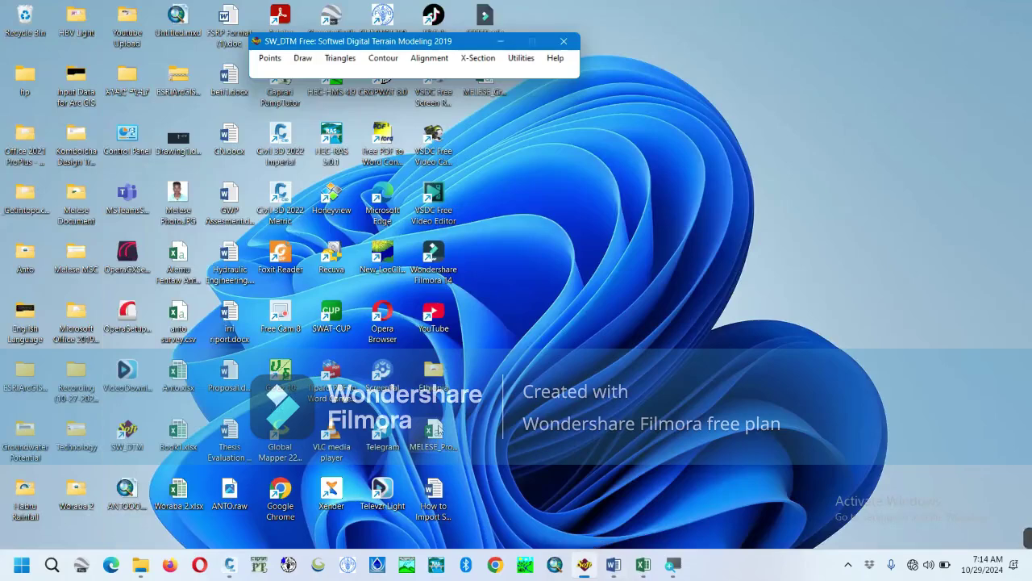
pyautogui.doubleClick(436, 430)
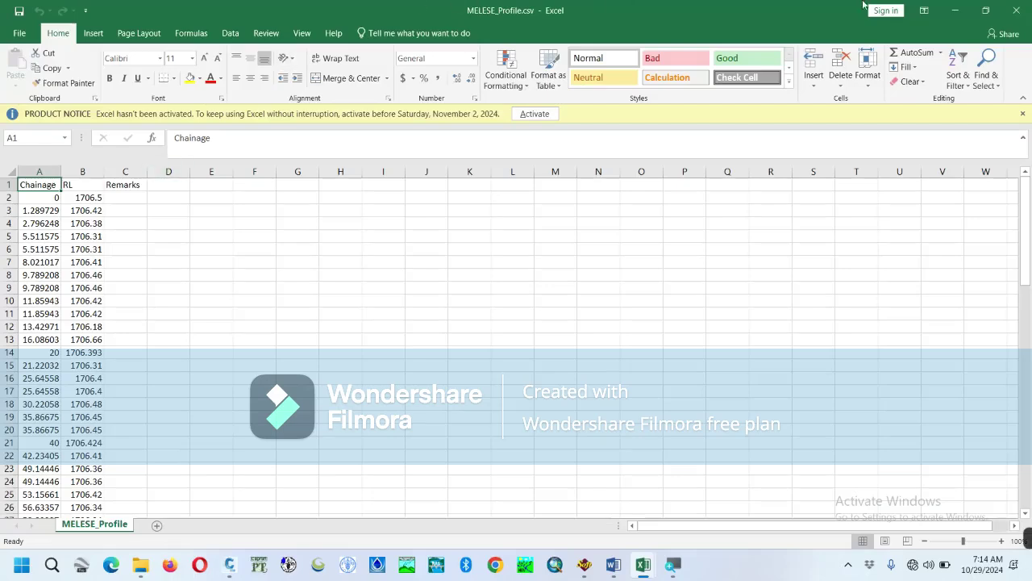
pyautogui.click(956, 18)
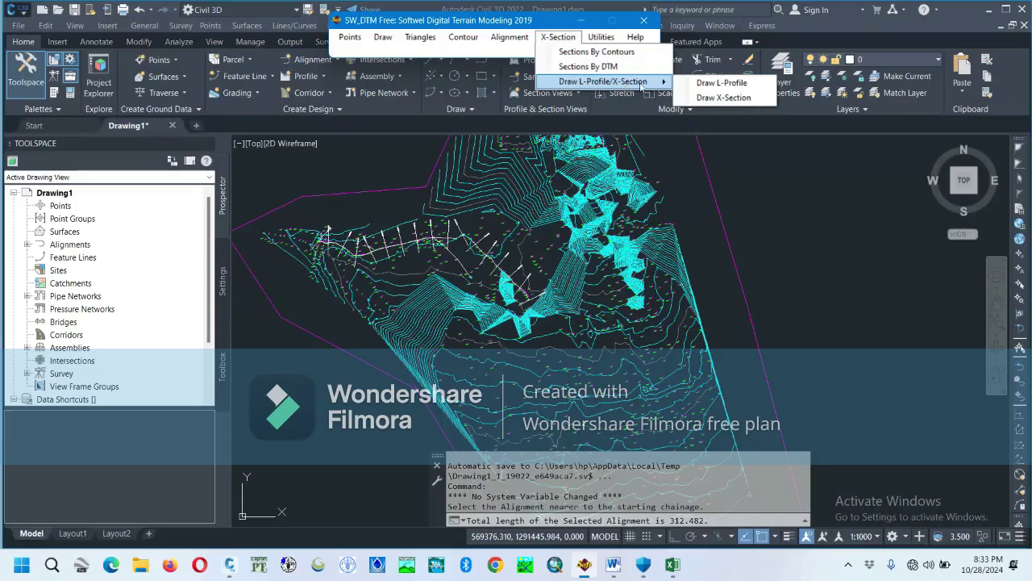
# Draw all of the L-profile from the default file, including all chainages, and place it in the empty area east of the contour map.
pyautogui.click(722, 83)
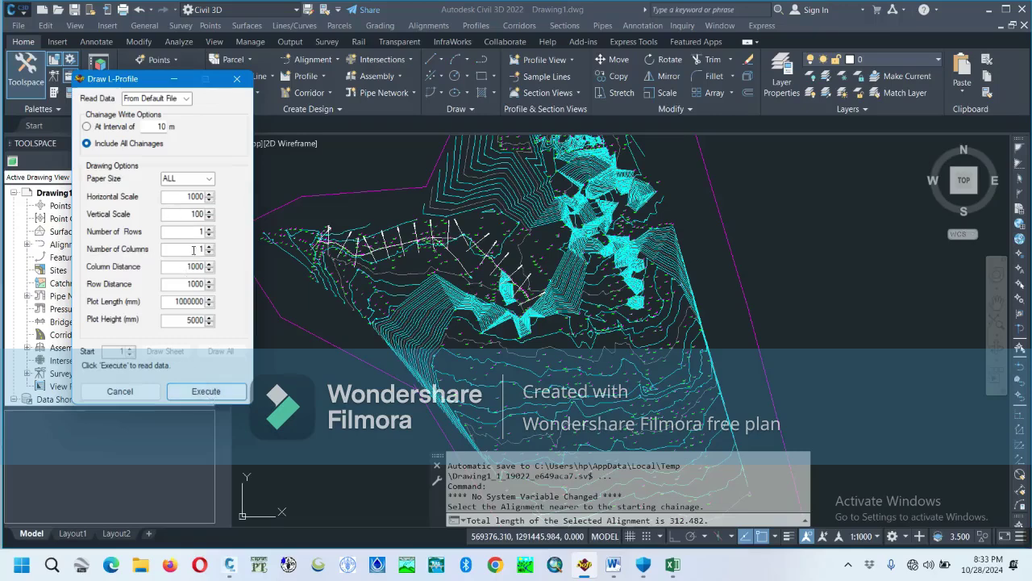
pyautogui.click(207, 391)
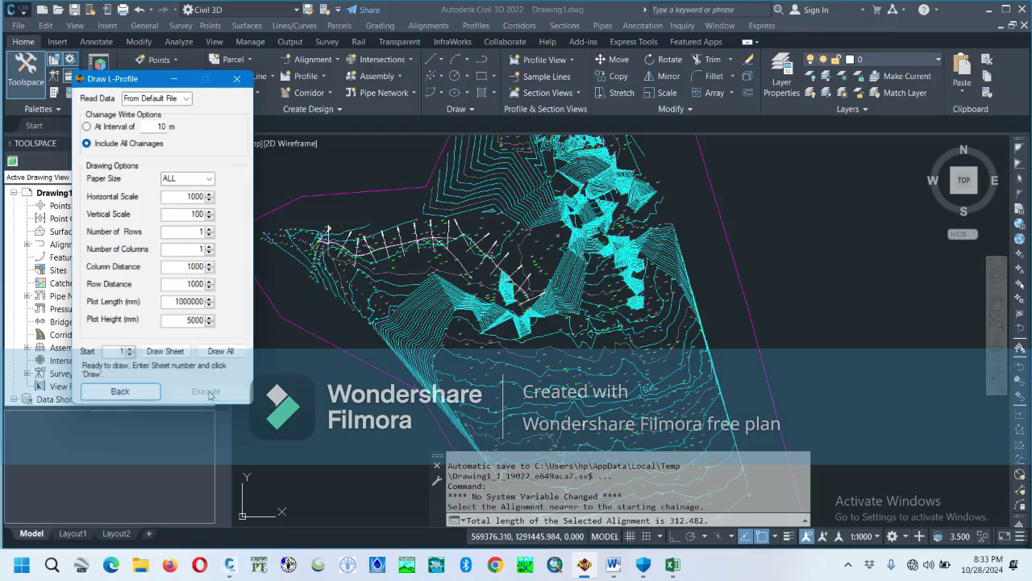
pyautogui.click(220, 352)
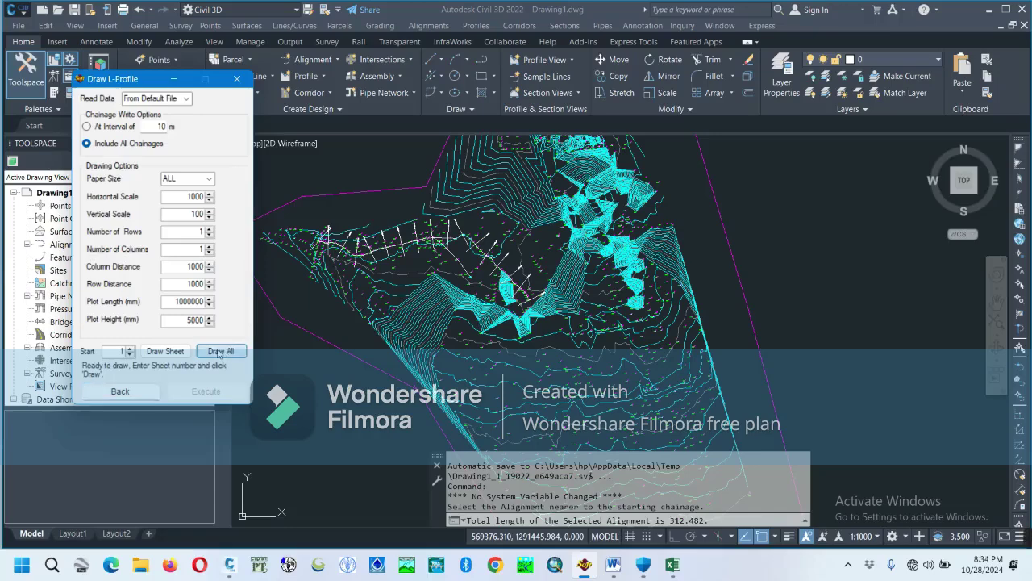
pyautogui.scroll(-4, 675, 307)
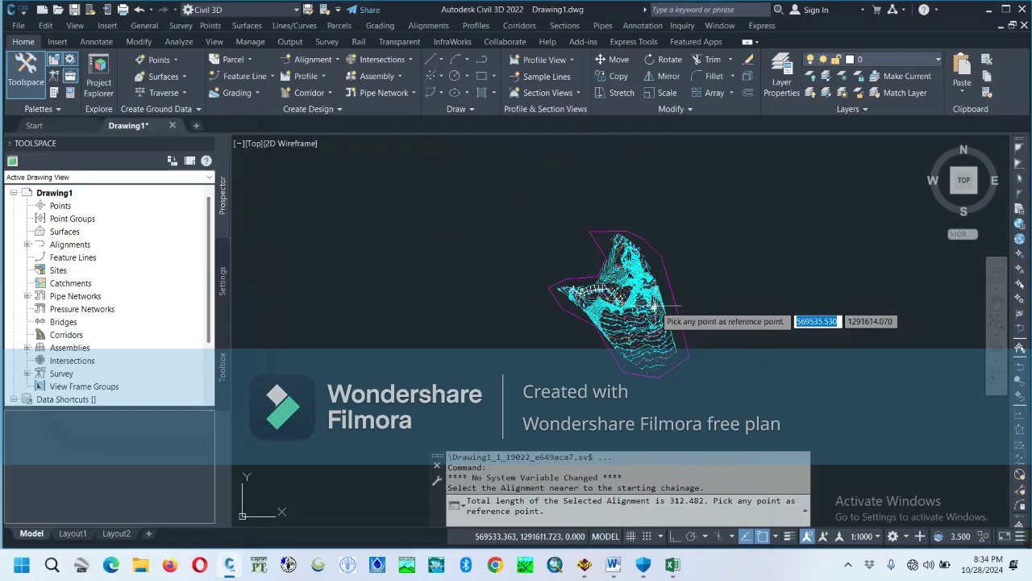
pyautogui.scroll(5, 563, 309)
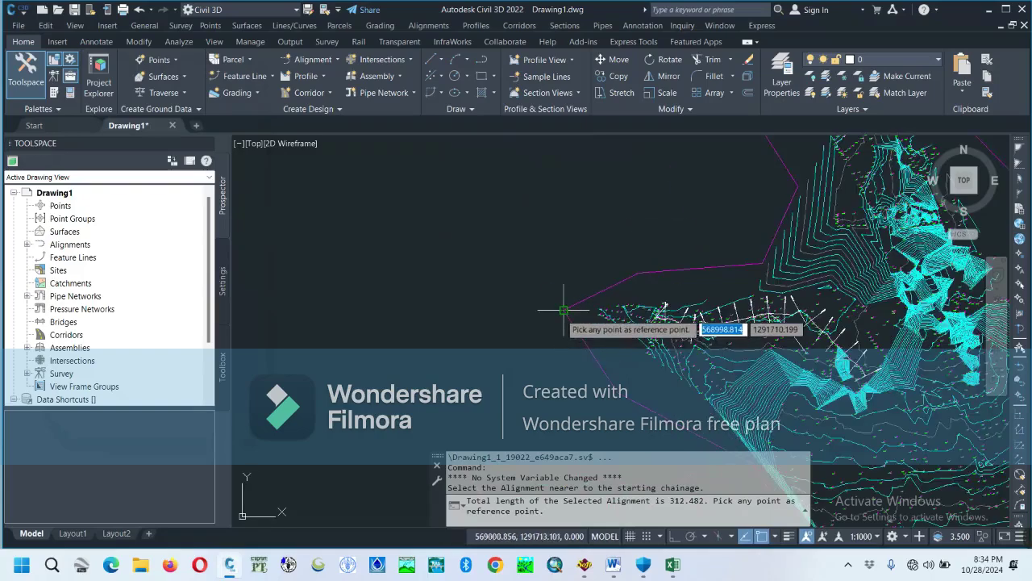
pyautogui.scroll(-5, 563, 309)
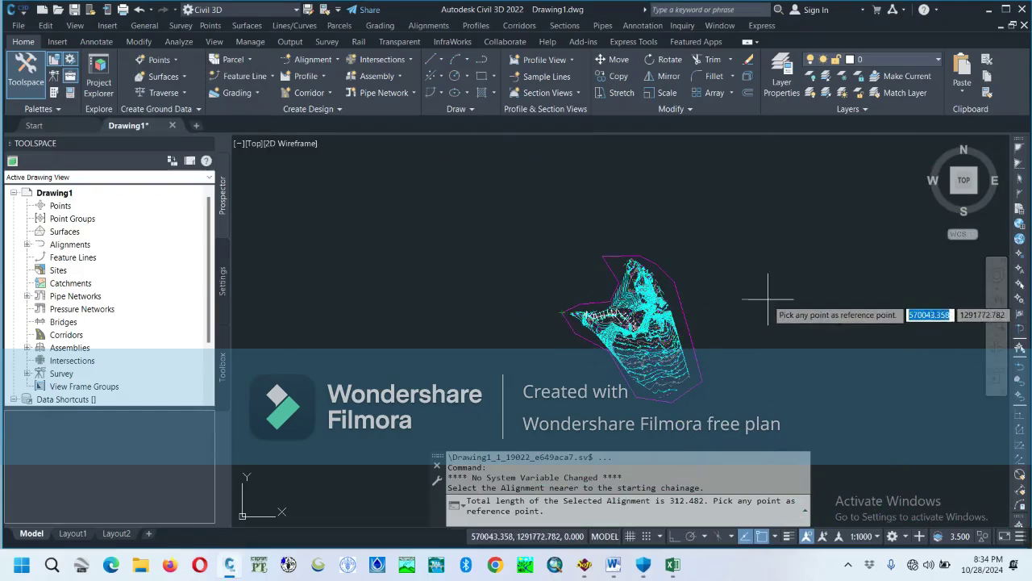
pyautogui.scroll(4, 774, 288)
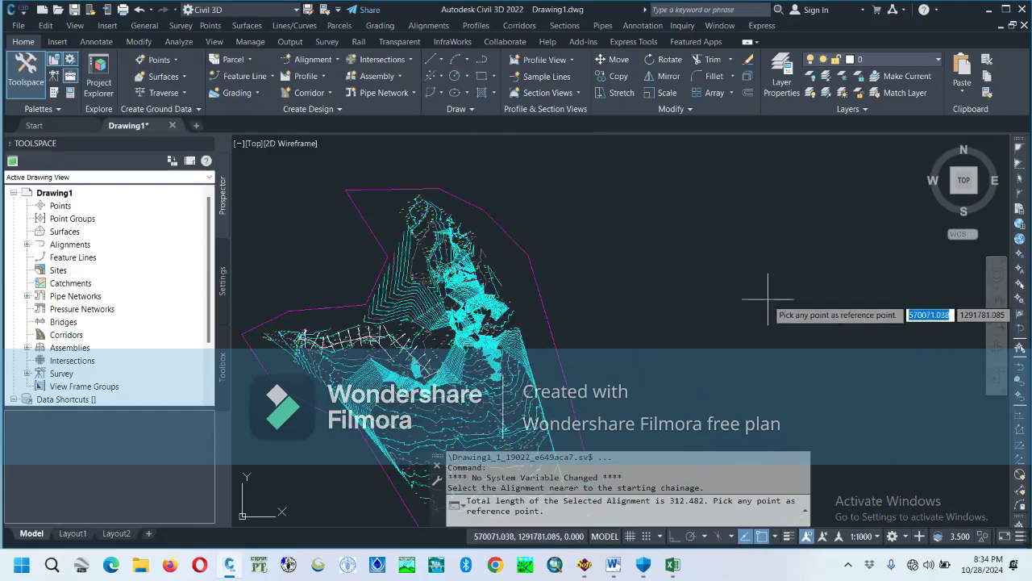
pyautogui.click(711, 273)
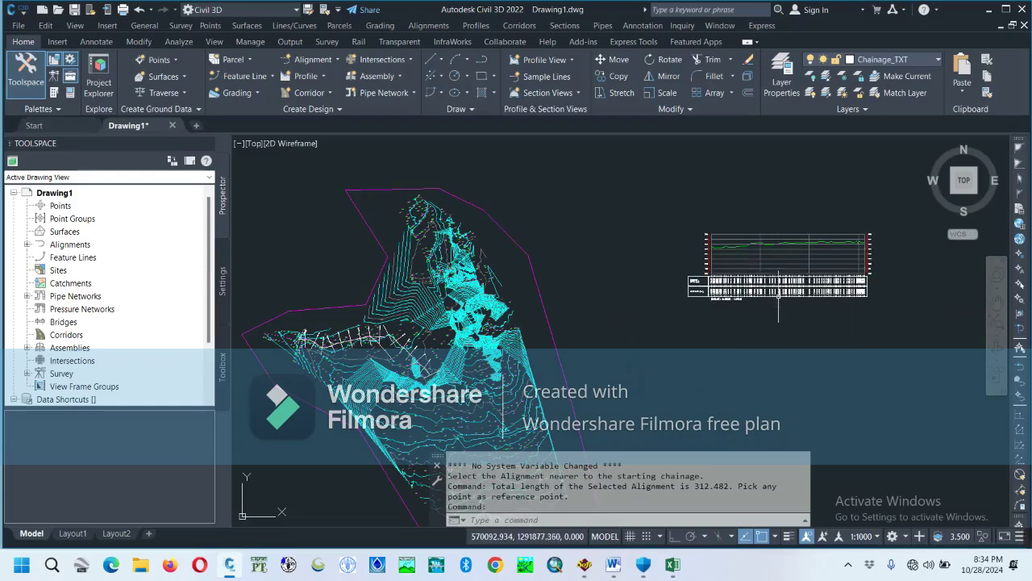
# Close the L-profile drawing window and start the cross-section drawing tool in SW_DTM.
pyautogui.scroll(-4, 712, 297)
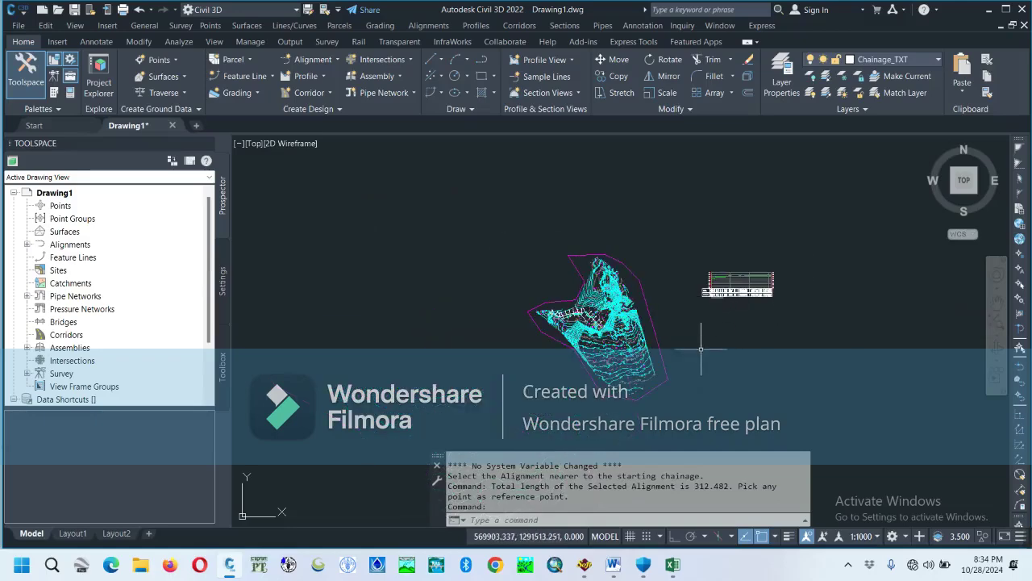
pyautogui.moveTo(612, 567)
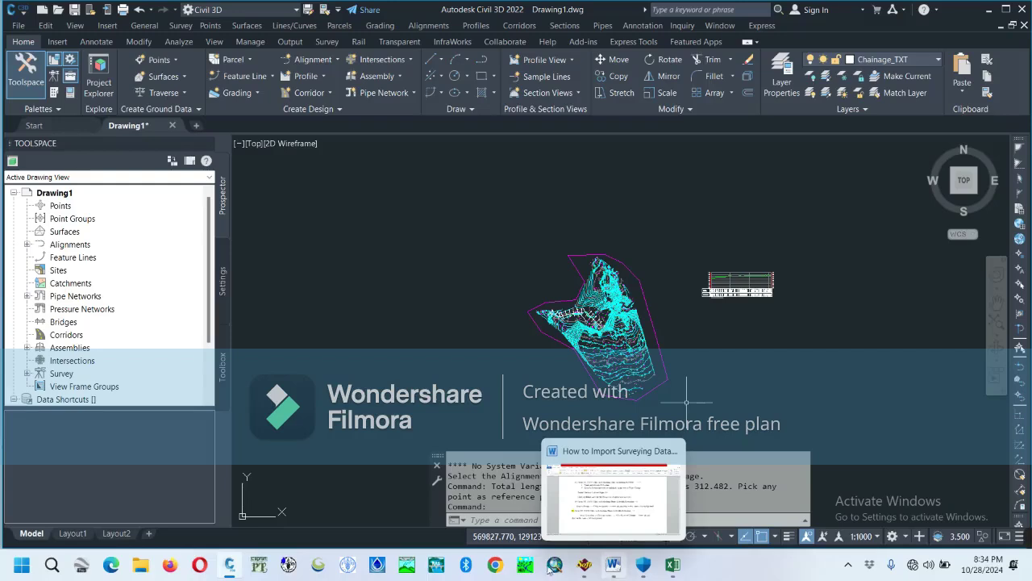
pyautogui.moveTo(230, 568)
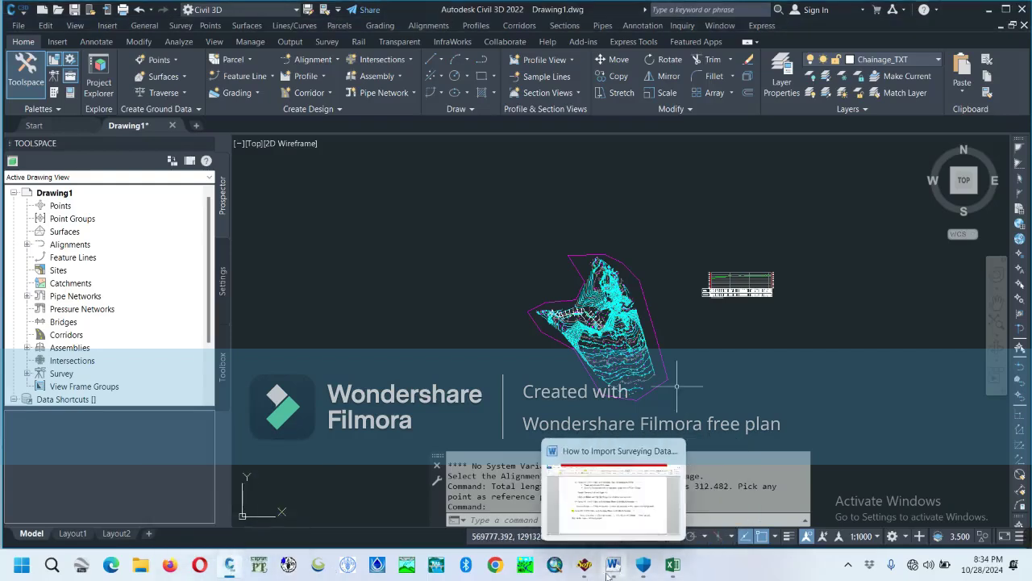
pyautogui.click(569, 455)
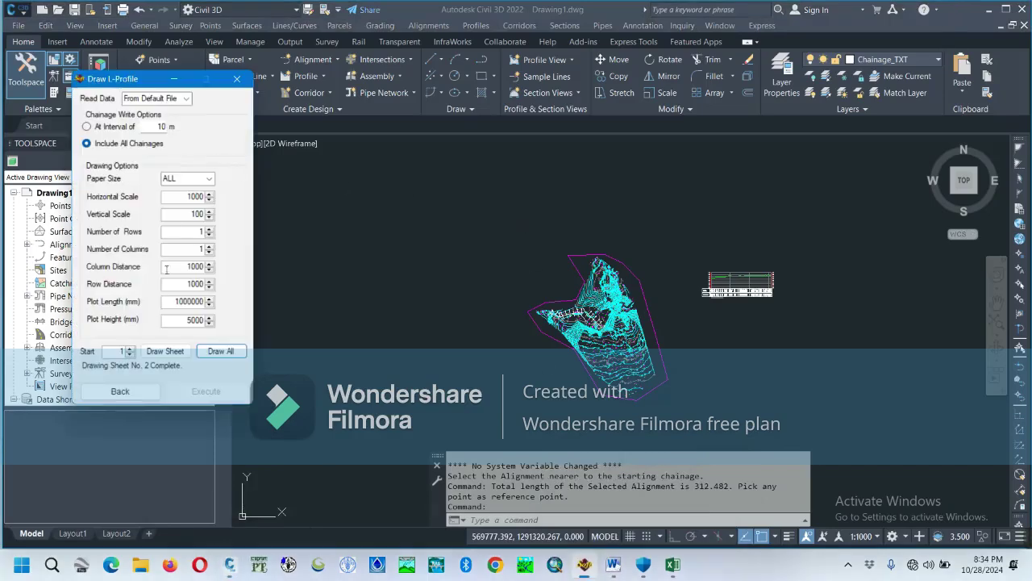
pyautogui.click(237, 78)
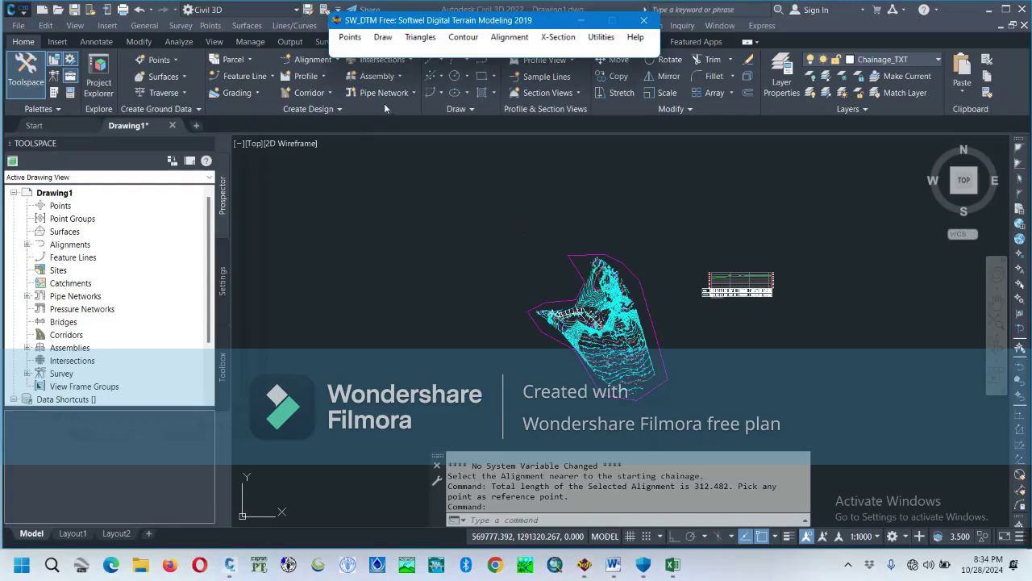
pyautogui.click(555, 38)
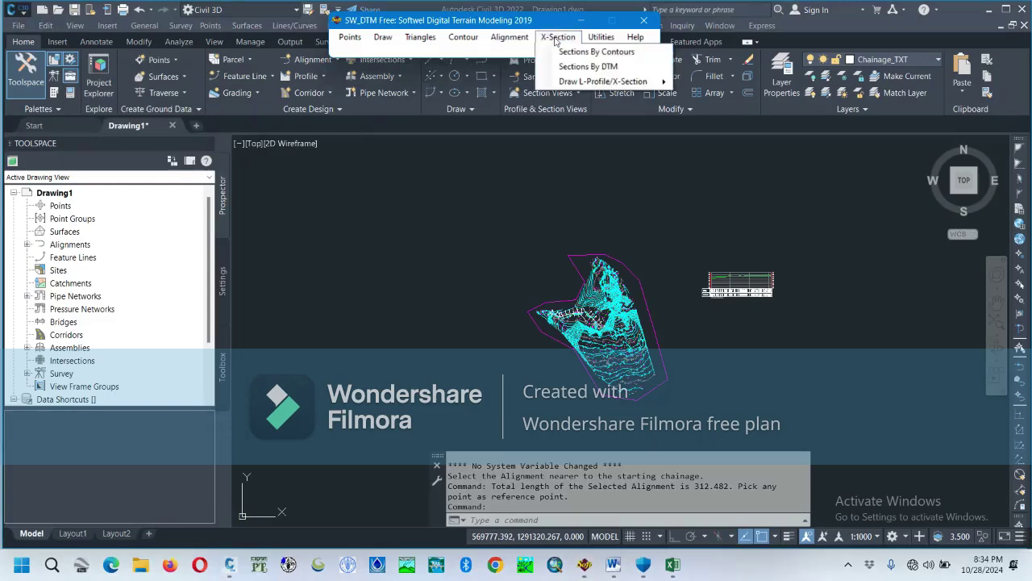
pyautogui.moveTo(584, 86)
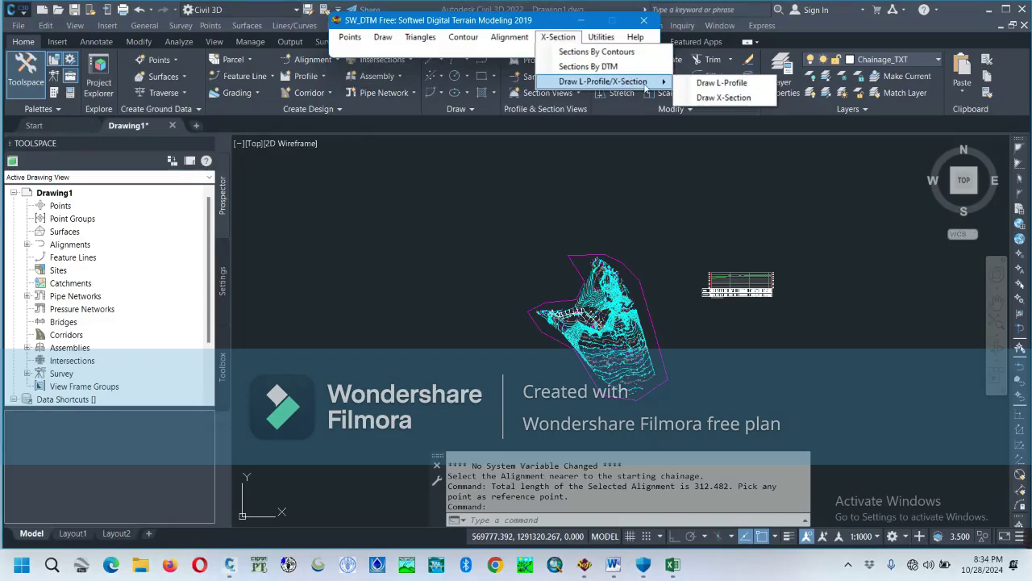
pyautogui.click(724, 98)
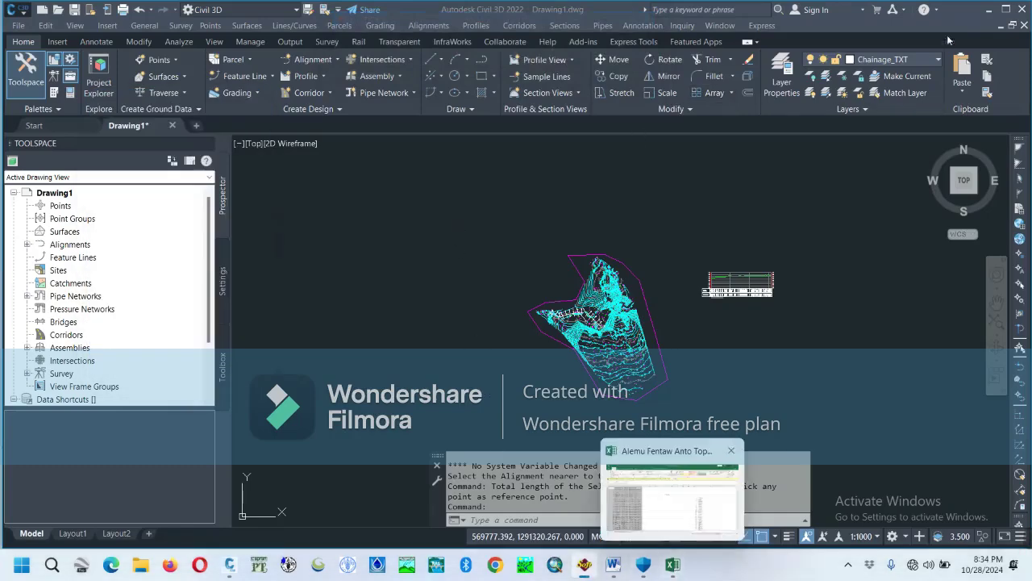
# Set the cross-section layout to 5 rows and 3 columns, and load the sections from the default file with all chainages included.
pyautogui.click(989, 17)
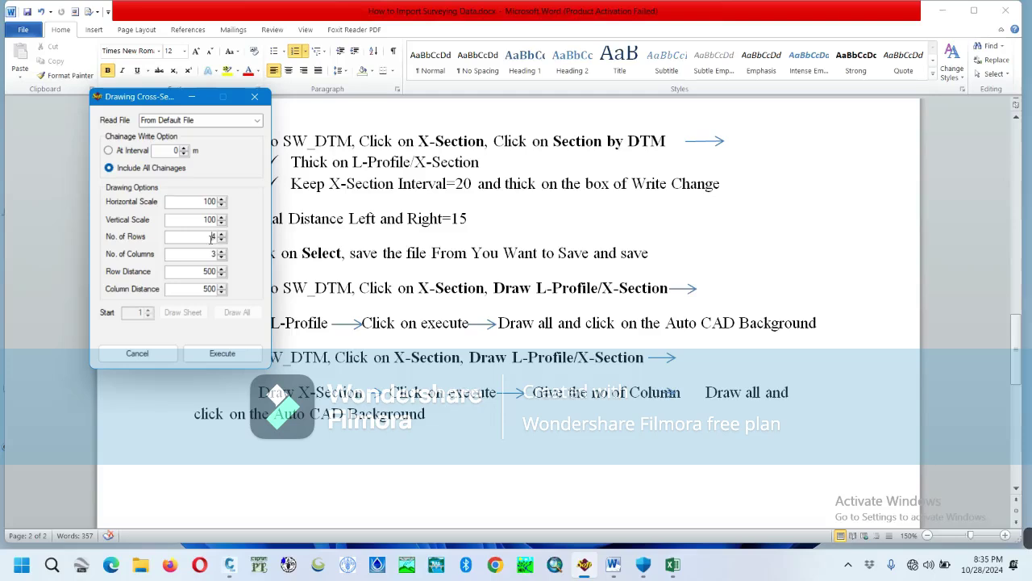
pyautogui.click(229, 262)
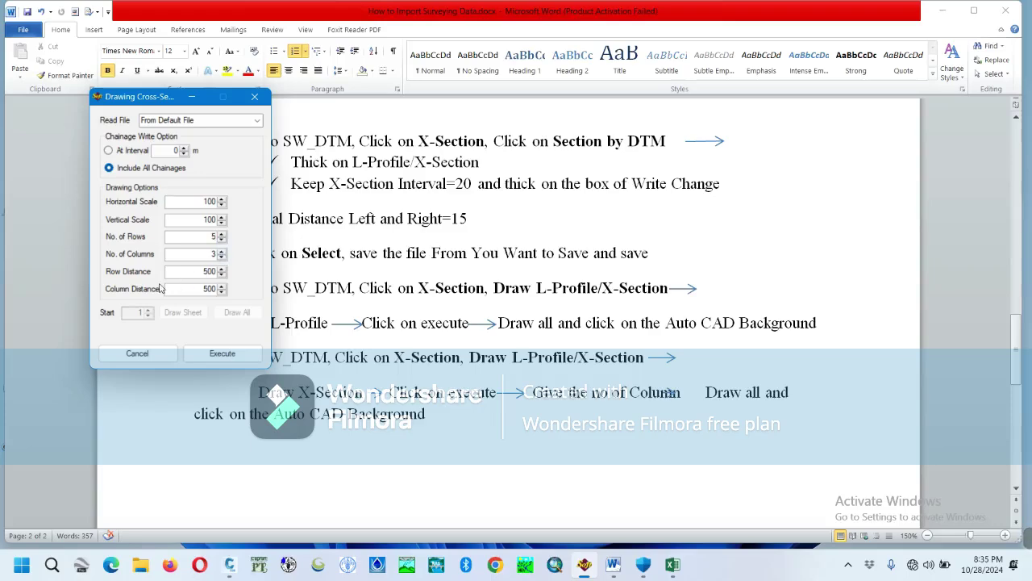
pyautogui.click(218, 355)
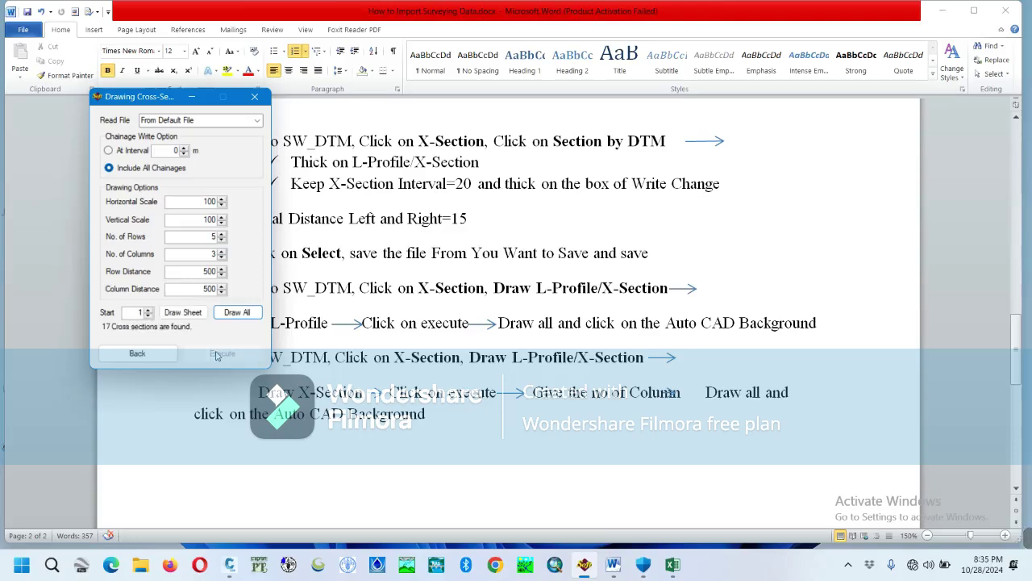
# Try to draw all the cross-sections with their origin close to the east end of the L-profile.
pyautogui.click(235, 314)
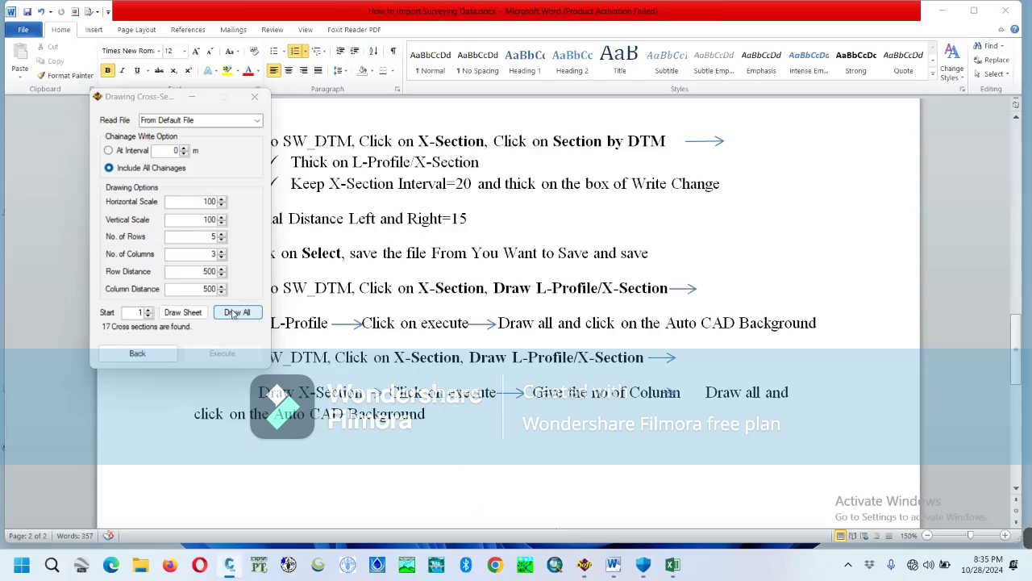
pyautogui.click(232, 564)
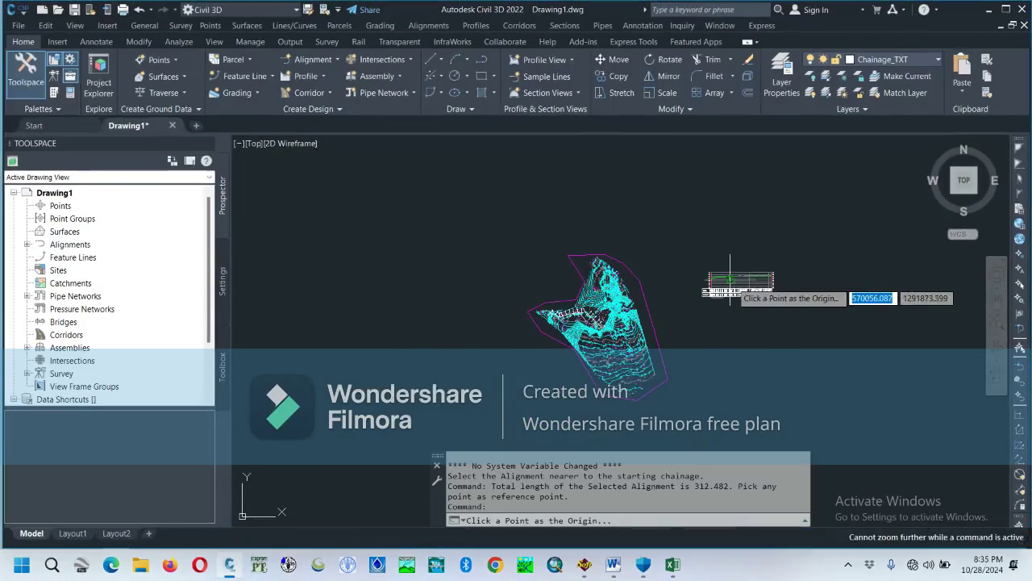
pyautogui.scroll(3, 849, 286)
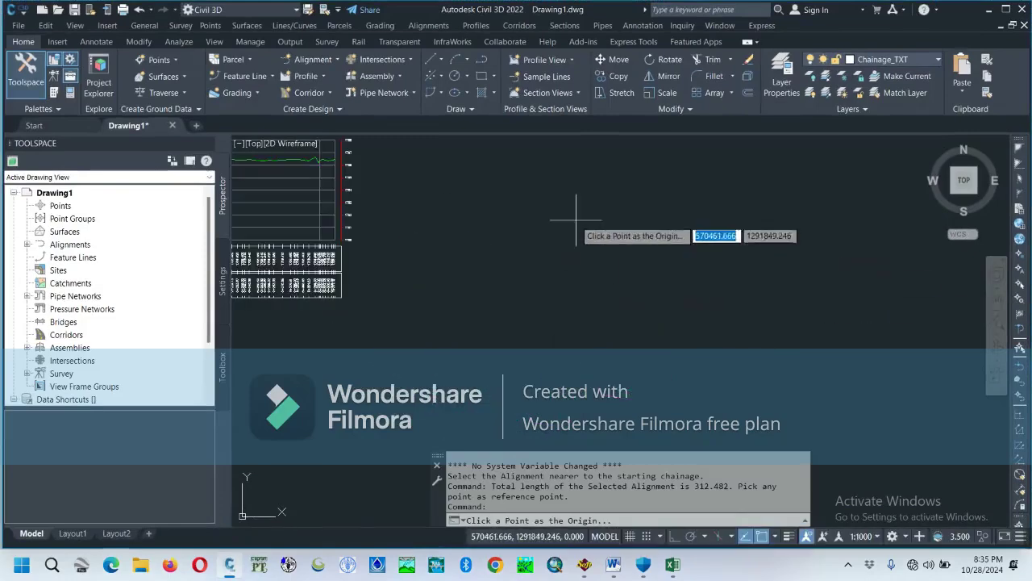
pyautogui.click(534, 208)
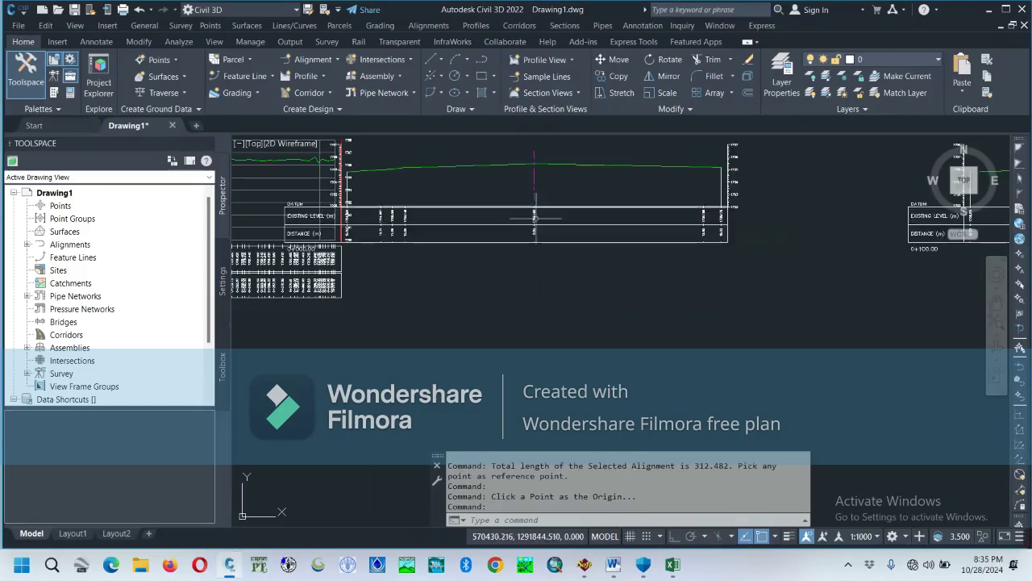
# Check the cross-sections' spacing from the L-profile and undo their placement.
pyautogui.scroll(-3, 633, 383)
pyautogui.scroll(-4, 641, 381)
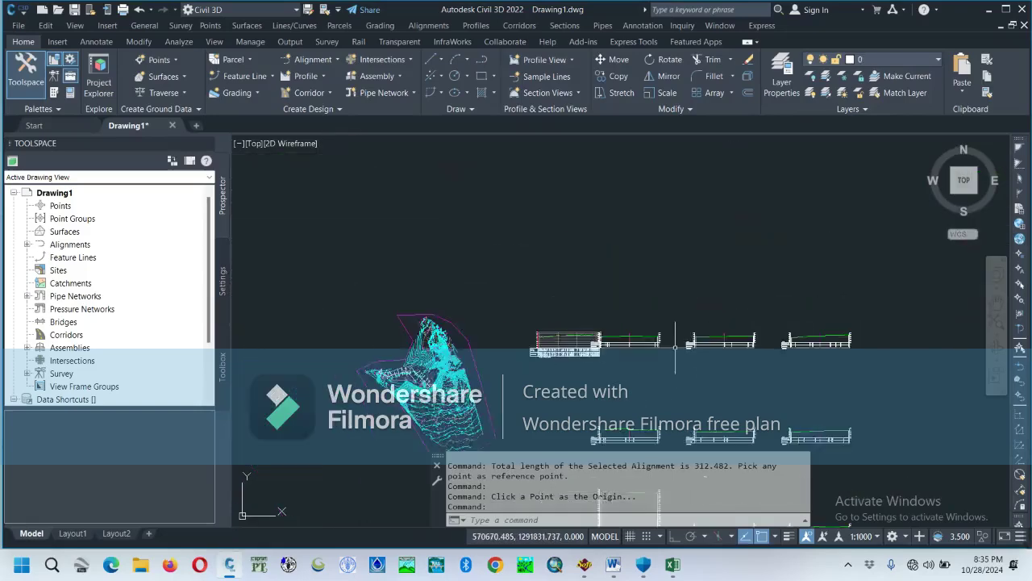
pyautogui.scroll(6, 736, 401)
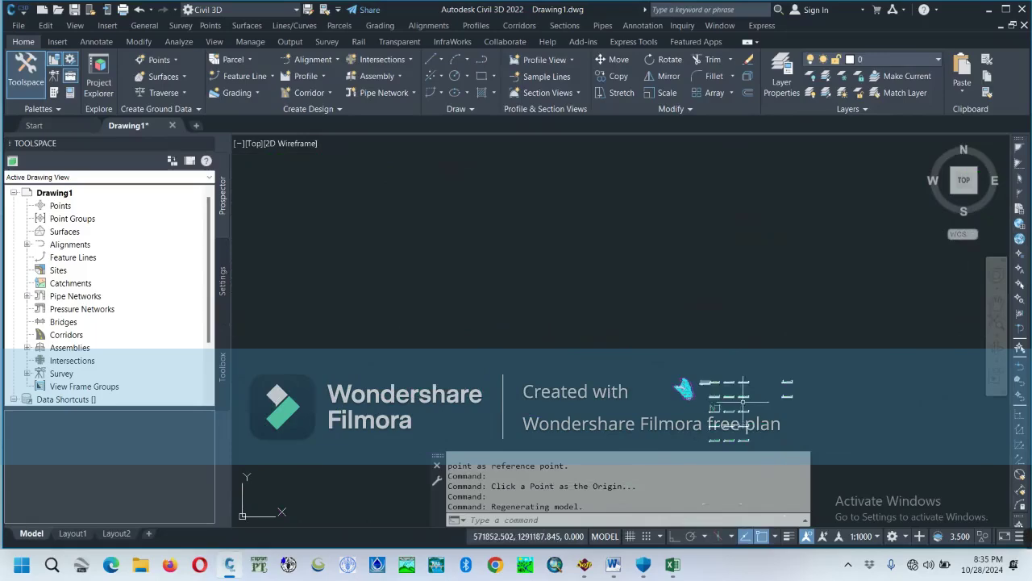
pyautogui.scroll(2, 581, 251)
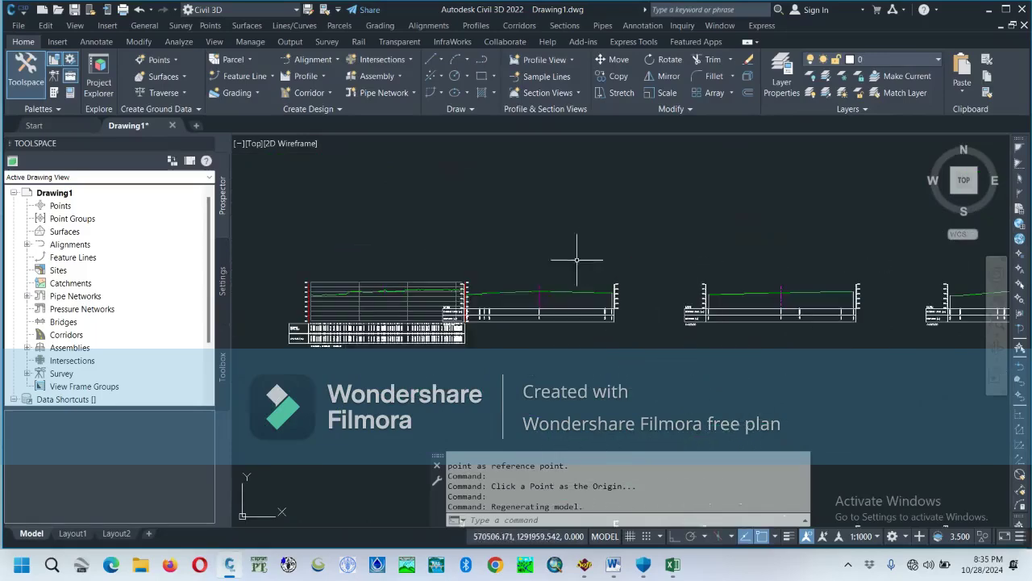
pyautogui.click(998, 303)
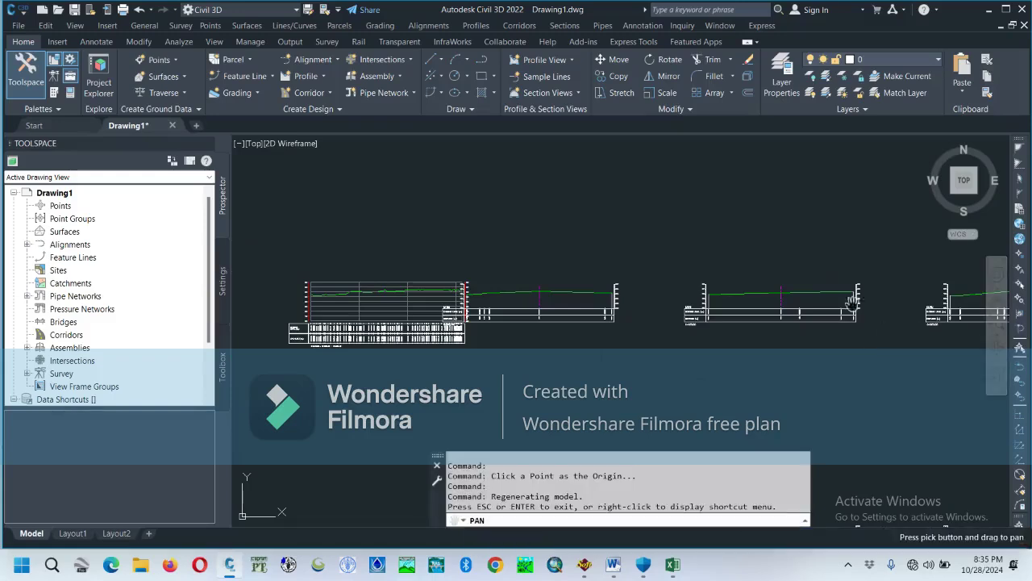
pyautogui.moveTo(486, 306); pyautogui.dragTo(547, 298)
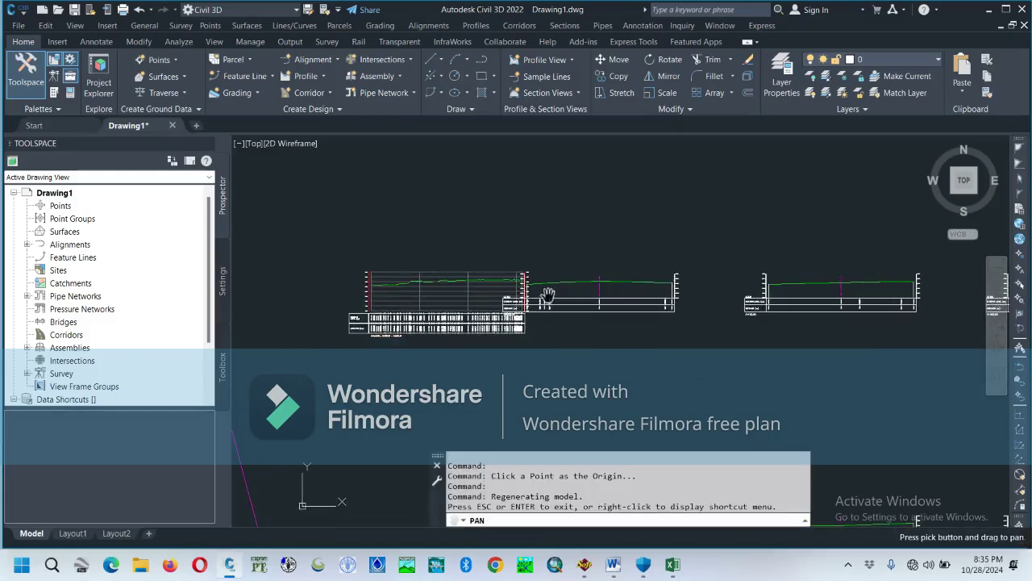
pyautogui.click(137, 10)
pyautogui.click(139, 9)
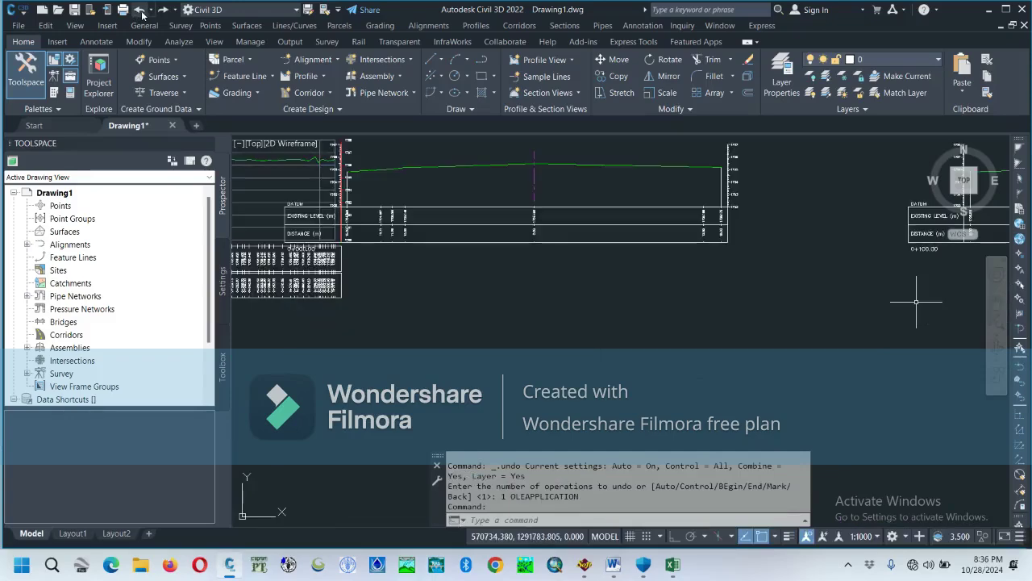
# Draw all the cross-sections again, placing their origin in the clear area farther east of the L-profile.
pyautogui.scroll(-4, 371, 231)
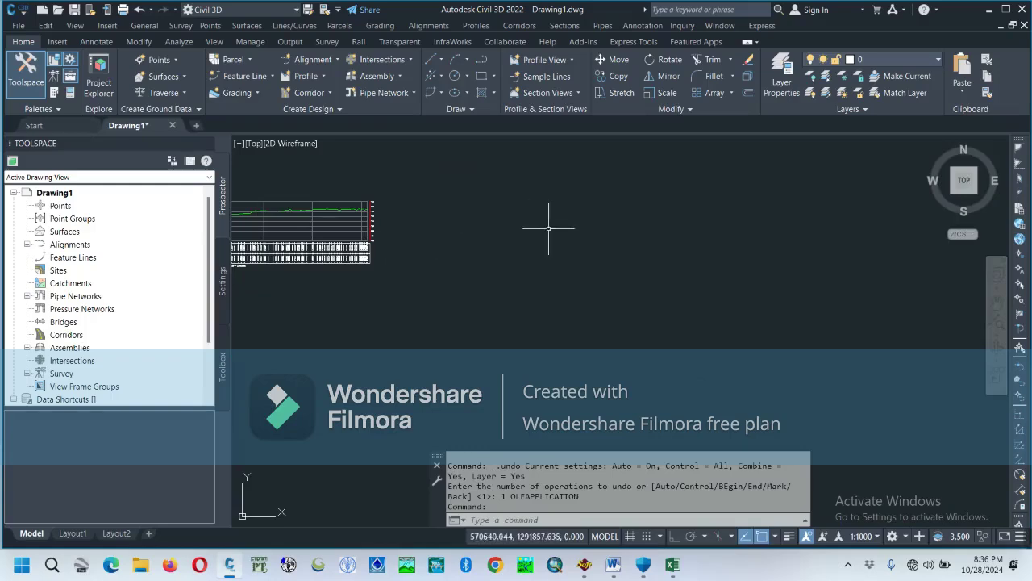
pyautogui.click(594, 222)
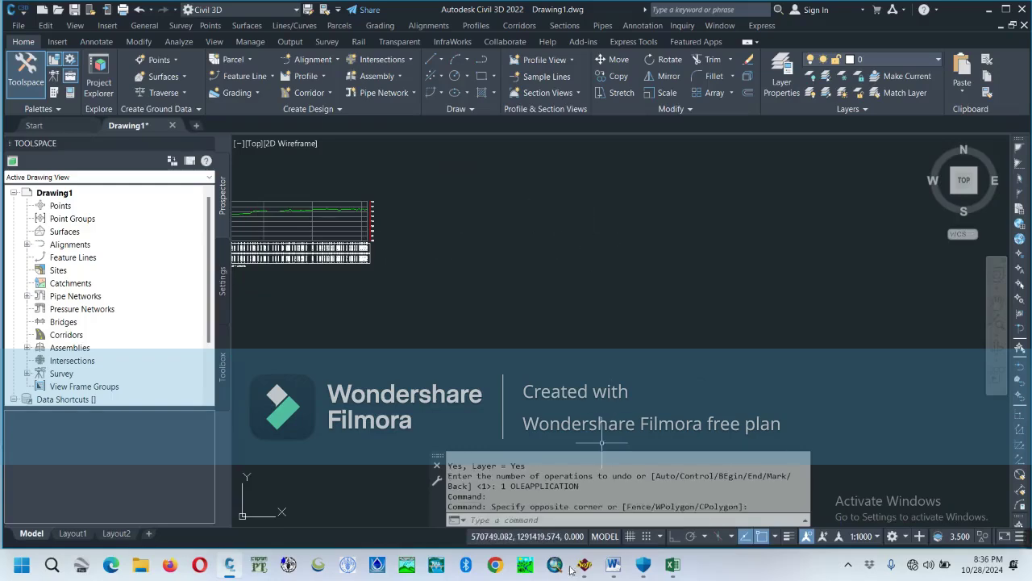
pyautogui.moveTo(240, 567)
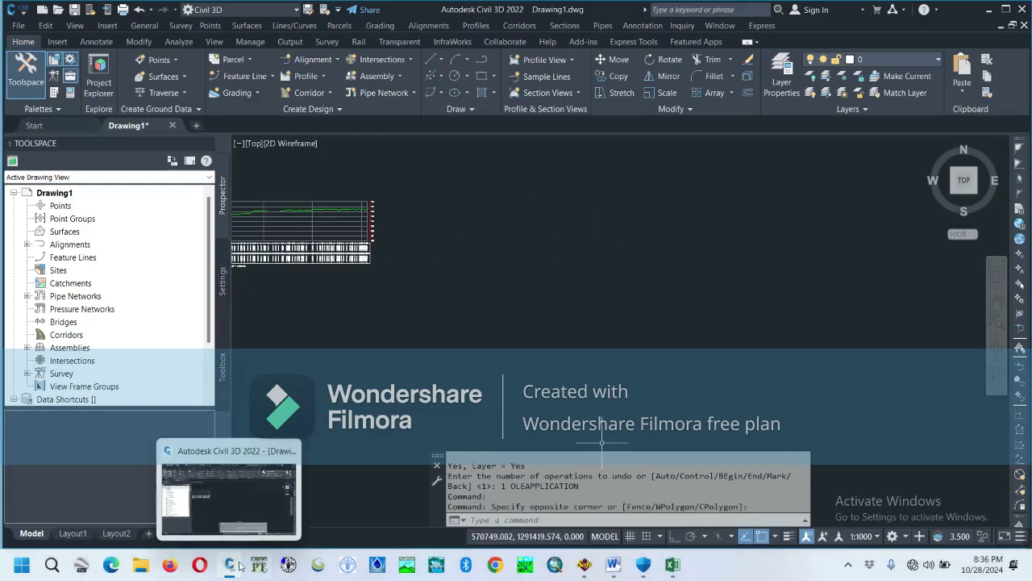
pyautogui.click(585, 564)
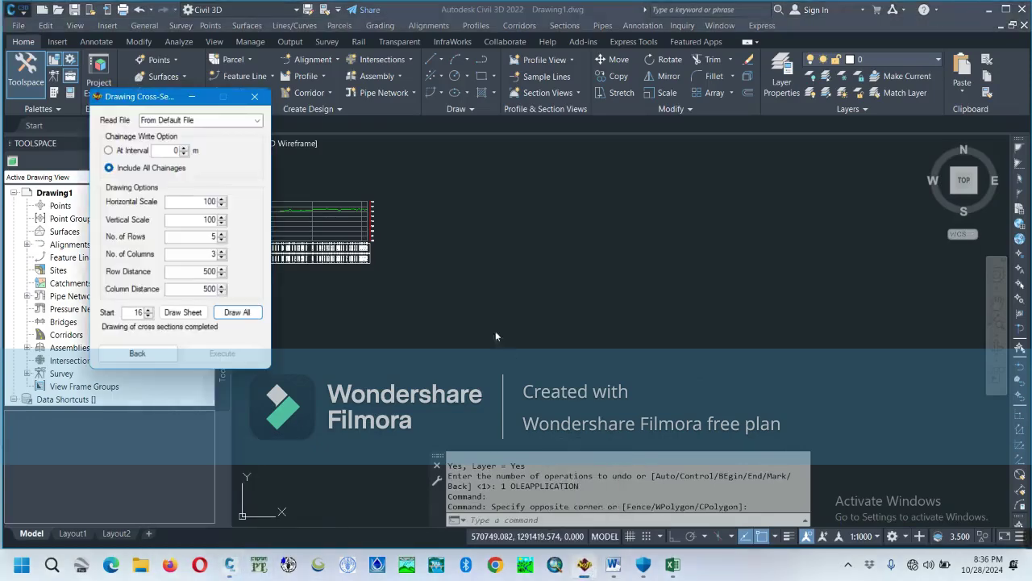
pyautogui.click(237, 313)
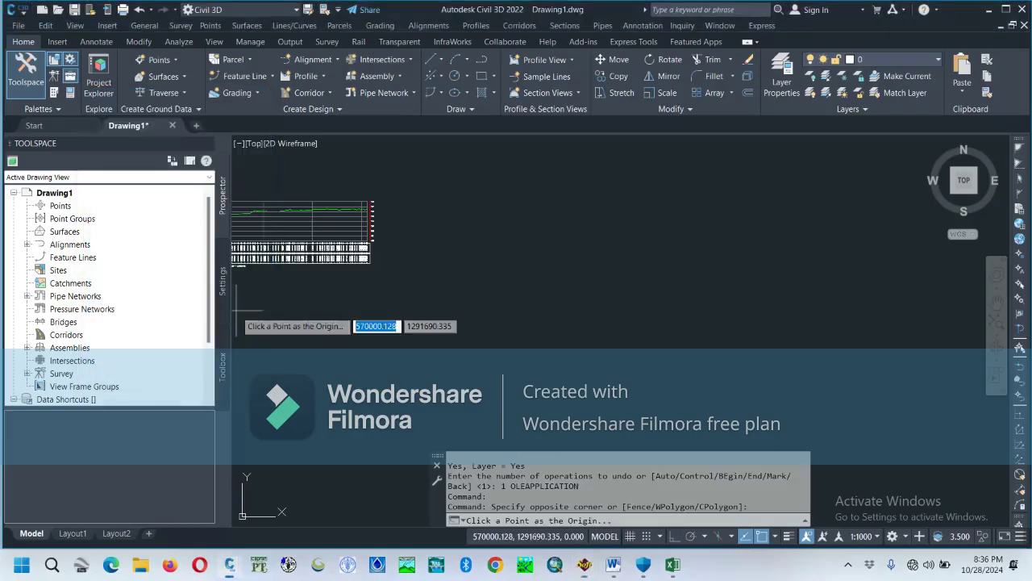
pyautogui.click(569, 232)
# Examine the layout of the cross-sections beside the L-profile, including the levels and distances of the section at chainage 0+000.00.
pyautogui.scroll(-2, 580, 279)
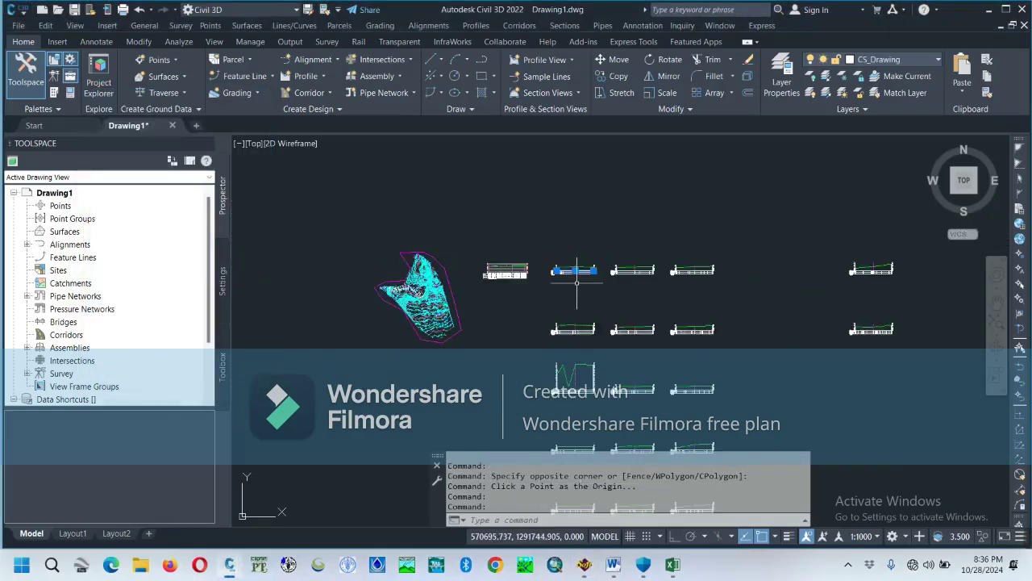
pyautogui.scroll(-2, 576, 278)
pyautogui.scroll(4, 502, 252)
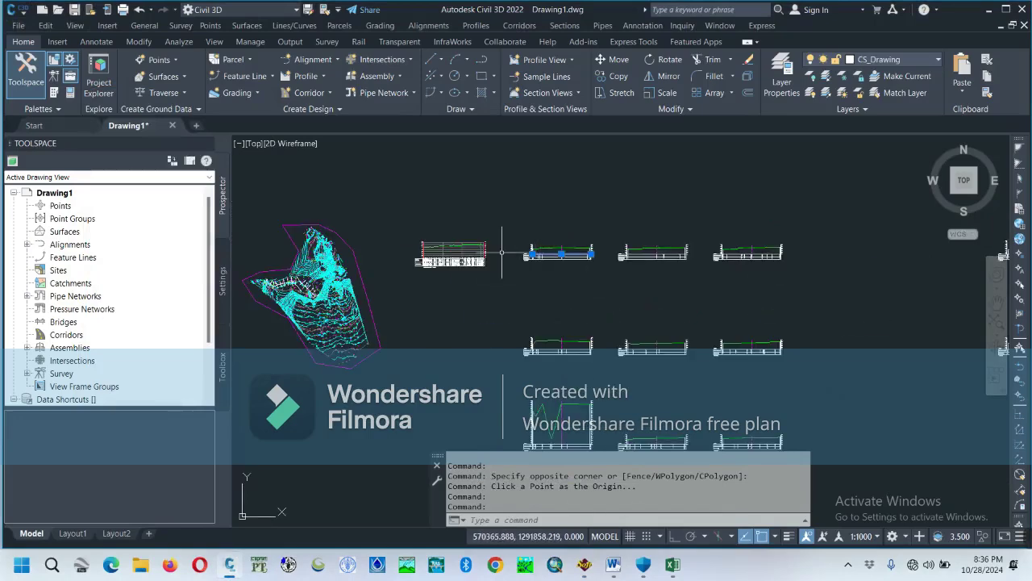
pyautogui.scroll(5, 501, 253)
pyautogui.scroll(-2, 392, 208)
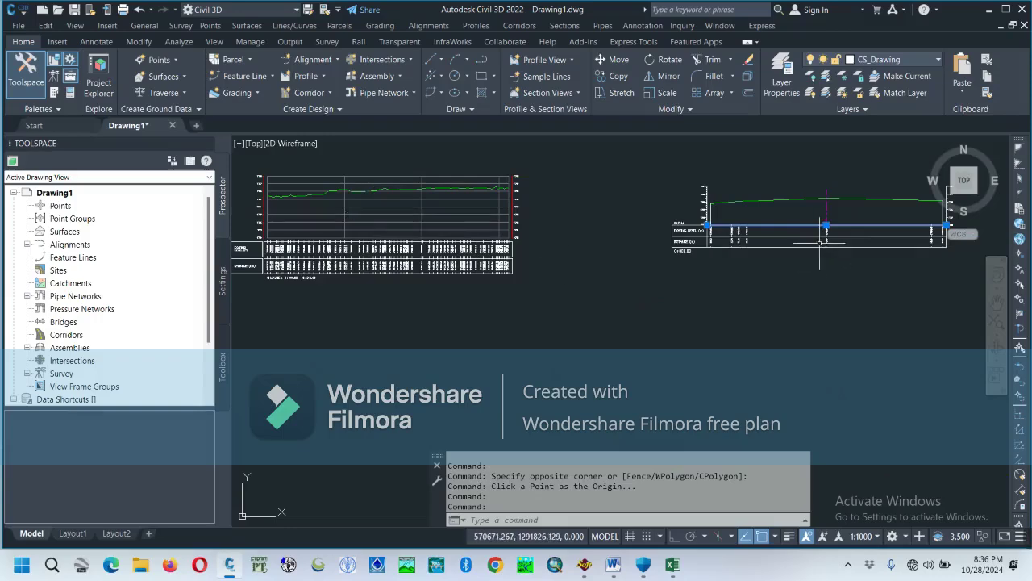
pyautogui.scroll(4, 821, 242)
pyautogui.scroll(-3, 730, 242)
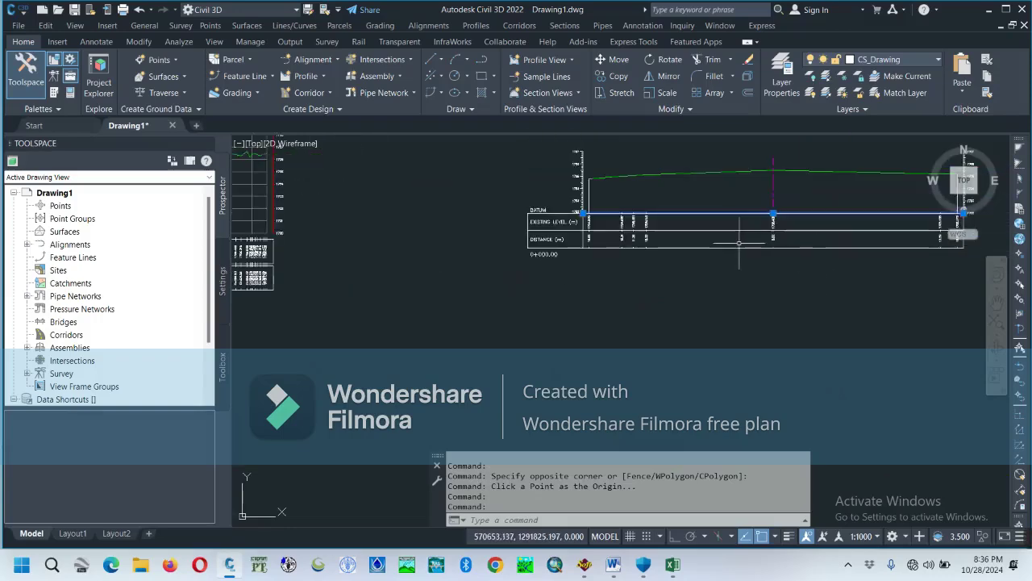
pyautogui.scroll(-6, 739, 242)
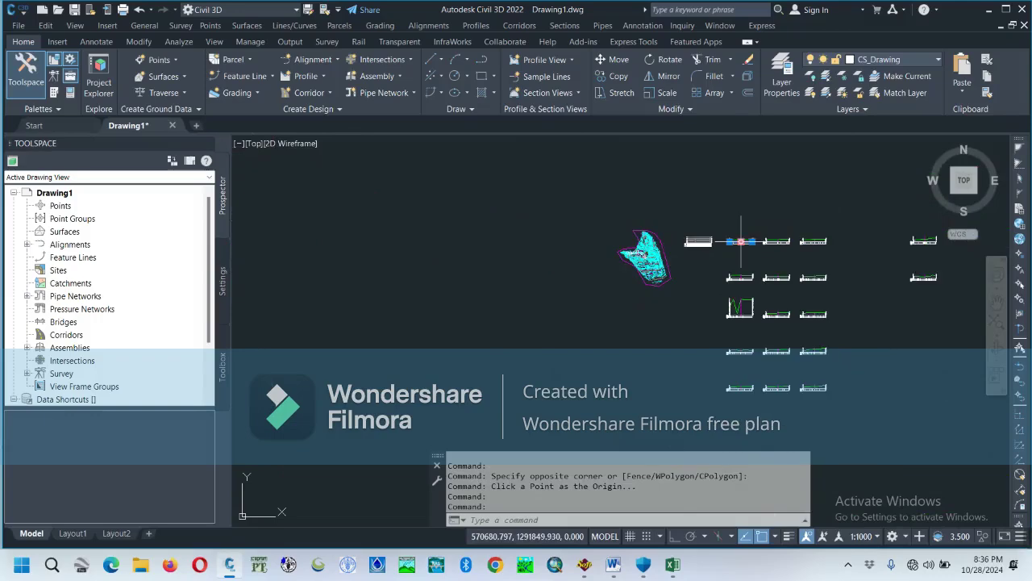